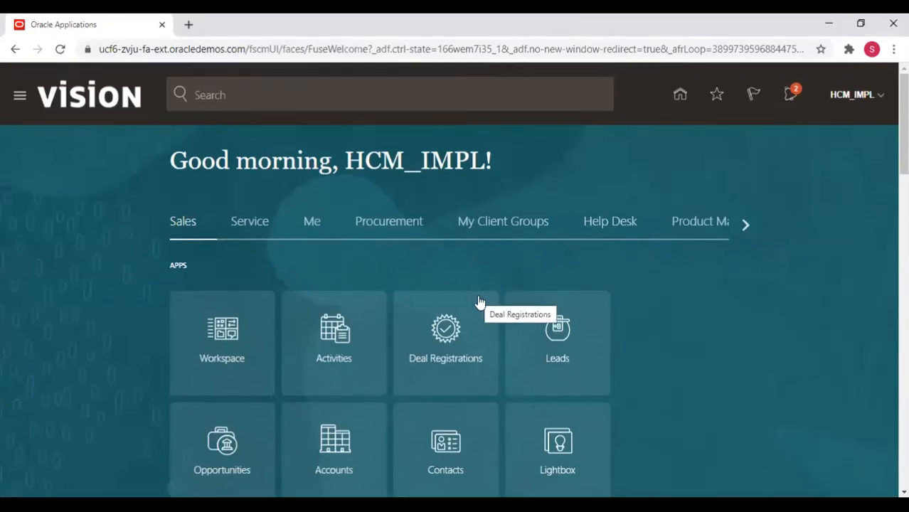
# Open a new blank Chrome tab beside the Oracle Fusion Applications home page.
pyautogui.click(190, 26)
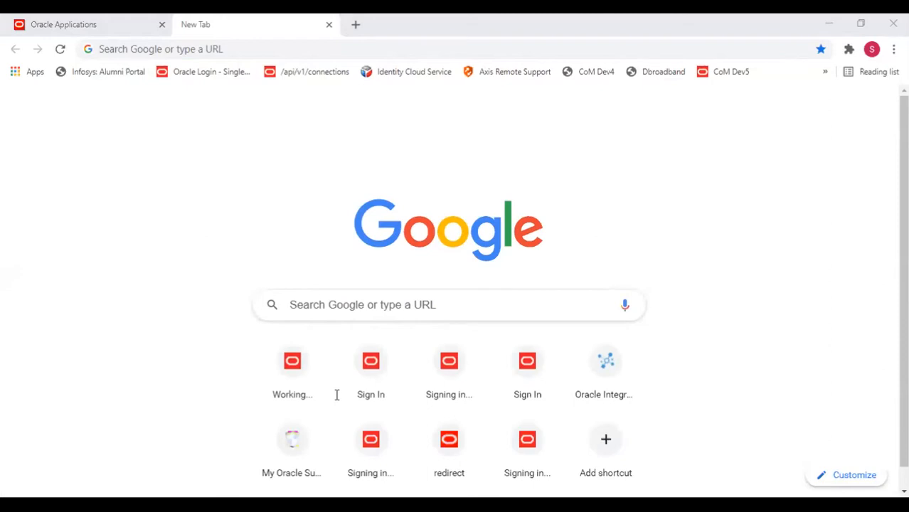
# Load the Oracle Integration URL and sign in with the saved user name and password.
pyautogui.write('https://oic99512001-ocuocictrng29-ld.integration.ocp.oraclecloud.com/ic/home')
pyautogui.press('Return')
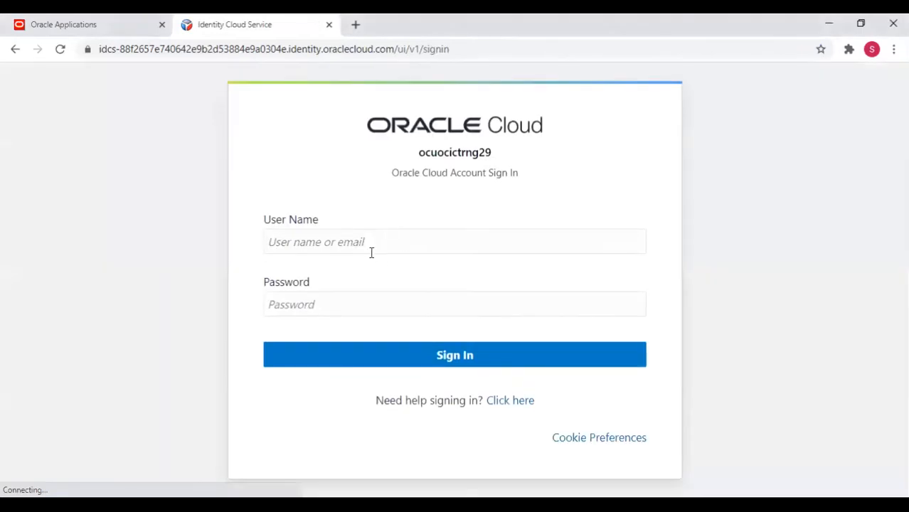
pyautogui.click(366, 243)
pyautogui.hotkey('ctrl', 'v')
pyautogui.press('Tab')
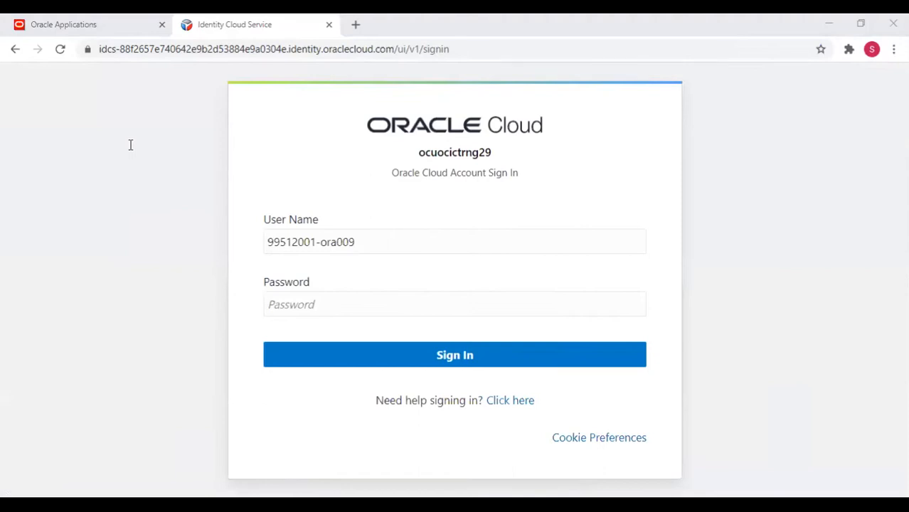
pyautogui.hotkey('ctrl', 'v')
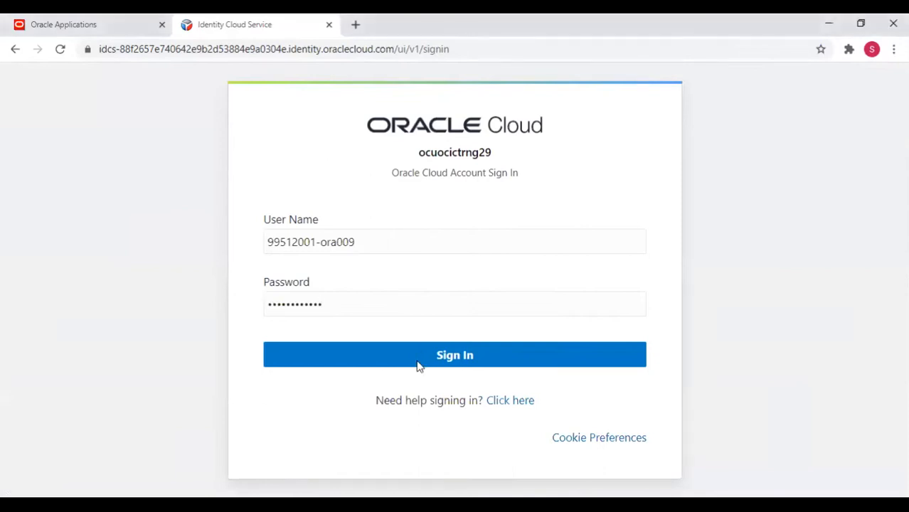
pyautogui.click(418, 365)
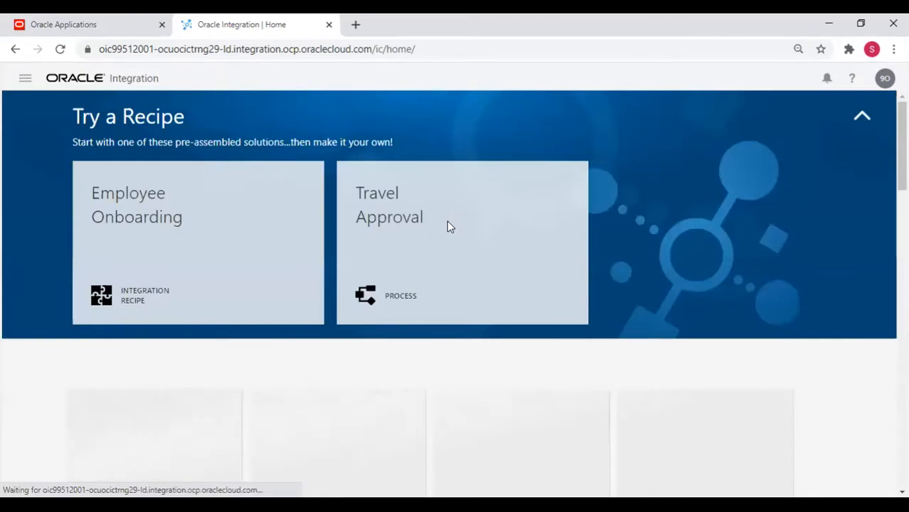
# Look over the Oracle Integration home page and its recipes, then reopen the navigation menu.
pyautogui.click(23, 81)
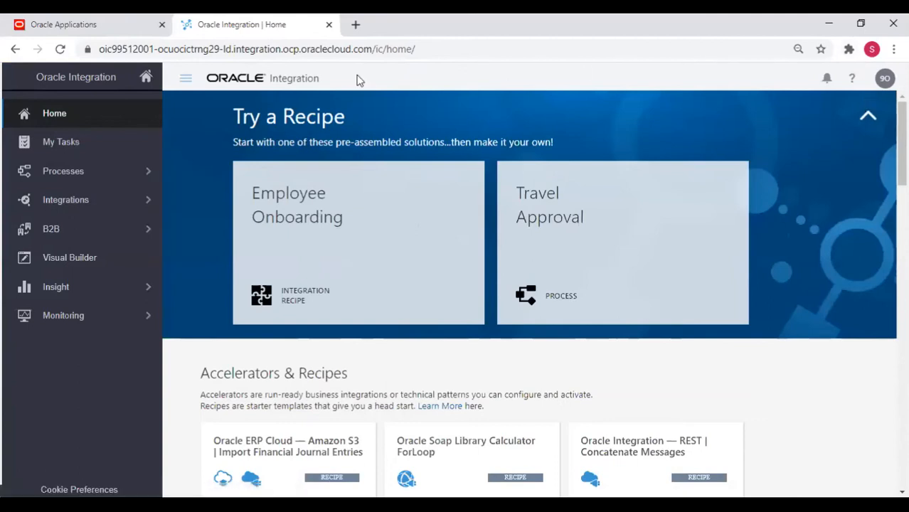
pyautogui.click(186, 82)
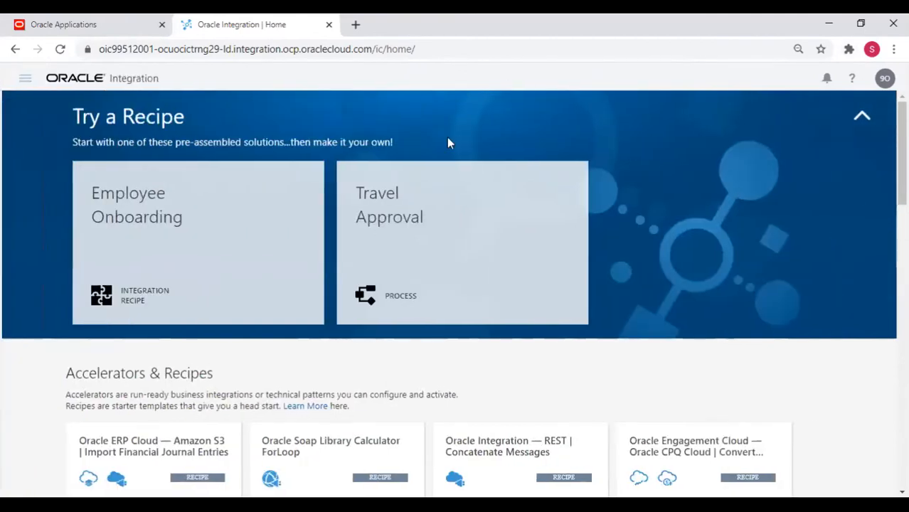
pyautogui.scroll(-7, 407, 307)
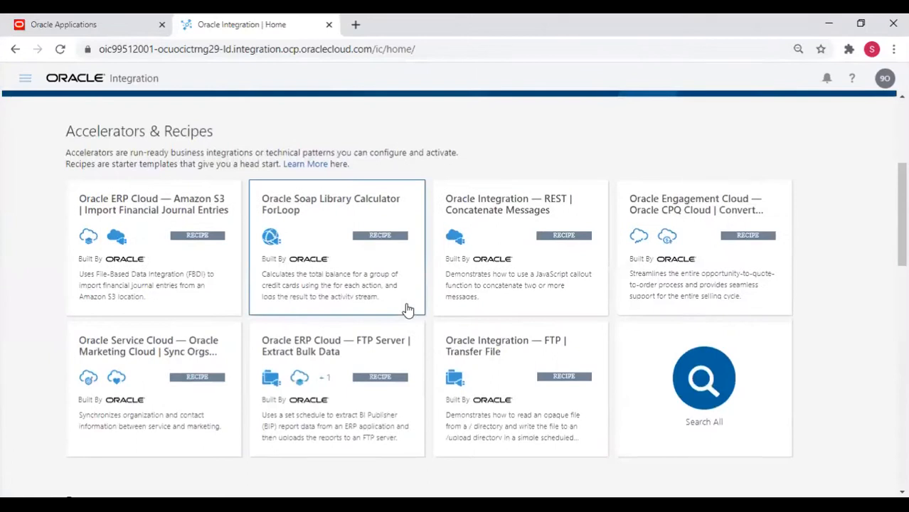
pyautogui.scroll(8, 408, 310)
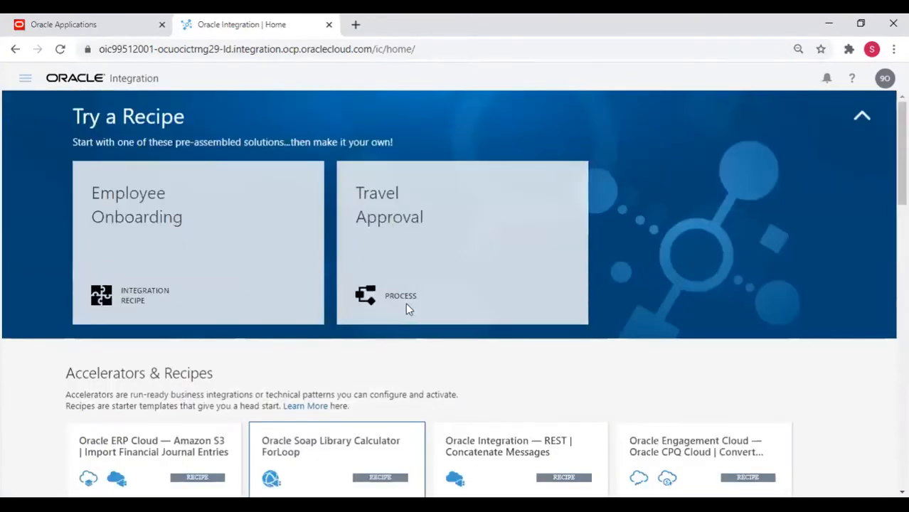
pyautogui.moveTo(251, 197)
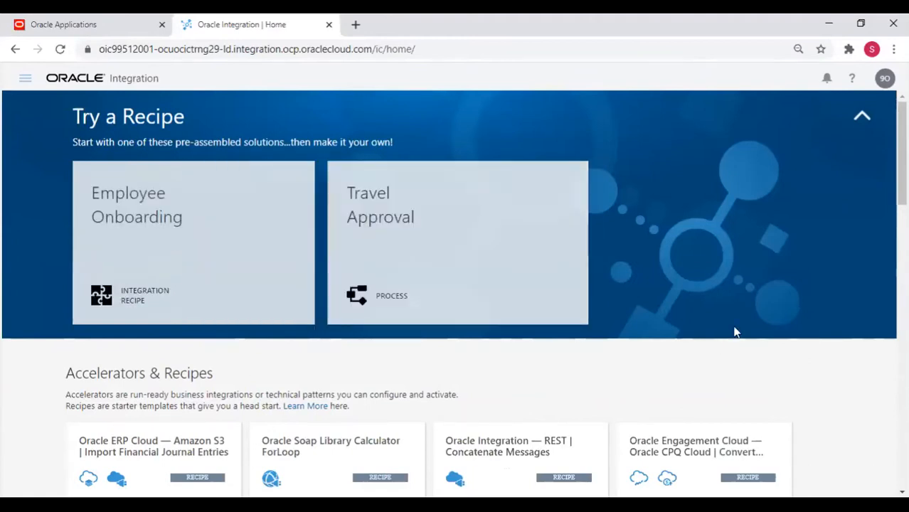
pyautogui.moveTo(220, 316)
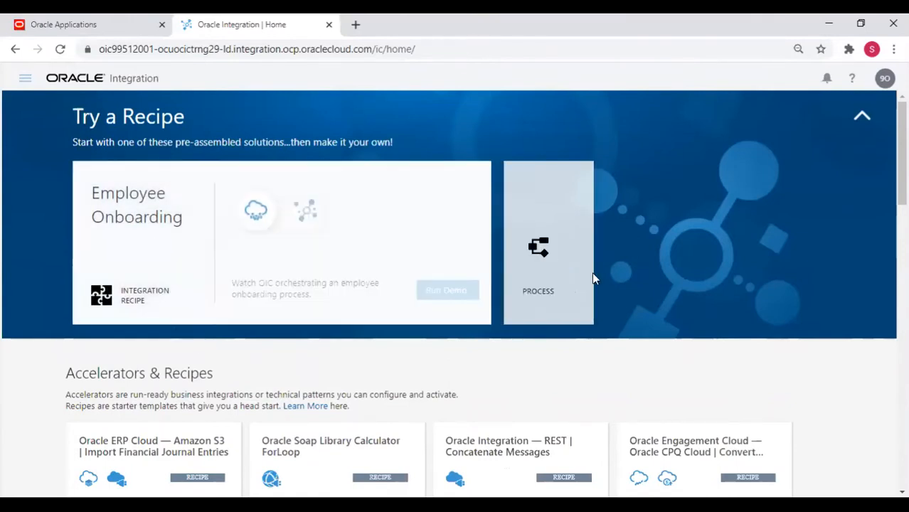
pyautogui.moveTo(593, 278)
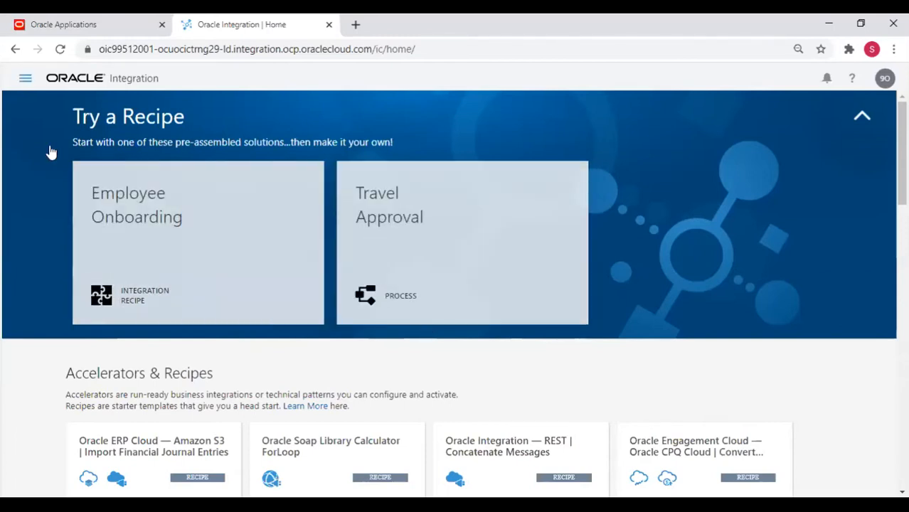
pyautogui.click(26, 78)
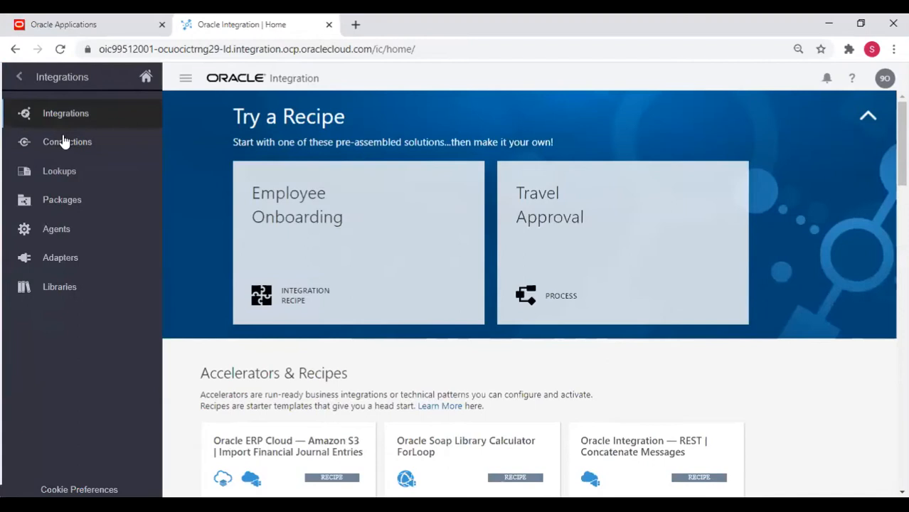
# Open Connections under Integrations to list the six connections, including testHCM and testFTP.
pyautogui.click(64, 142)
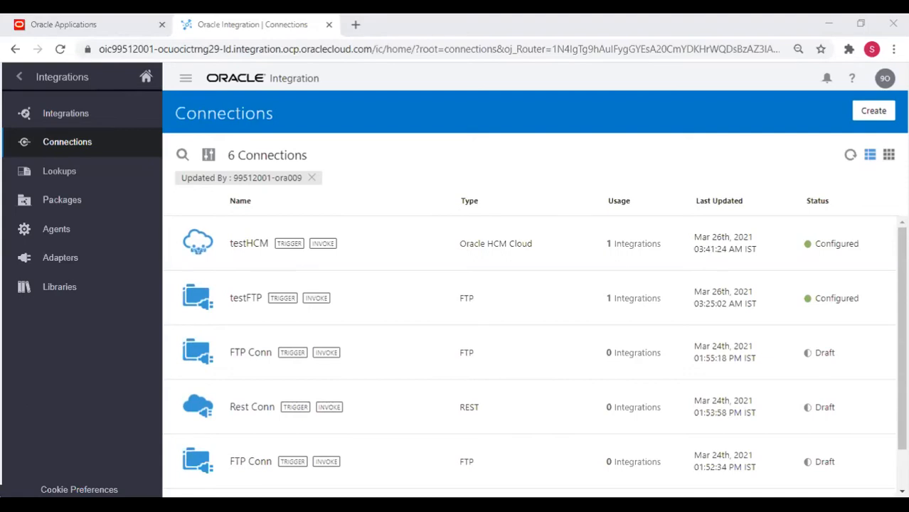
pyautogui.click(269, 212)
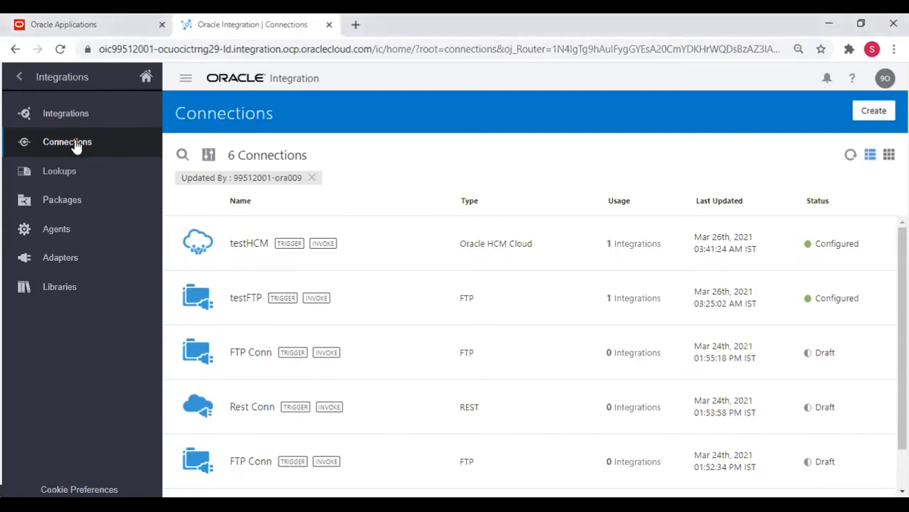
pyautogui.click(68, 267)
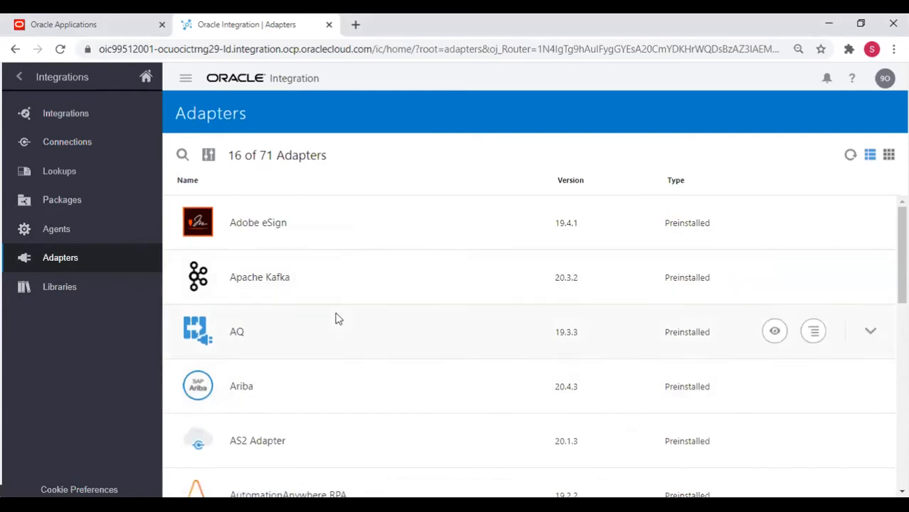
pyautogui.click(209, 156)
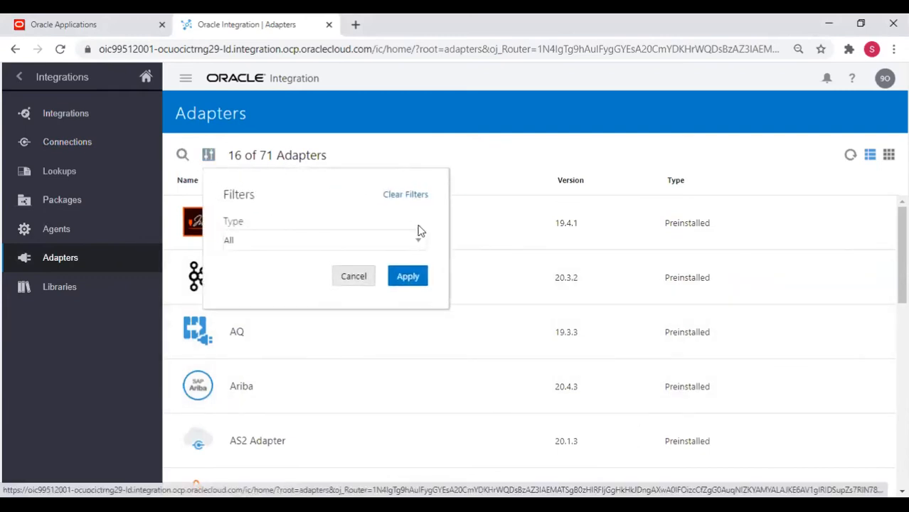
pyautogui.click(354, 277)
pyautogui.scroll(-1, 372, 356)
pyautogui.scroll(1, 292, 276)
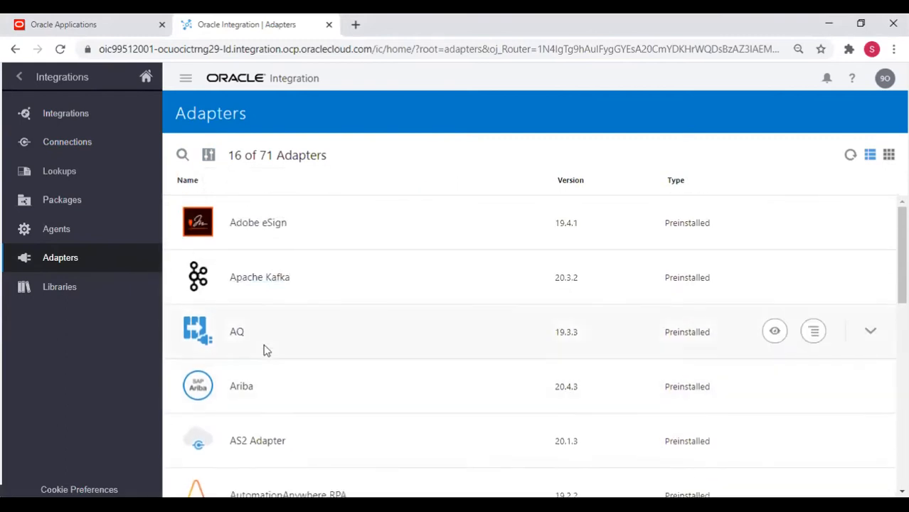
pyautogui.scroll(-2, 265, 349)
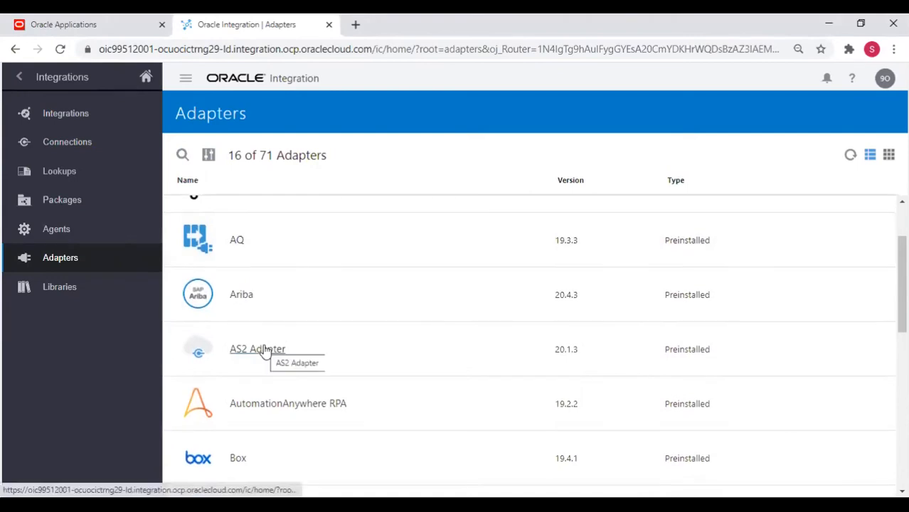
pyautogui.scroll(-3, 265, 349)
pyautogui.scroll(-2, 264, 352)
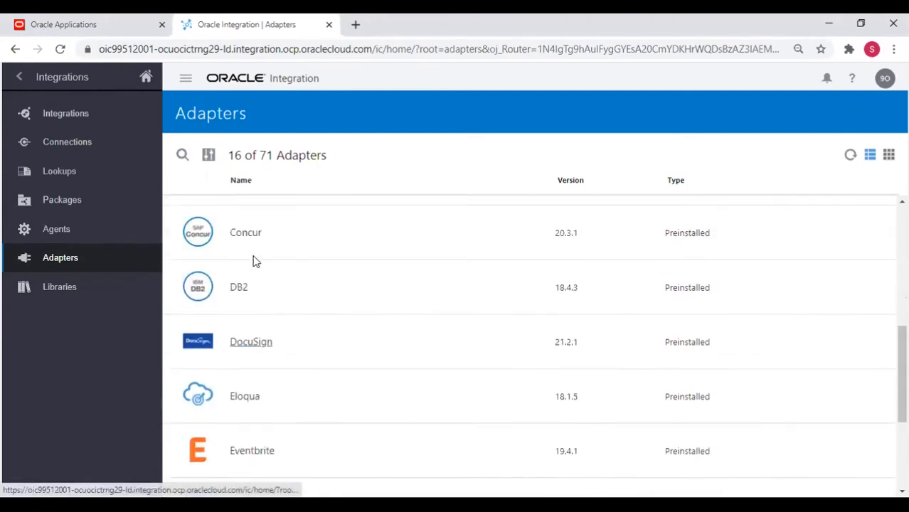
pyautogui.scroll(-5, 260, 465)
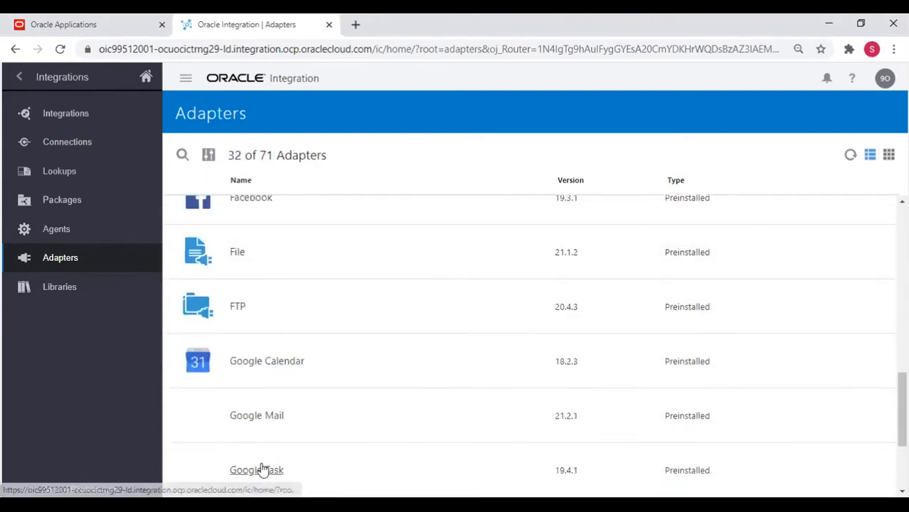
pyautogui.scroll(-3, 291, 430)
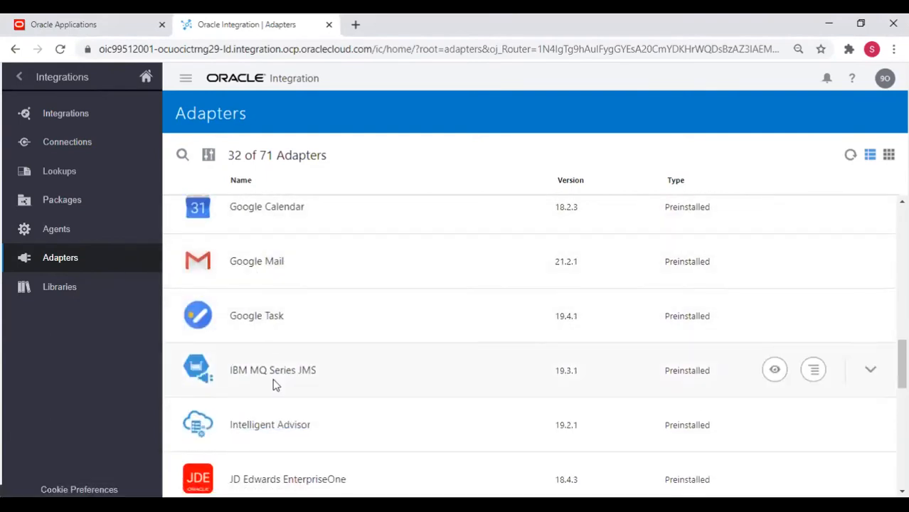
pyautogui.scroll(-3, 306, 382)
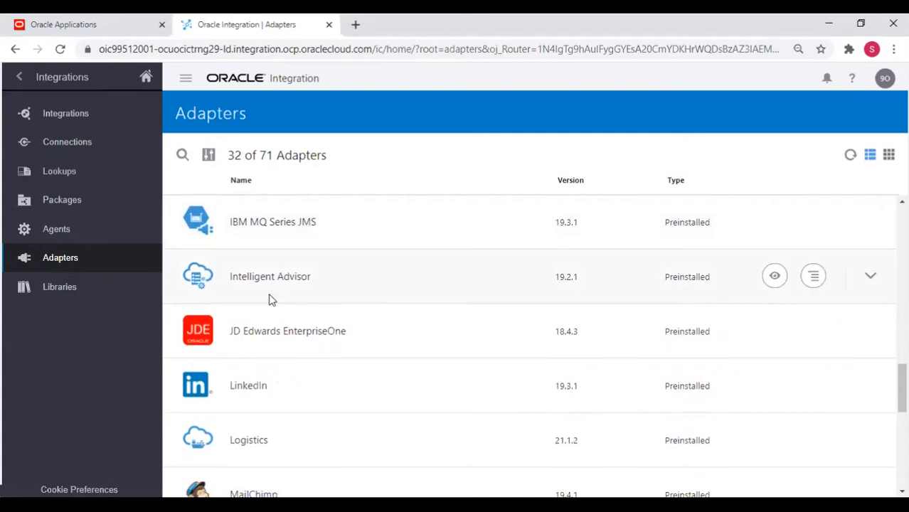
pyautogui.scroll(-2, 283, 386)
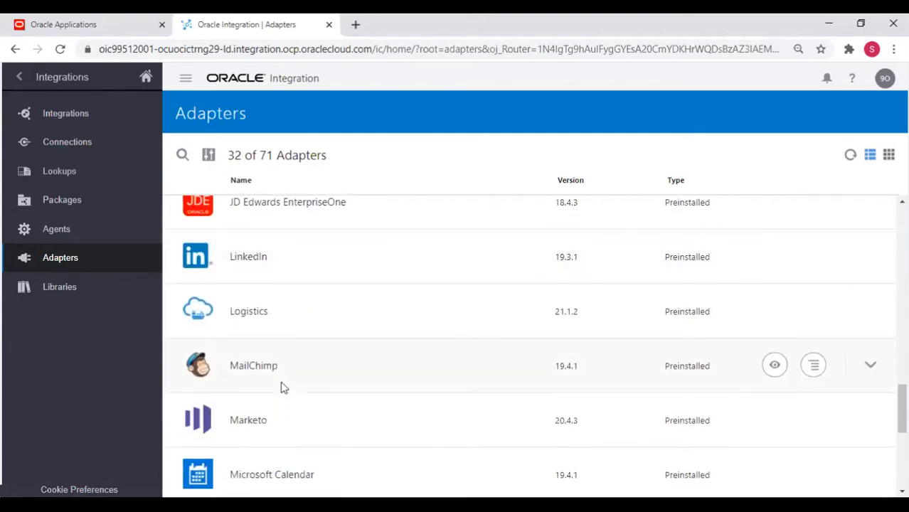
pyautogui.scroll(-4, 283, 387)
pyautogui.scroll(-3, 283, 388)
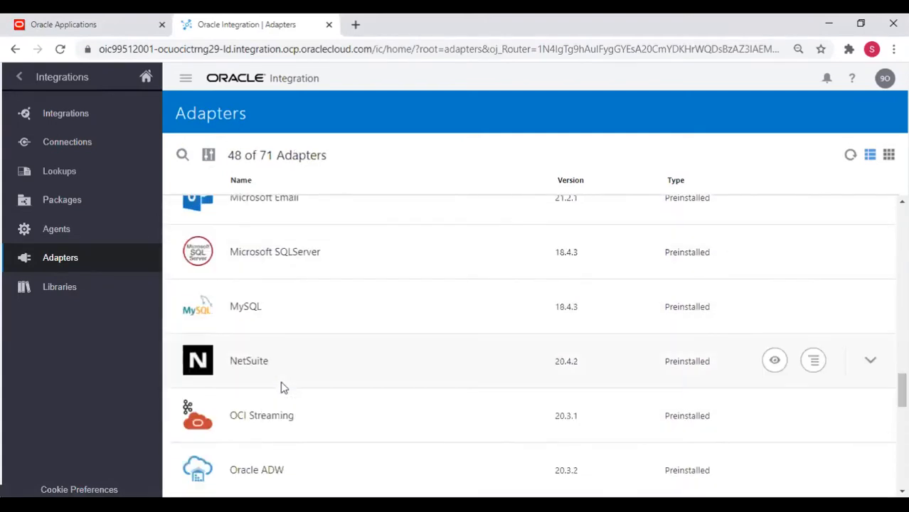
pyautogui.scroll(-3, 283, 388)
pyautogui.scroll(-2, 283, 387)
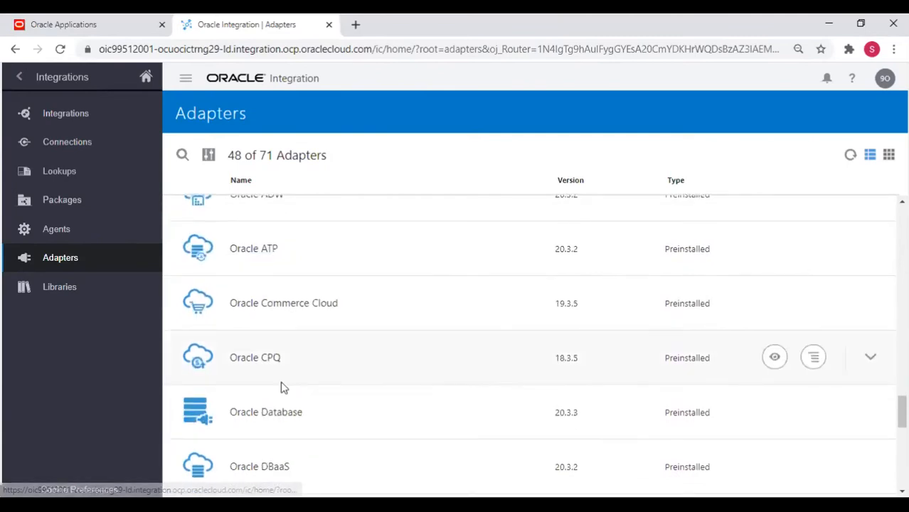
pyautogui.scroll(-2, 283, 388)
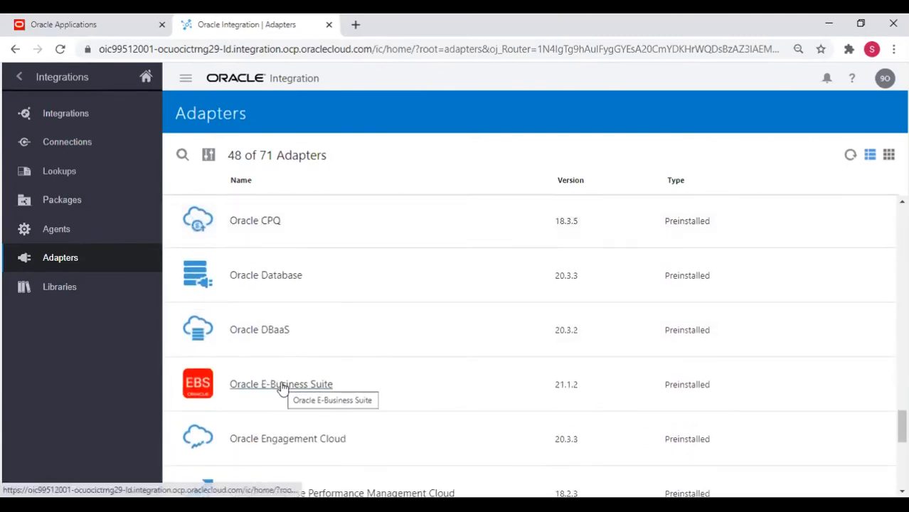
pyautogui.scroll(-3, 283, 388)
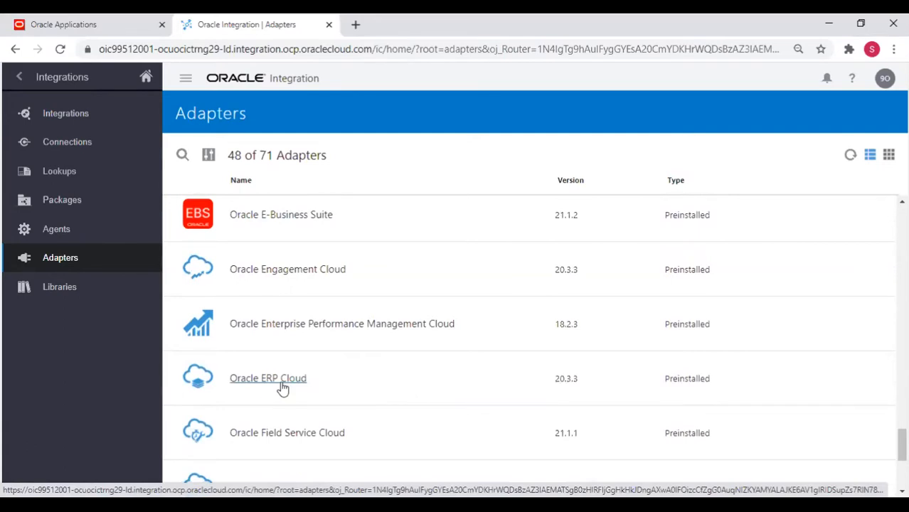
pyautogui.scroll(-10, 283, 387)
pyautogui.scroll(-13, 283, 388)
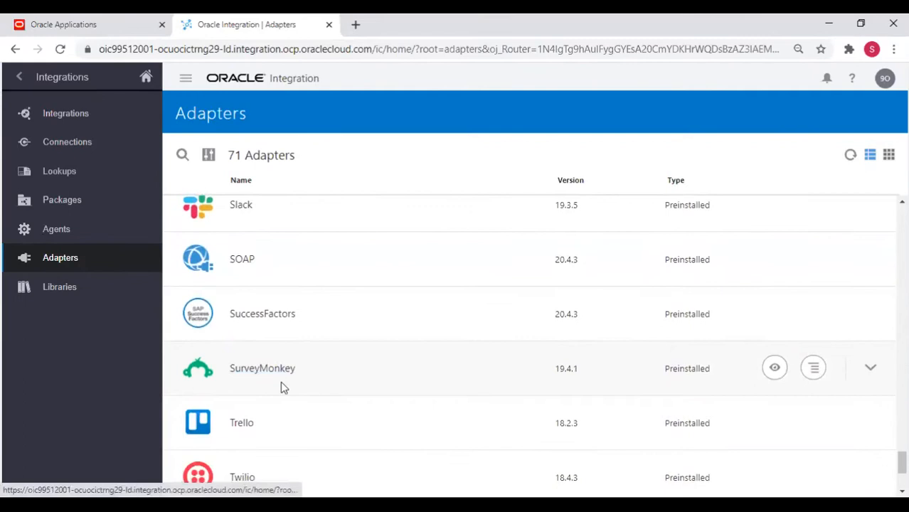
pyautogui.scroll(-3, 283, 388)
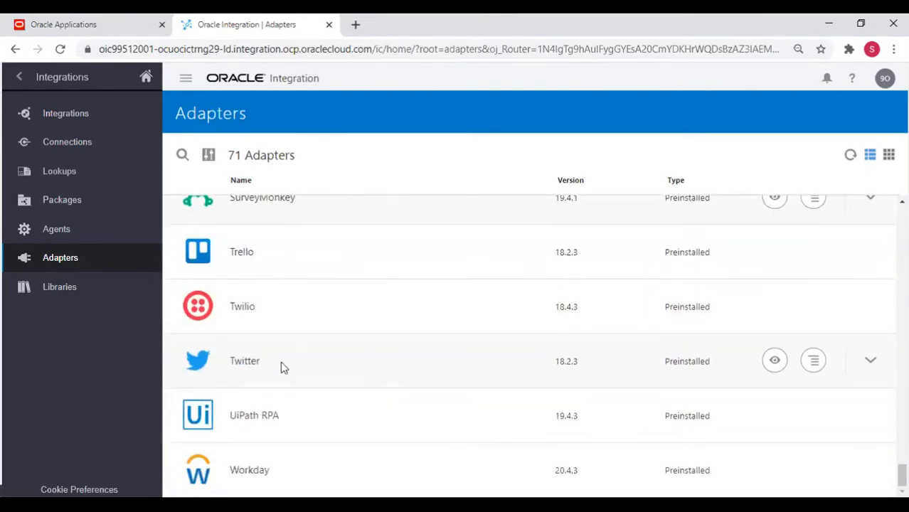
pyautogui.scroll(20, 282, 365)
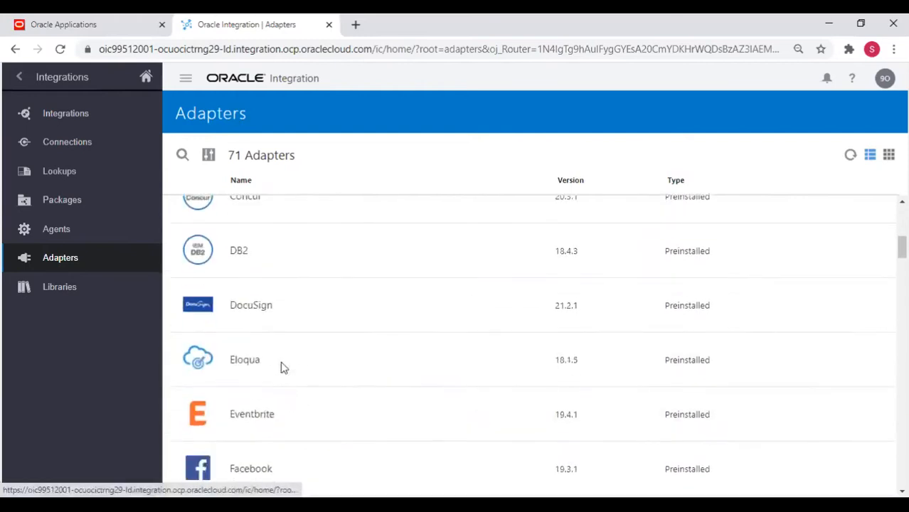
pyautogui.scroll(5, 282, 367)
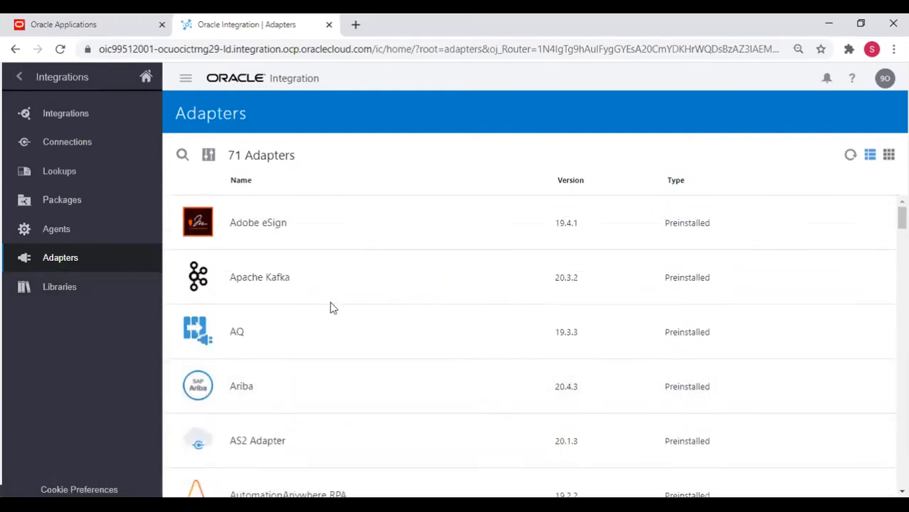
# Go to Integrations > Connections, step out to another window, and return to the browser.
pyautogui.click(81, 115)
pyautogui.click(57, 144)
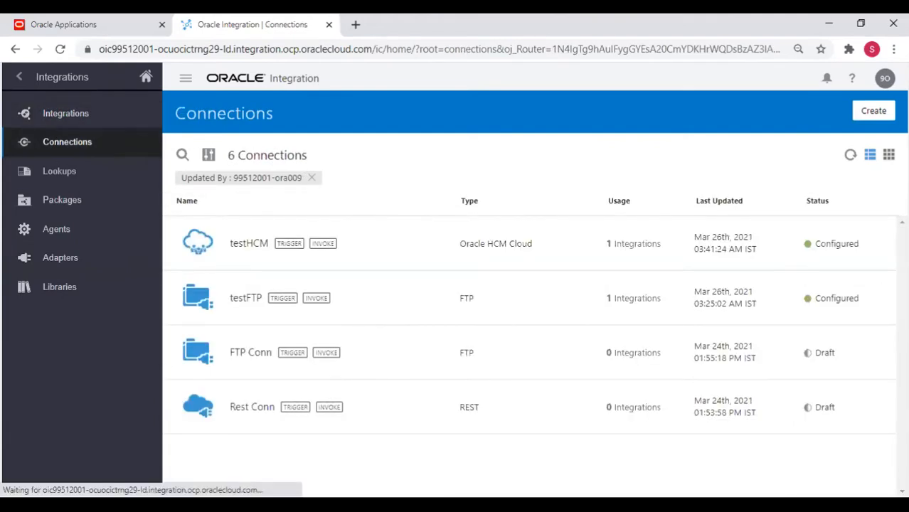
pyautogui.hotkey('alt', 'Tab')
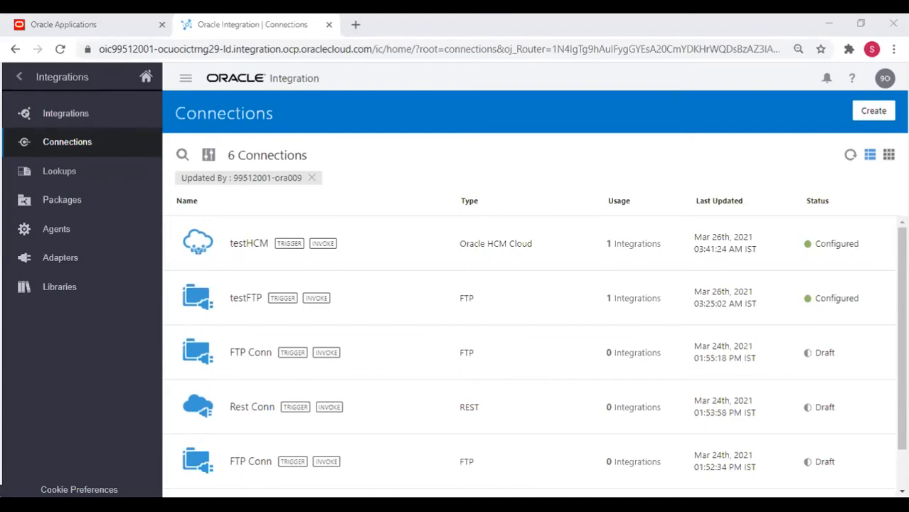
pyautogui.click(207, 191)
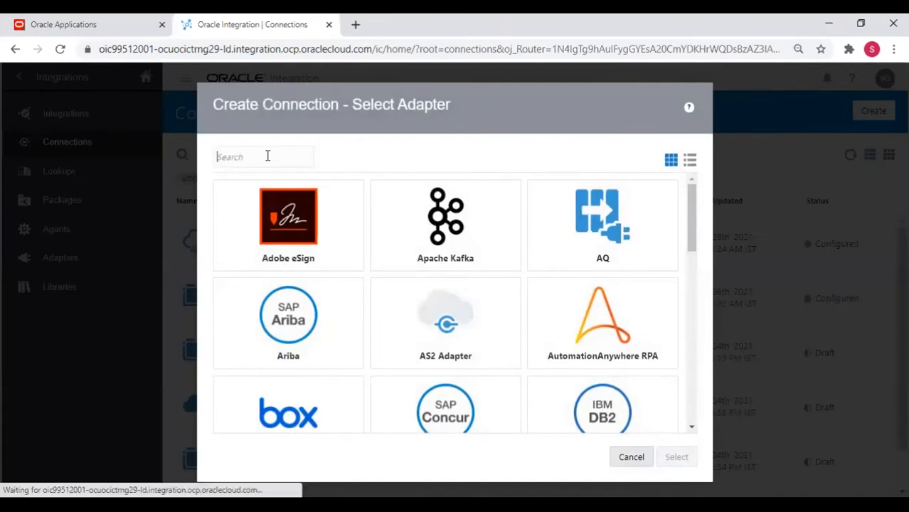
# Search the adapter list for 'FTP' and pick the FTP adapter.
pyautogui.click(267, 156)
pyautogui.write('DTP')
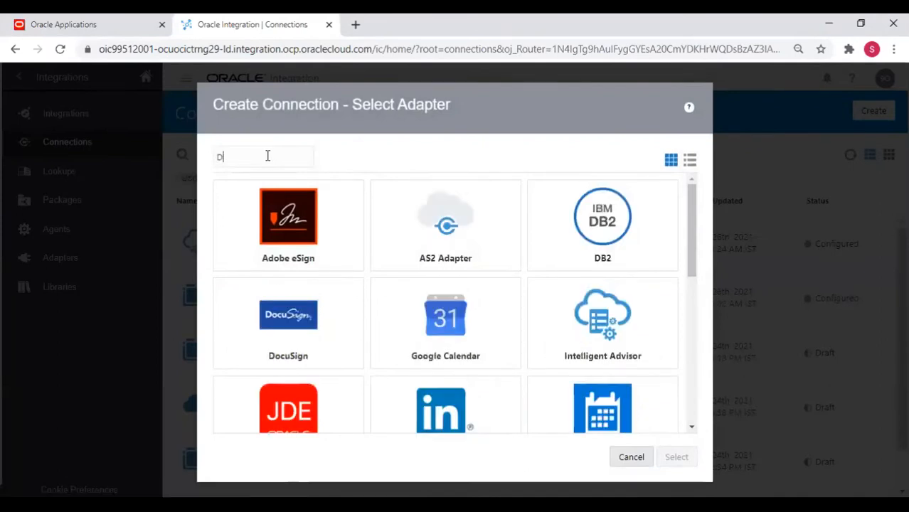
pyautogui.press('BackSpace')
pyautogui.press('BackSpace')
pyautogui.press('BackSpace')
pyautogui.write('FTP')
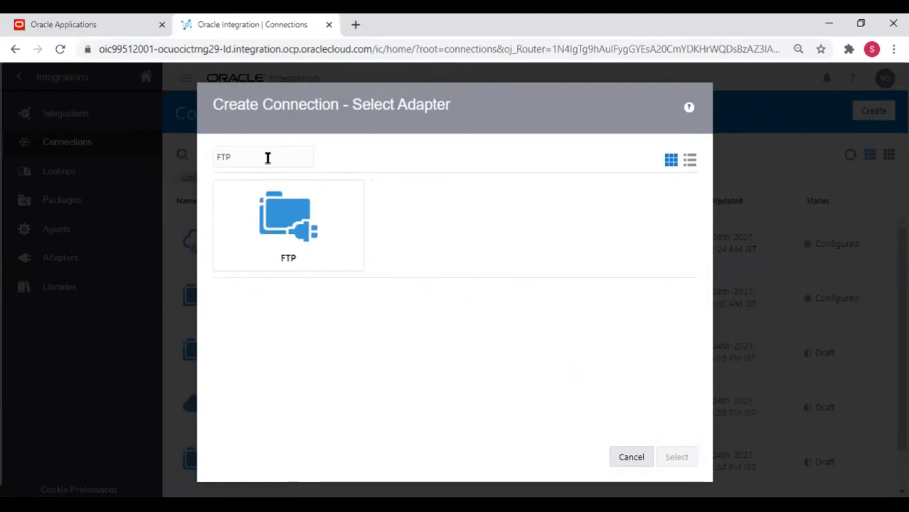
pyautogui.click(274, 187)
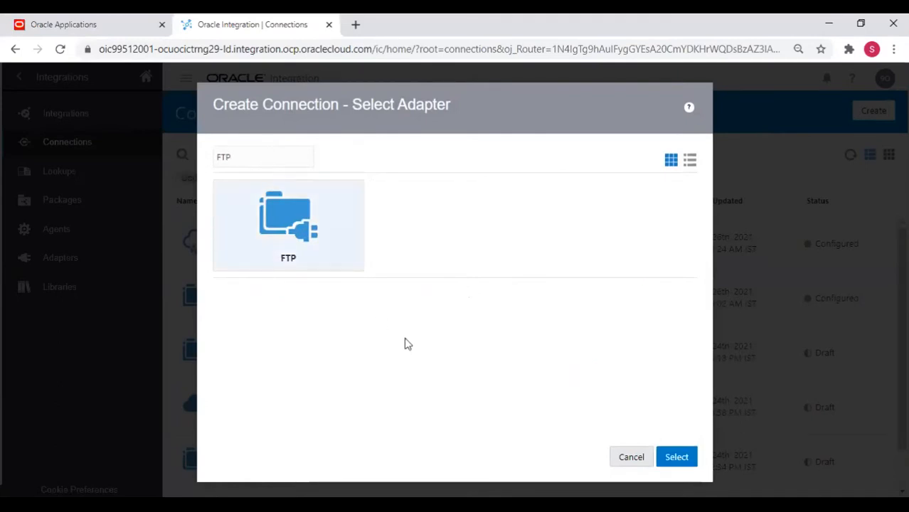
# Name the FTP connection testFTPDemo (identifier TESTFTPDEMO, role Trigger and Invoke) and create it.
pyautogui.click(679, 458)
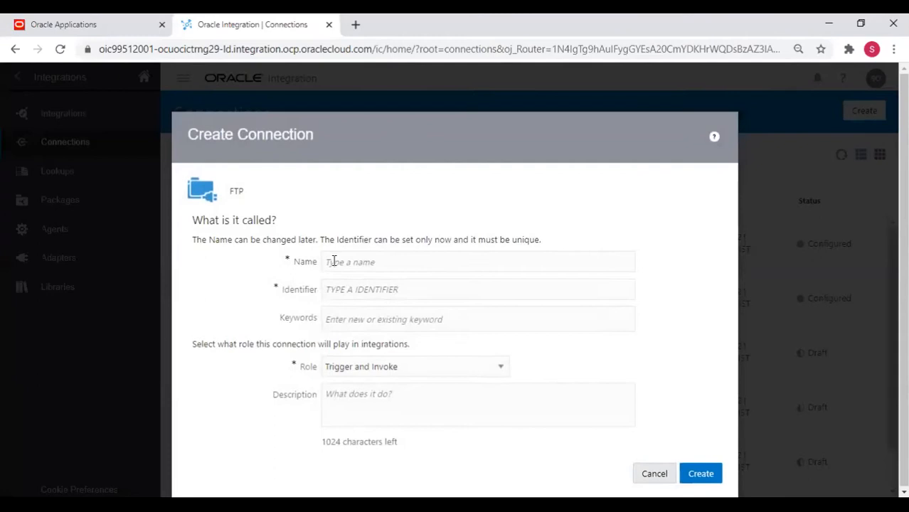
pyautogui.click(331, 262)
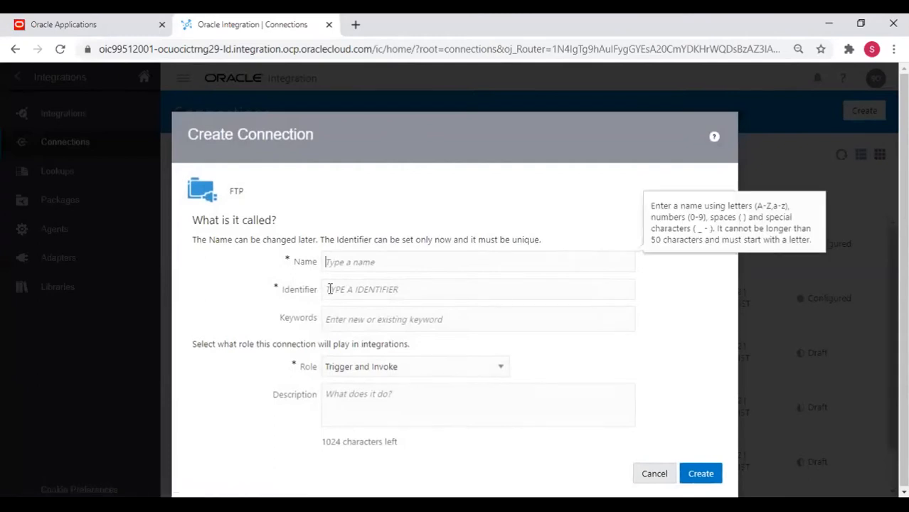
pyautogui.write('test')
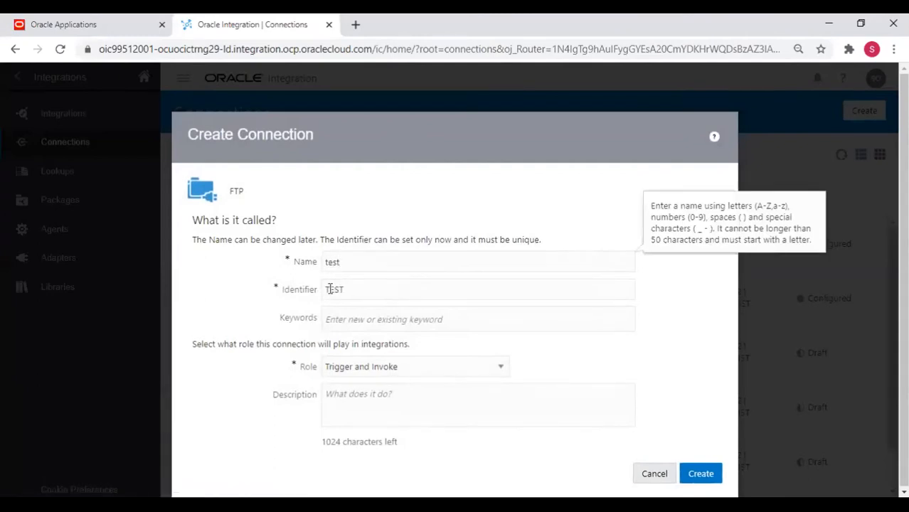
pyautogui.write('FTPDemp')
pyautogui.press('Tab')
pyautogui.hotkey('shift', 'Tab')
pyautogui.press('End')
pyautogui.press('BackSpace')
pyautogui.write('o')
pyautogui.press('Tab')
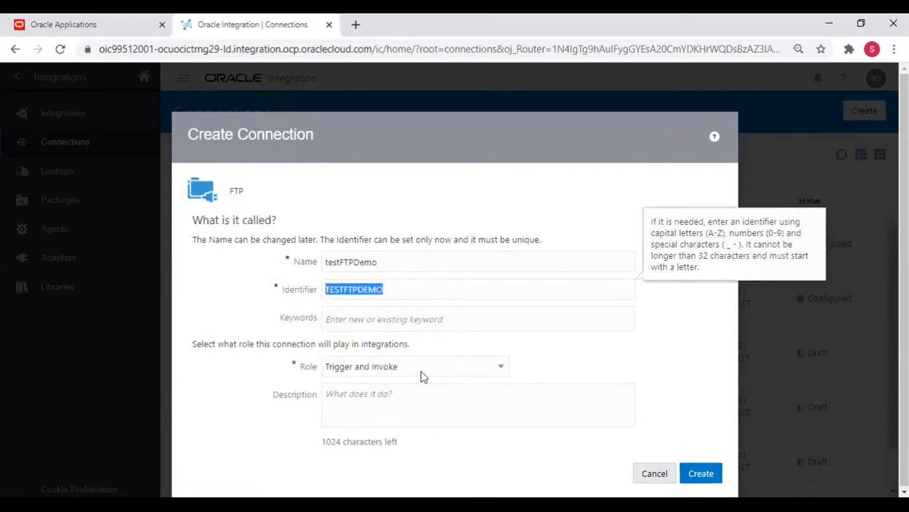
pyautogui.click(700, 473)
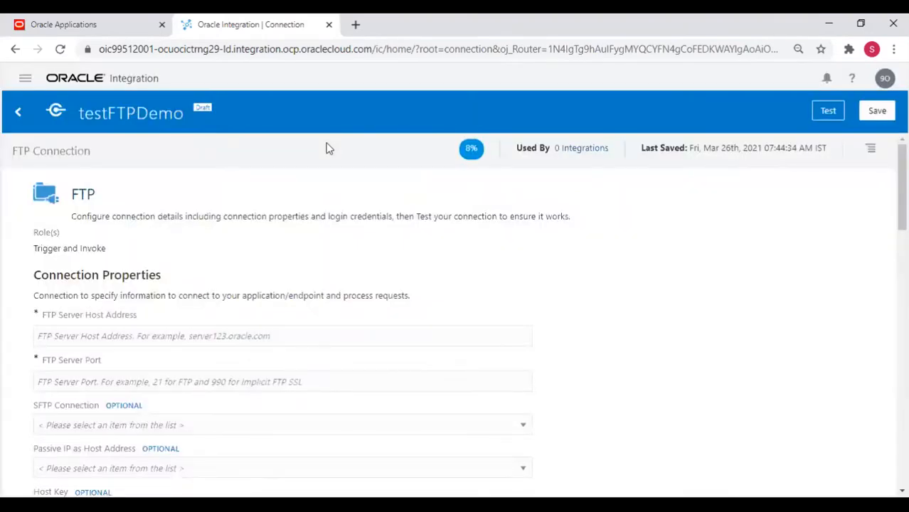
# Enter host 150.136.69.80, port 22, and set SFTP Connection to Yes.
pyautogui.click(124, 339)
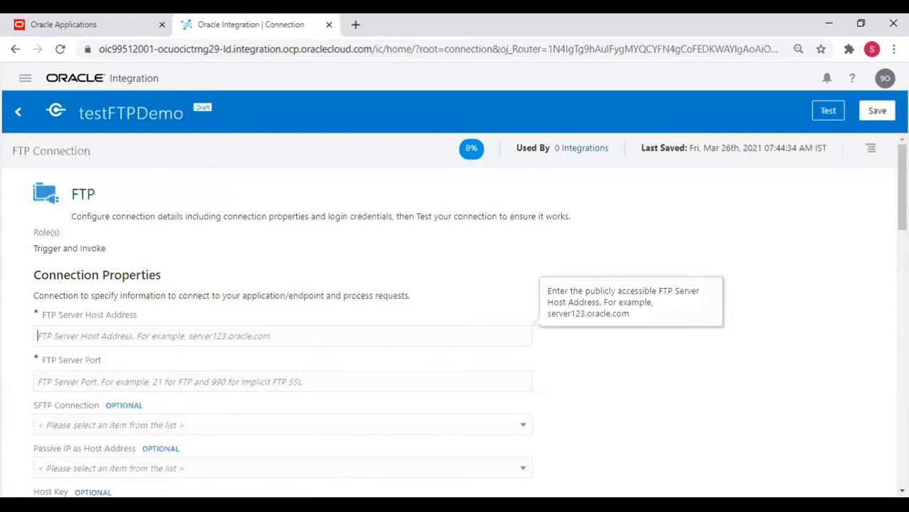
pyautogui.hotkey('alt', 'Tab')
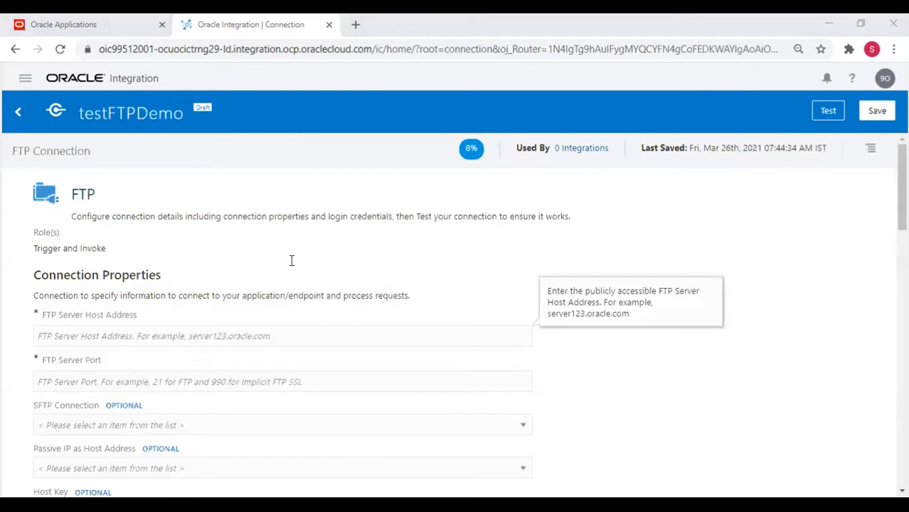
pyautogui.hotkey('alt', 'Tab')
pyautogui.write('150.136.69.80')
pyautogui.press('Tab')
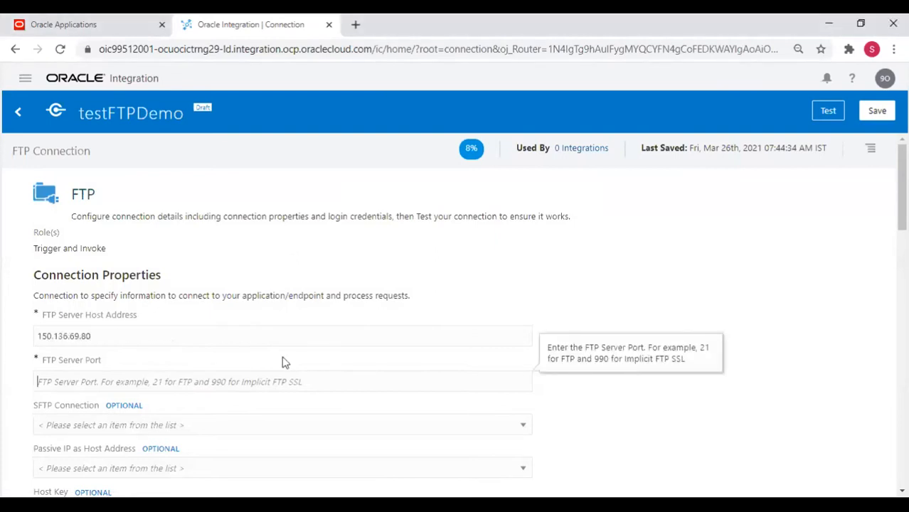
pyautogui.write('22')
pyautogui.press('Tab')
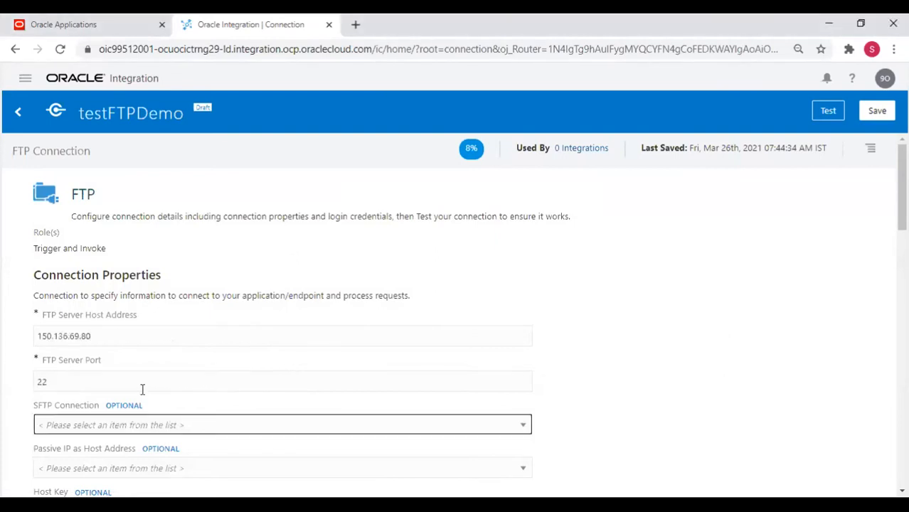
pyautogui.click(526, 427)
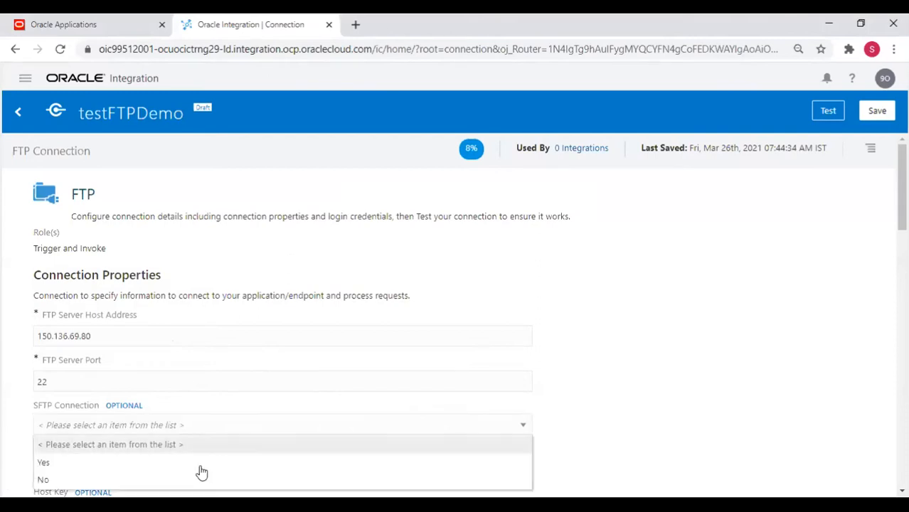
pyautogui.click(177, 463)
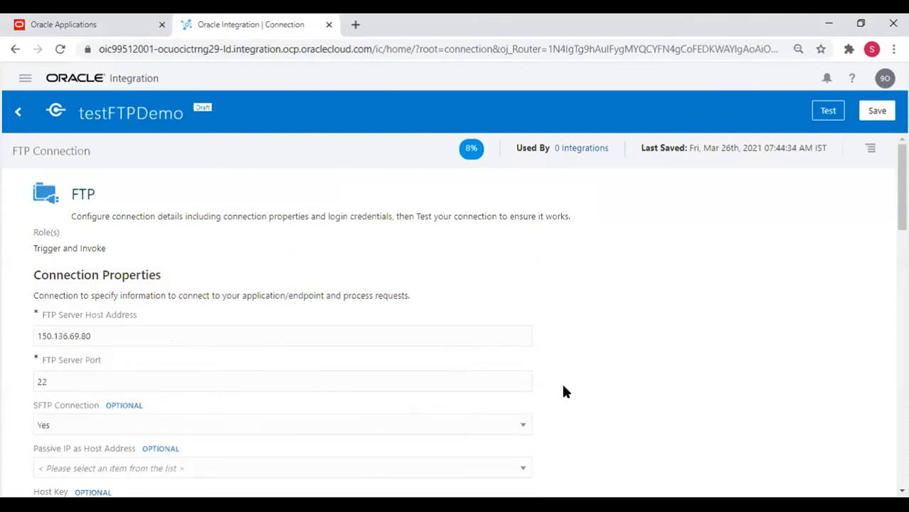
# Paste the FTP server's login user name and password into the Security section fields.
pyautogui.scroll(-2, 563, 392)
pyautogui.scroll(-4, 562, 391)
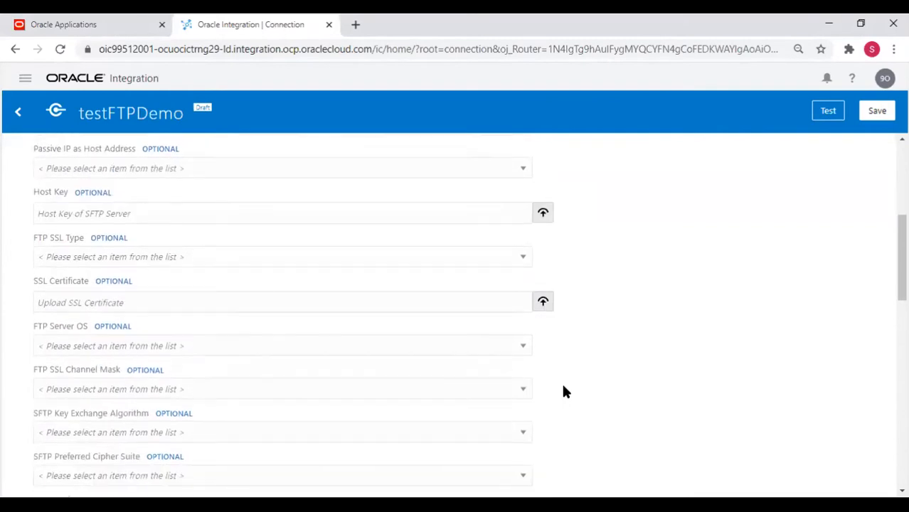
pyautogui.scroll(-3, 563, 391)
pyautogui.scroll(4, 563, 391)
pyautogui.scroll(-2, 562, 391)
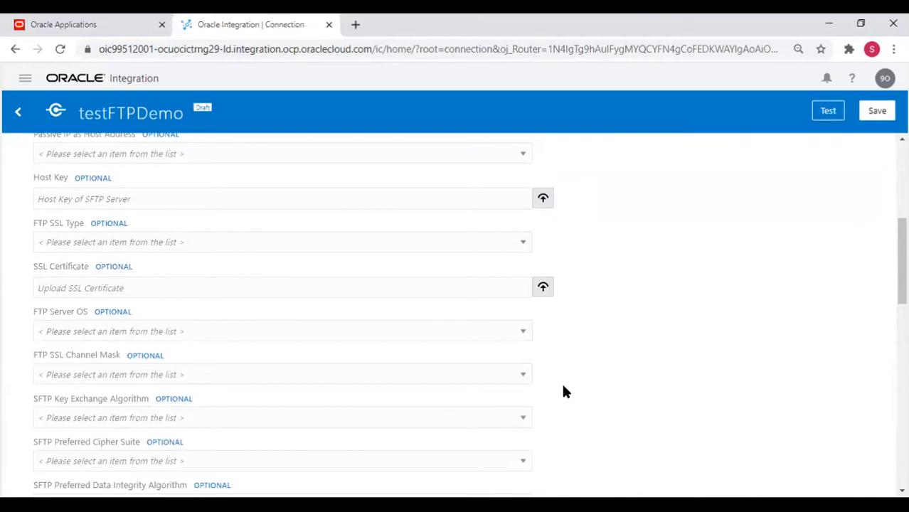
pyautogui.scroll(-4, 563, 392)
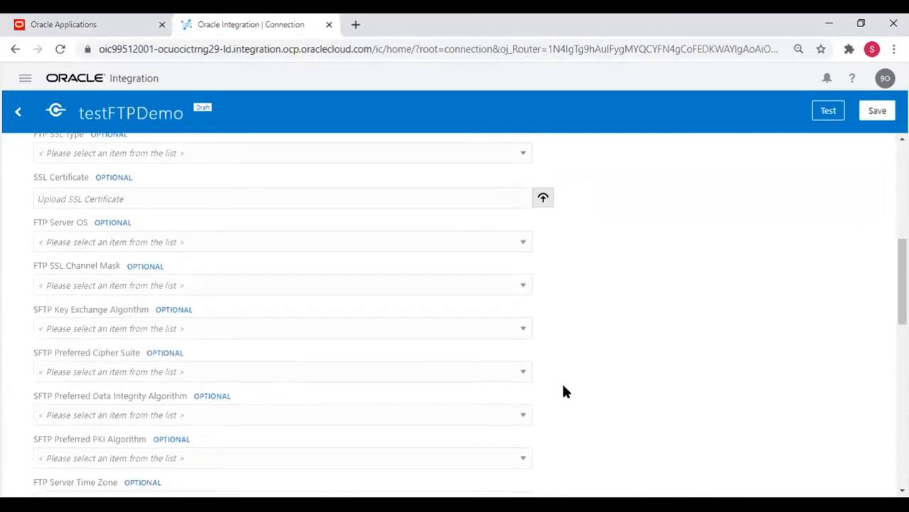
pyautogui.scroll(-1, 562, 391)
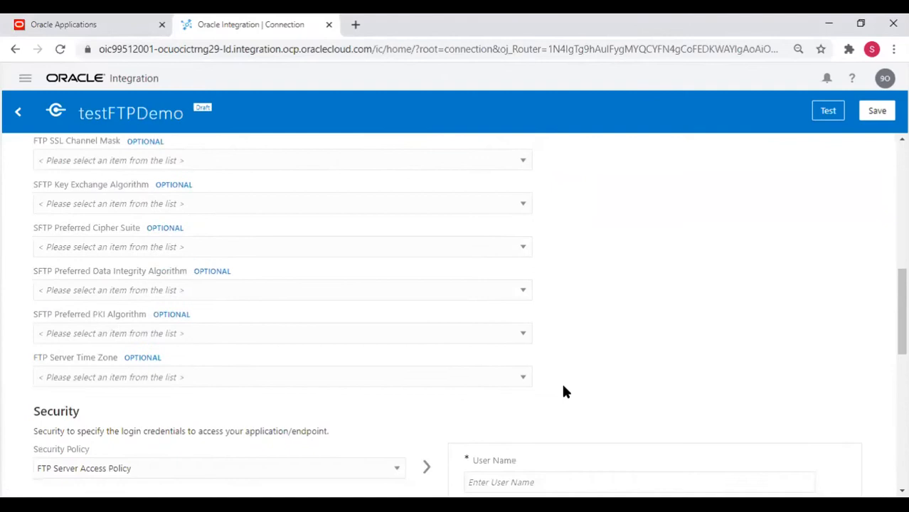
pyautogui.scroll(2, 562, 391)
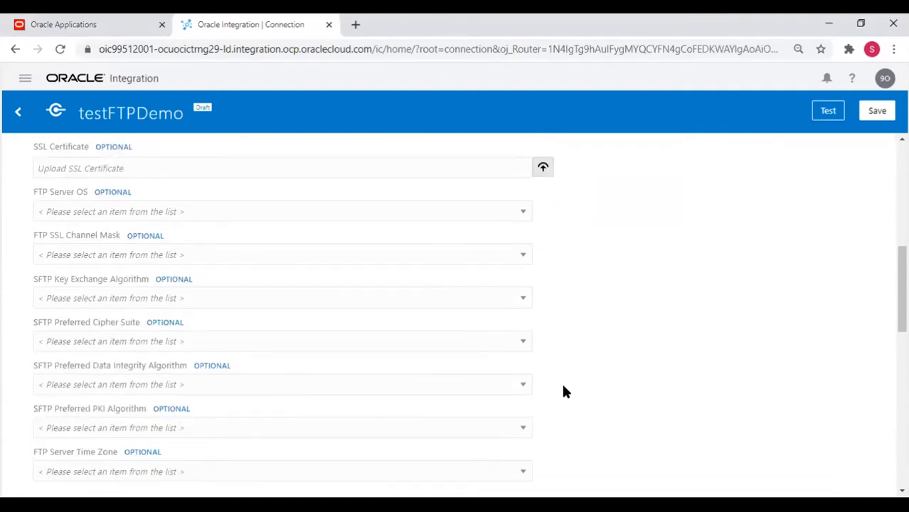
pyautogui.scroll(-5, 563, 391)
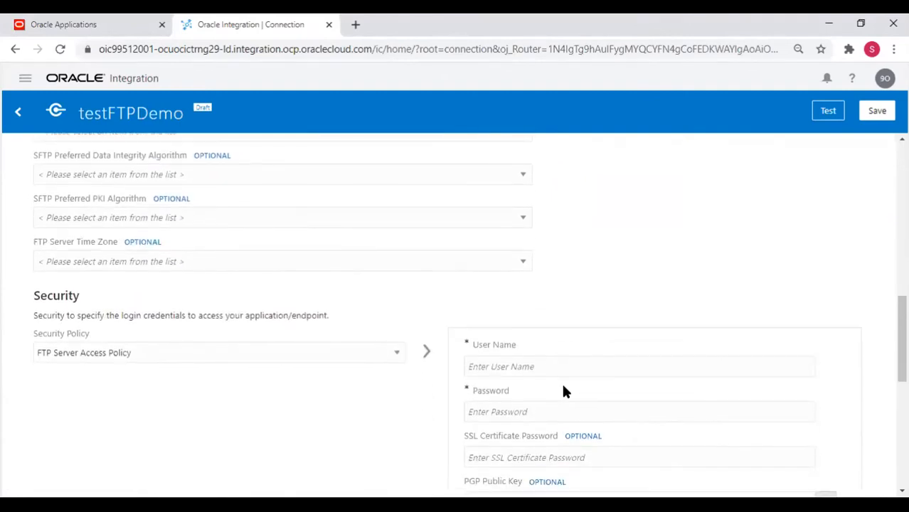
pyautogui.click(530, 365)
pyautogui.hotkey('alt', 'Tab')
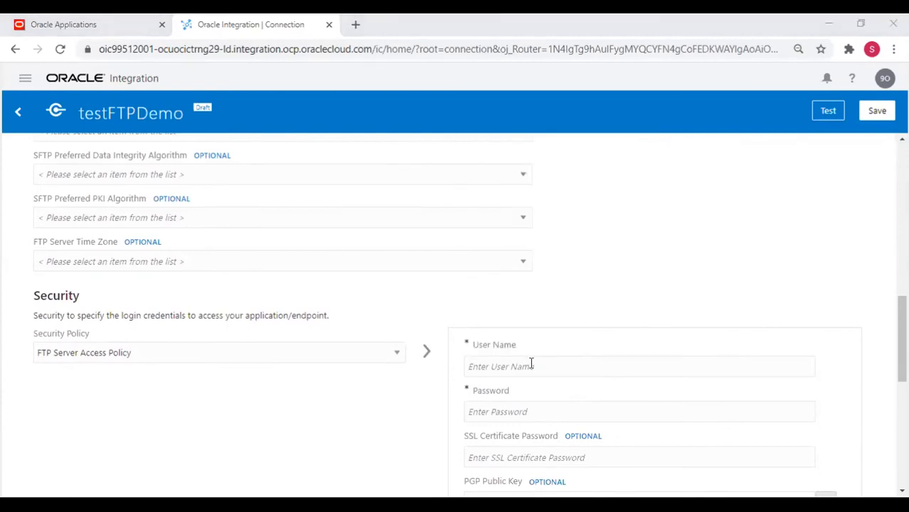
pyautogui.hotkey('alt', 'Tab')
pyautogui.hotkey('ctrl', 'v')
pyautogui.press('Tab')
pyautogui.hotkey('alt', 'Tab')
pyautogui.hotkey('alt', 'Tab')
pyautogui.hotkey('ctrl', 'v')
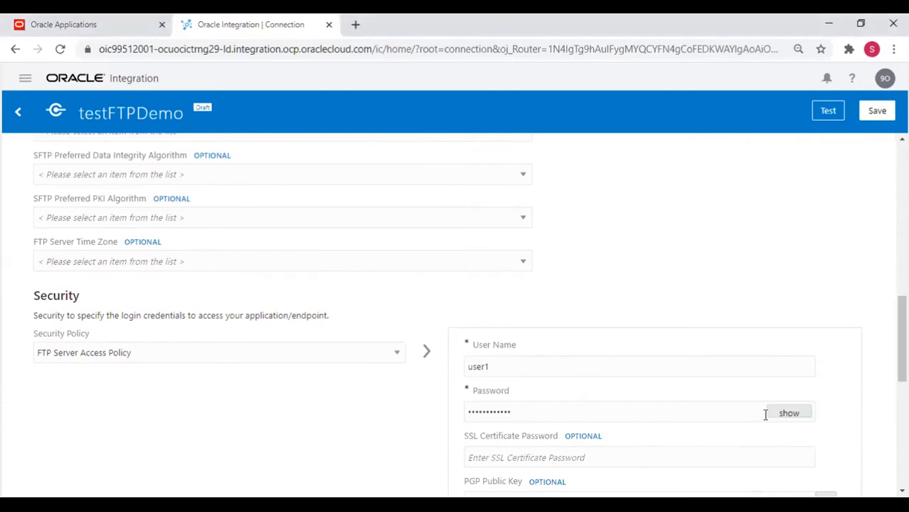
# Test the testFTPDemo connection and confirm success, bringing it to 100% configured.
pyautogui.click(829, 111)
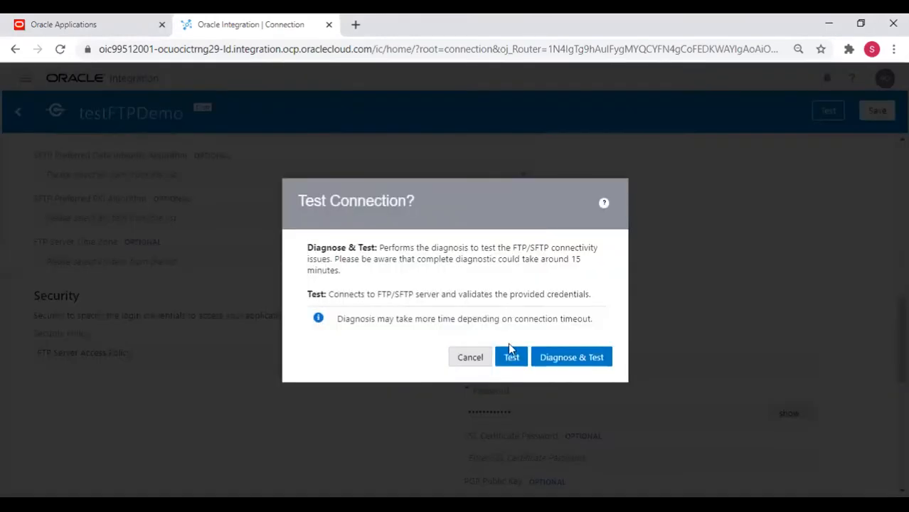
pyautogui.click(511, 358)
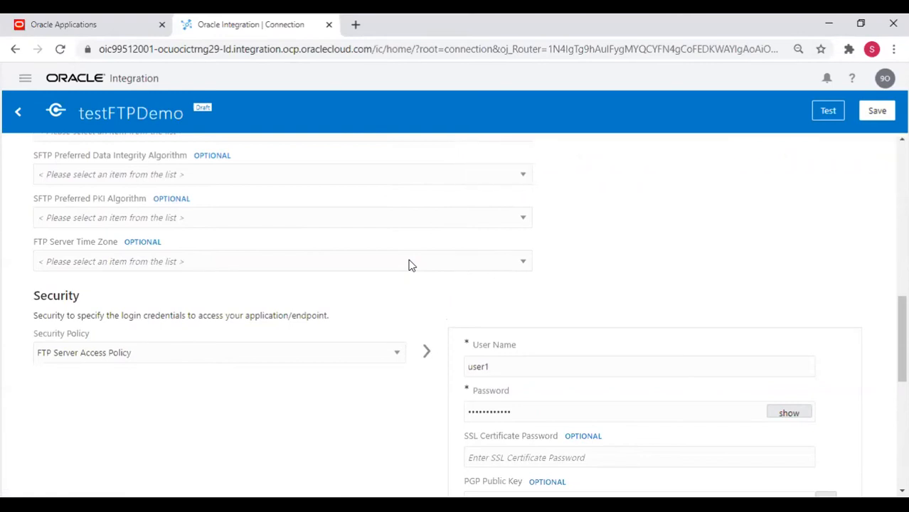
pyautogui.scroll(10, 409, 264)
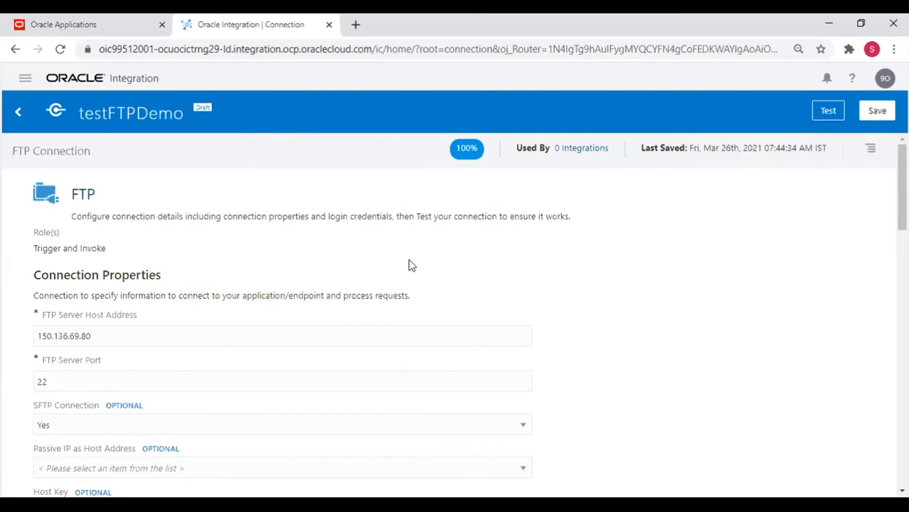
pyautogui.click(612, 506)
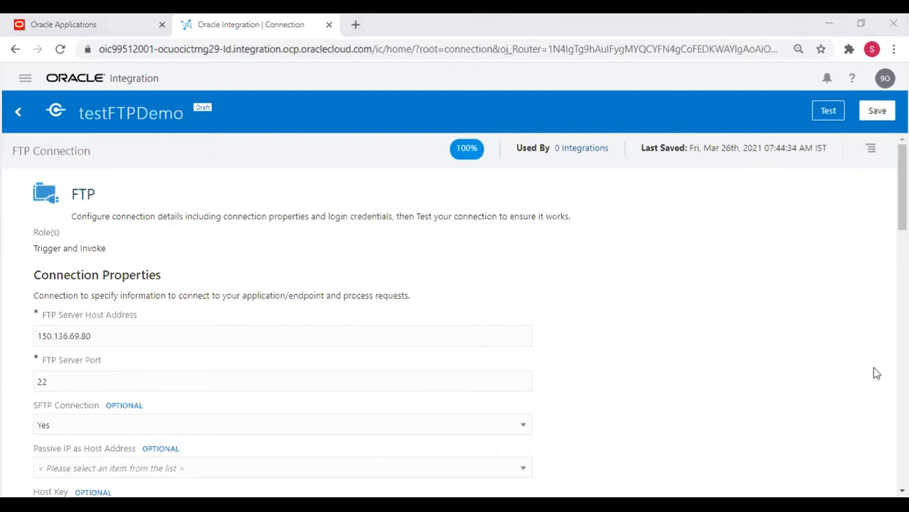
pyautogui.rightClick(764, 280)
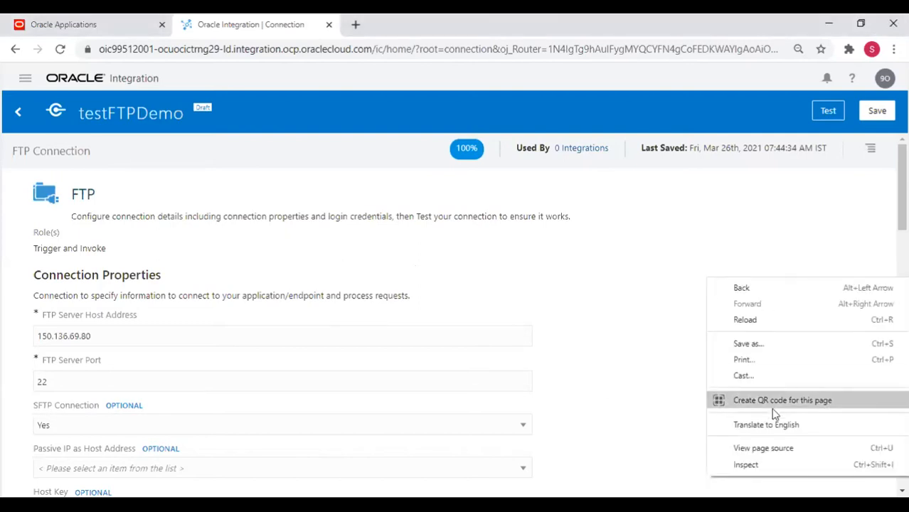
pyautogui.click(499, 321)
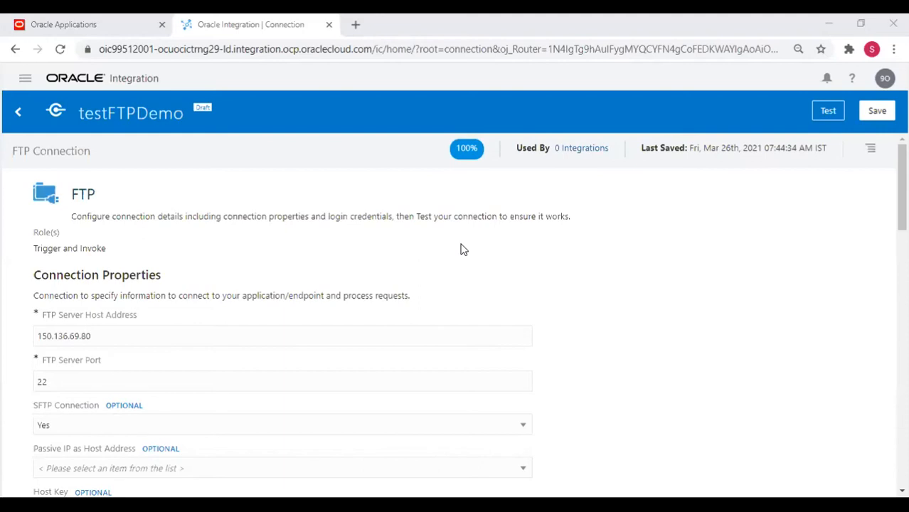
pyautogui.scroll(-15, 259, 318)
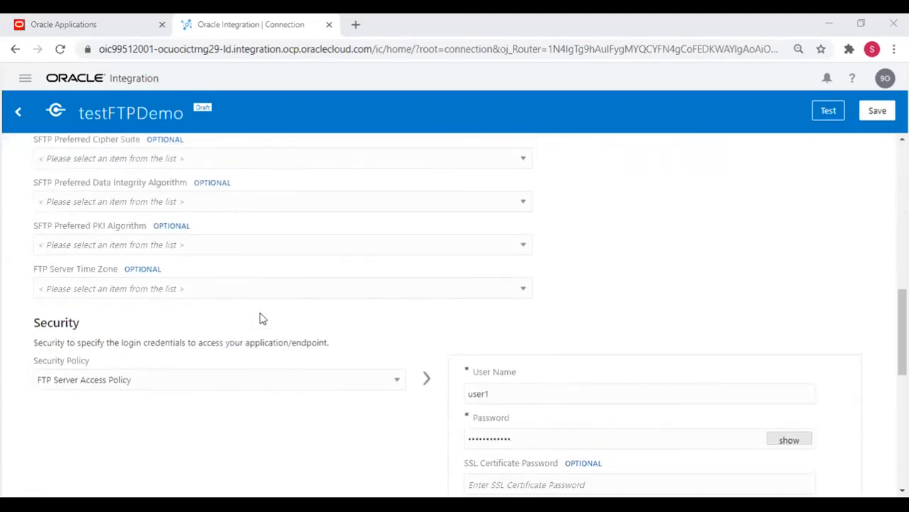
pyautogui.scroll(-2, 260, 318)
pyautogui.scroll(17, 259, 319)
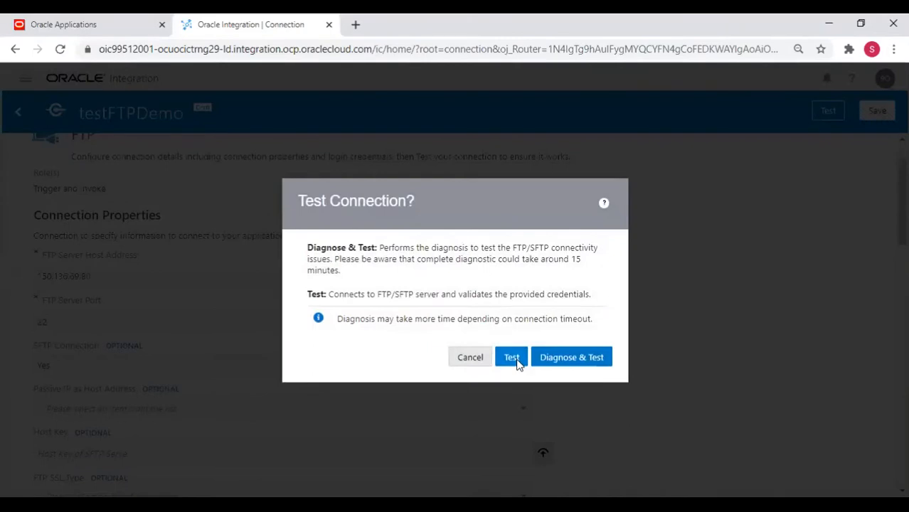
# Retest and save the testFTPDemo connection as Configured, then return to the Connections list.
pyautogui.click(512, 358)
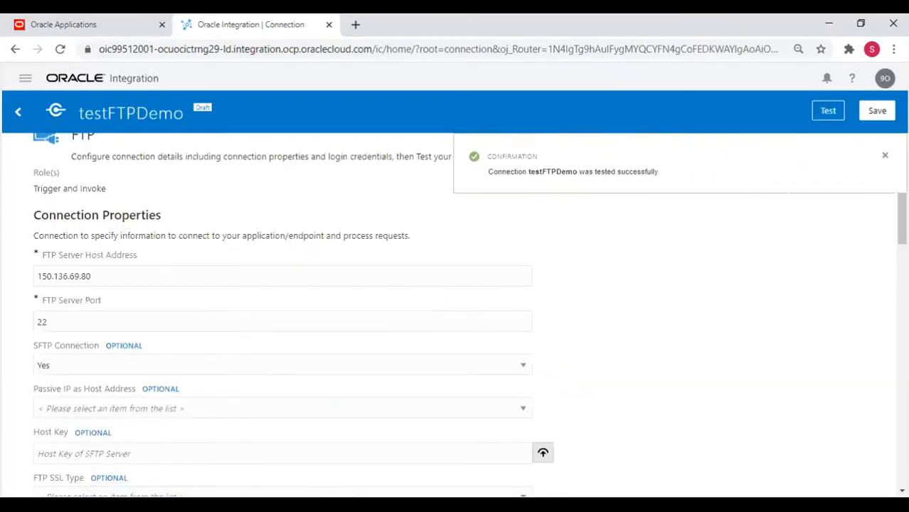
pyautogui.click(885, 155)
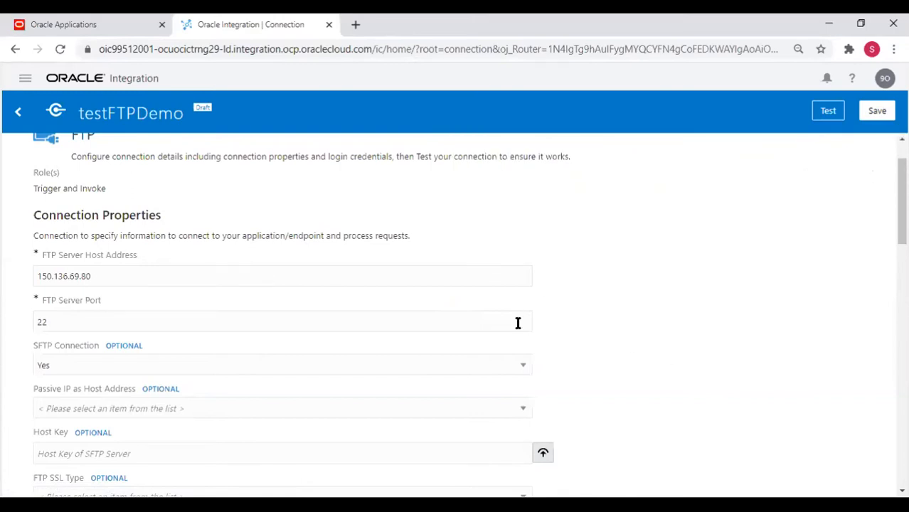
pyautogui.scroll(-3, 519, 330)
pyautogui.scroll(4, 519, 330)
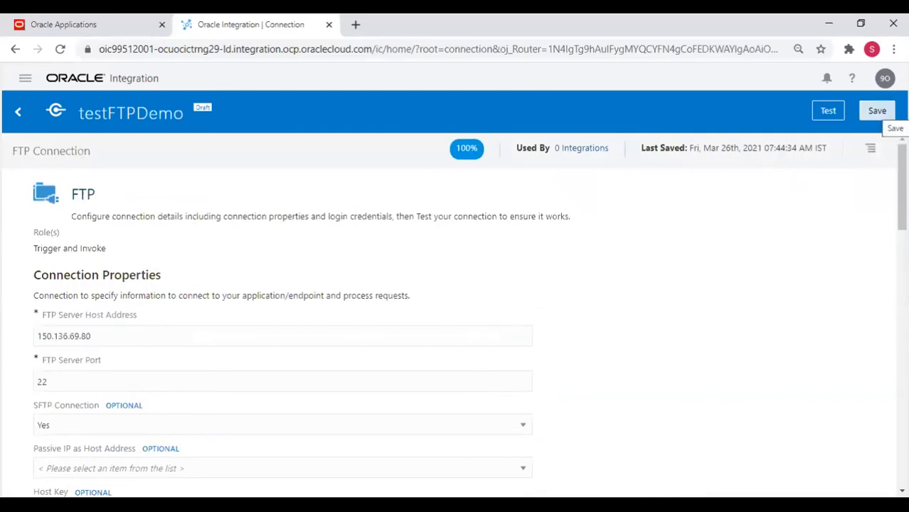
pyautogui.click(879, 112)
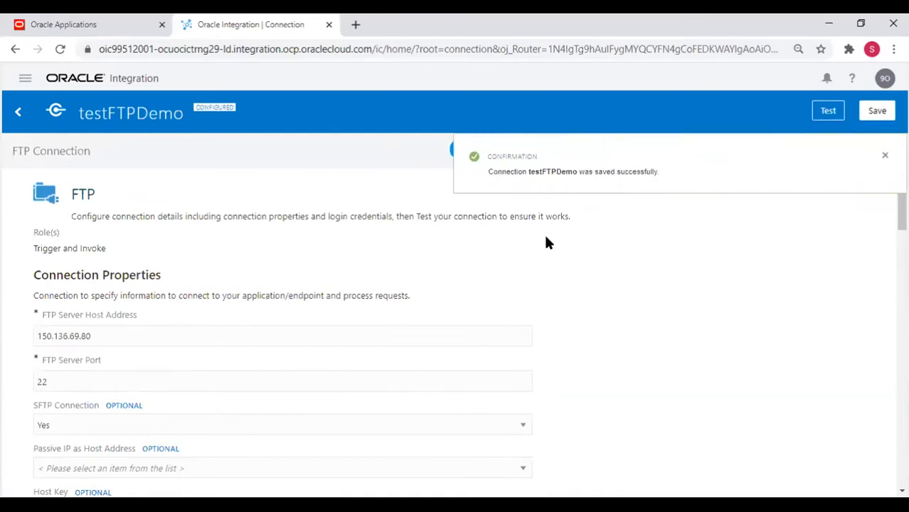
pyautogui.click(885, 156)
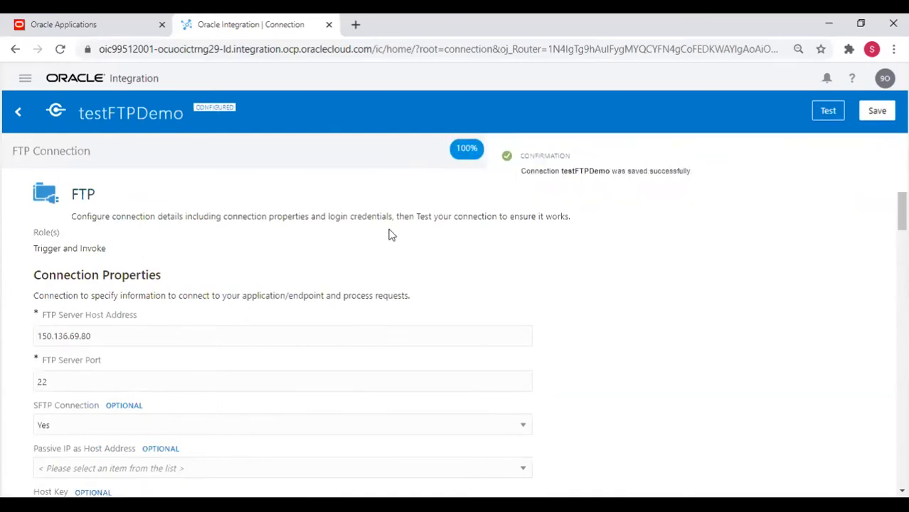
pyautogui.click(18, 112)
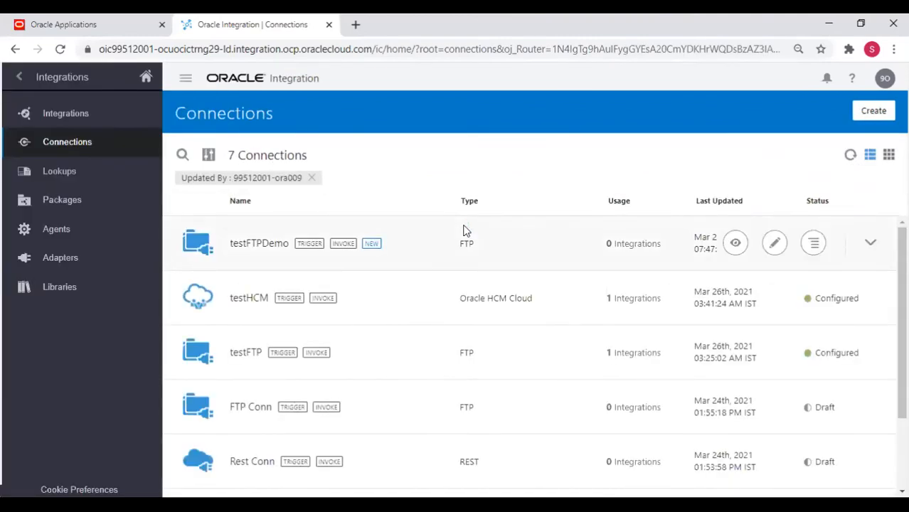
# Start a new connection using the Oracle HCM Cloud adapter.
pyautogui.click(869, 111)
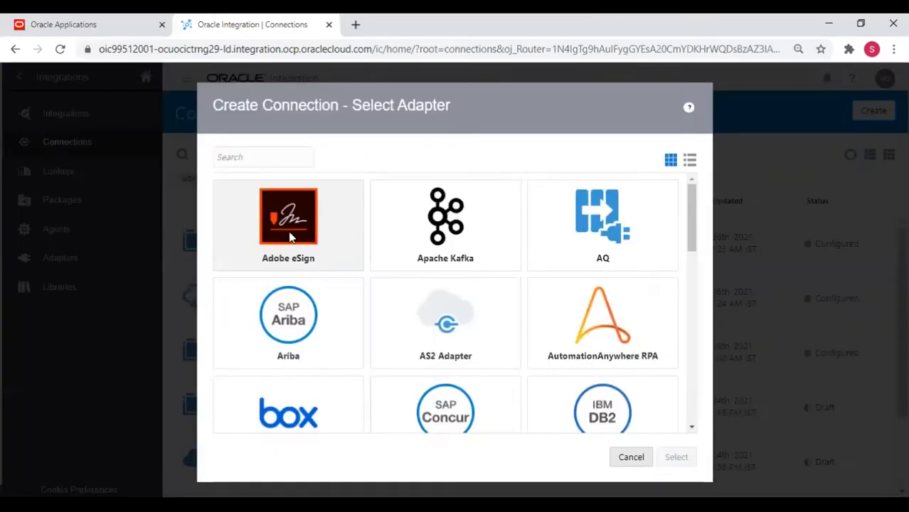
pyautogui.click(258, 167)
pyautogui.write('HCM')
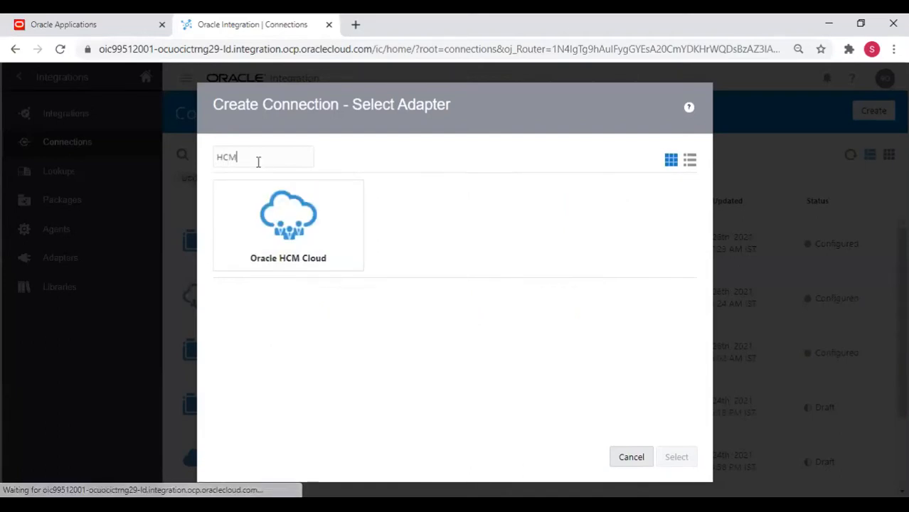
pyautogui.click(283, 236)
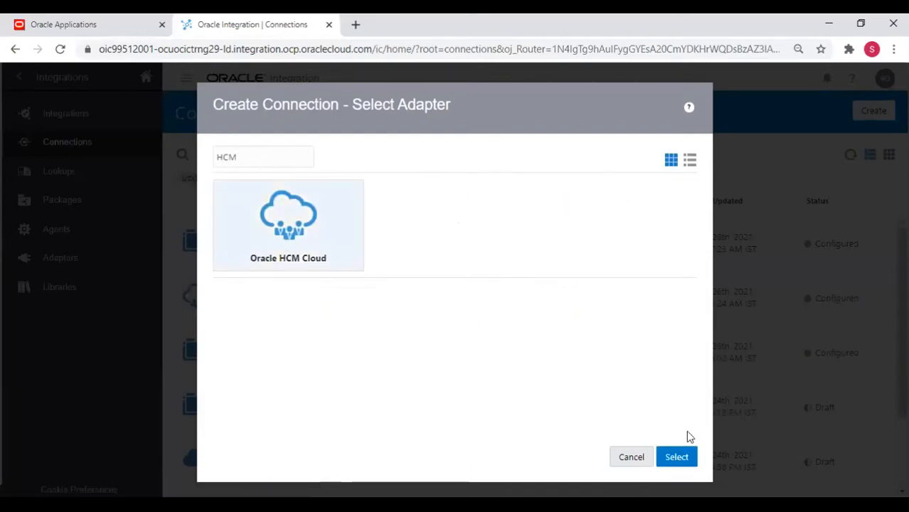
pyautogui.click(680, 462)
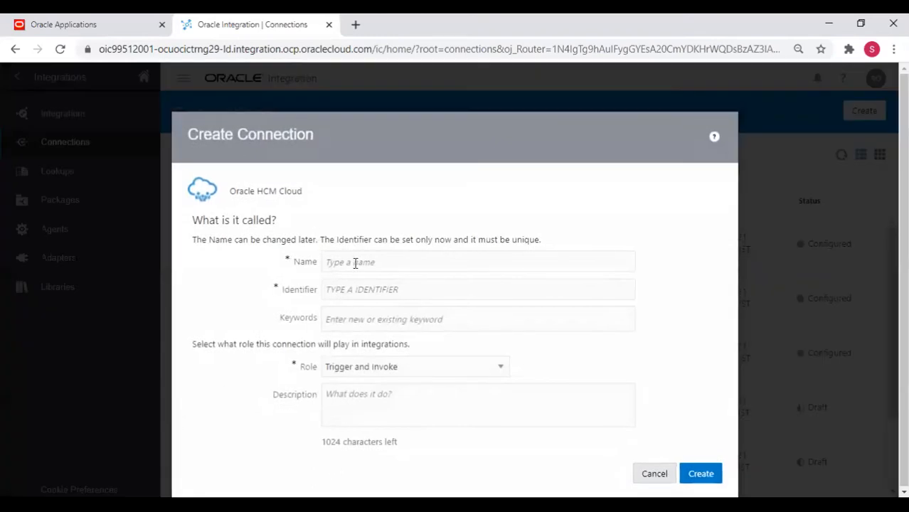
# Name the connection testHCMDemo, correcting the mistyped name.
pyautogui.click(354, 263)
pyautogui.write('test')
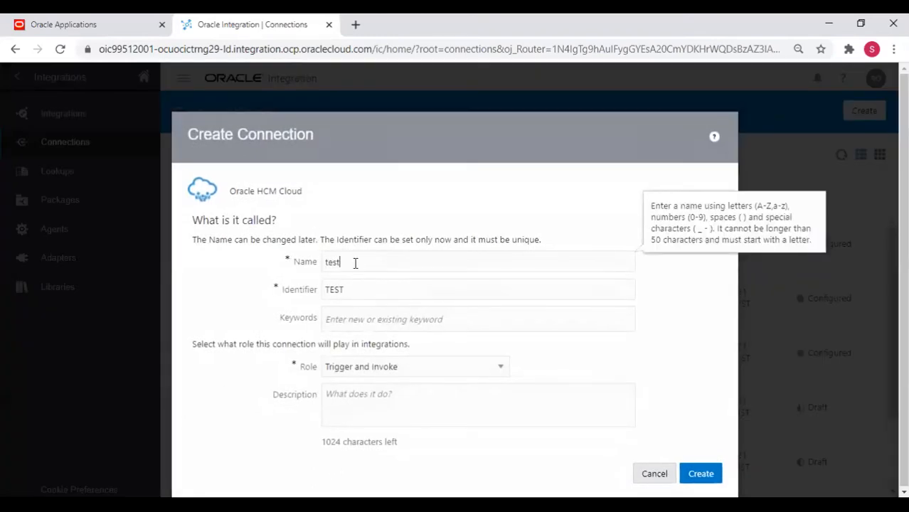
pyautogui.write('HCMDemp')
pyautogui.press('Tab')
pyautogui.doubleClick(356, 263)
pyautogui.press('BackSpace')
pyautogui.write('testHCMDemp')
pyautogui.press('BackSpace')
pyautogui.write('o')
pyautogui.press('Tab')
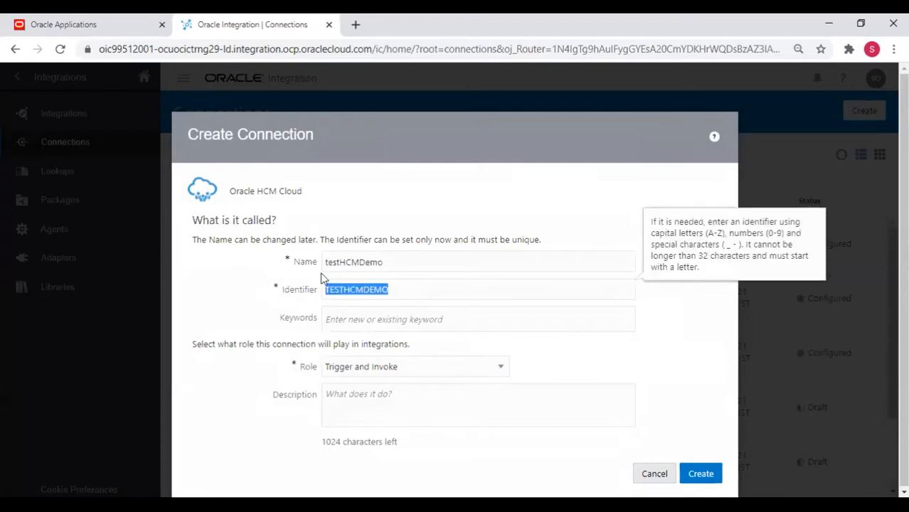
# Keep the Trigger and Invoke role and create the testHCMDemo connection.
pyautogui.click(406, 370)
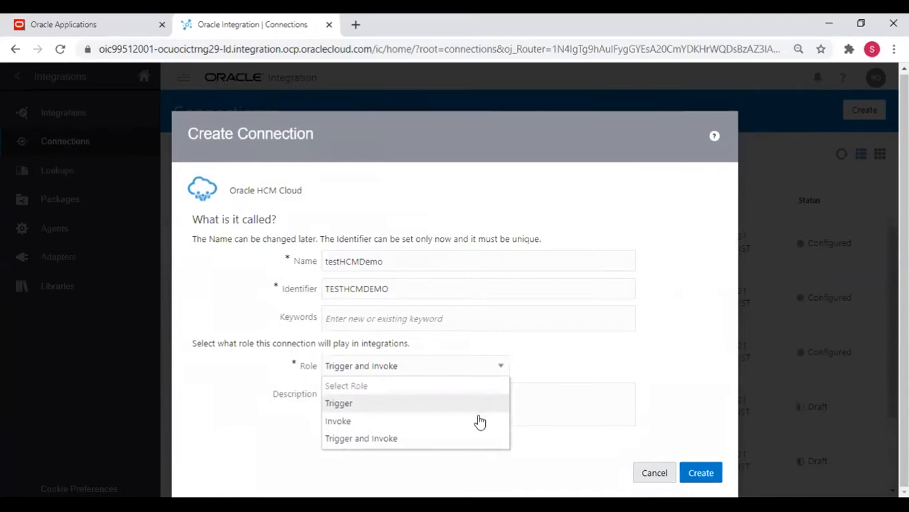
pyautogui.click(474, 441)
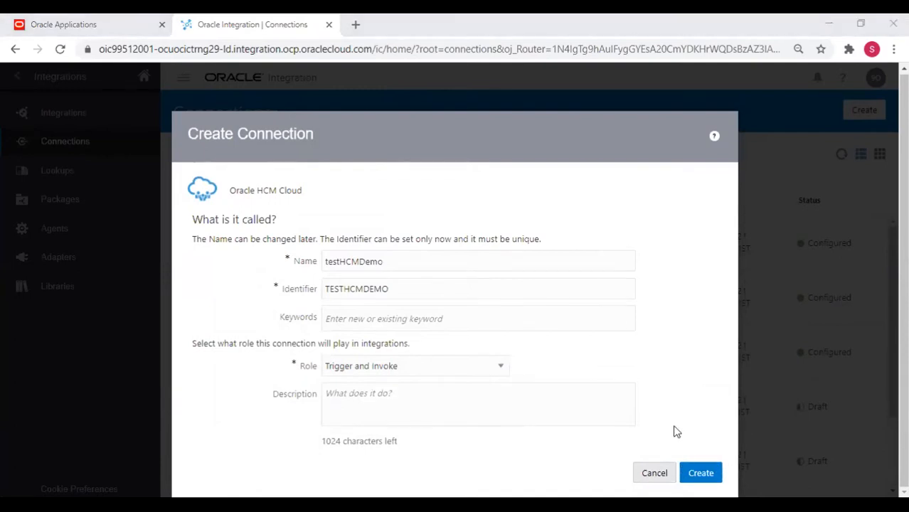
pyautogui.click(701, 475)
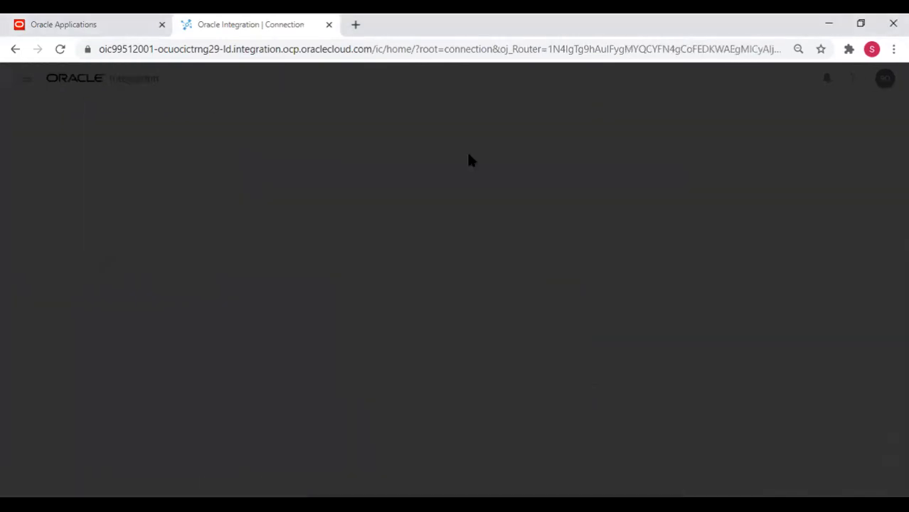
pyautogui.click(119, 337)
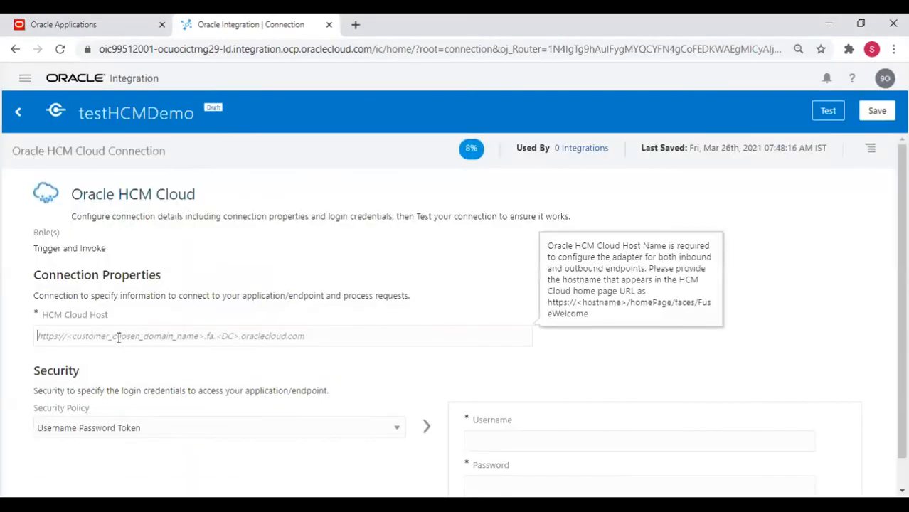
# Copy the host address from the Oracle Fusion Applications Vision home page's address bar.
pyautogui.click(84, 23)
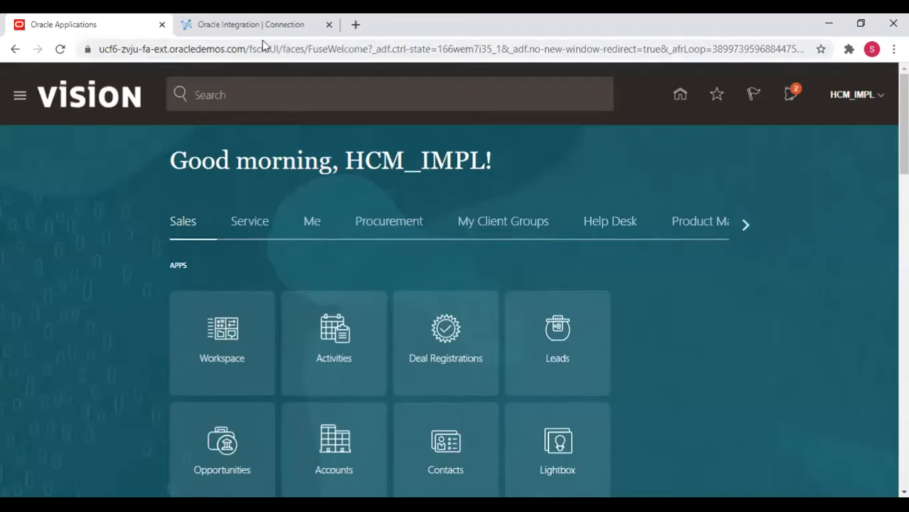
pyautogui.moveTo(76, 30); pyautogui.dragTo(4, 32)
pyautogui.hotkey('ctrl', 'c')
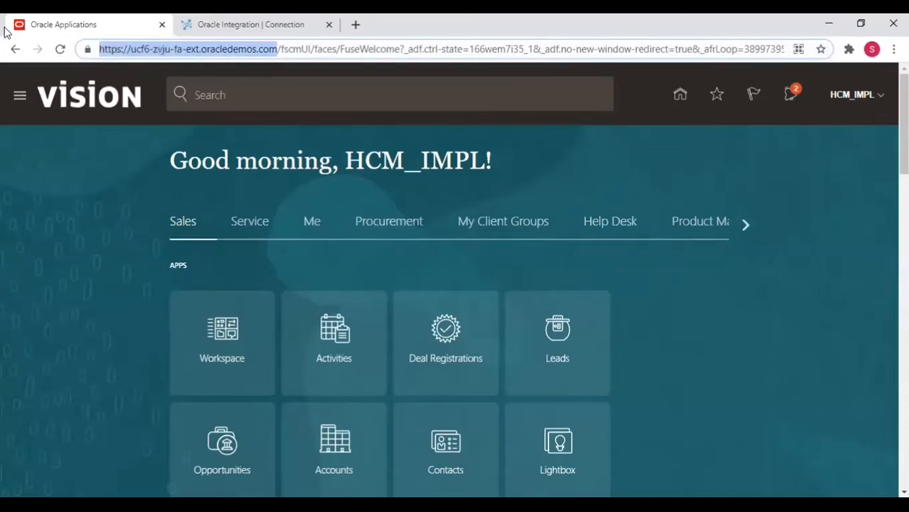
pyautogui.hotkey('alt', 'Tab')
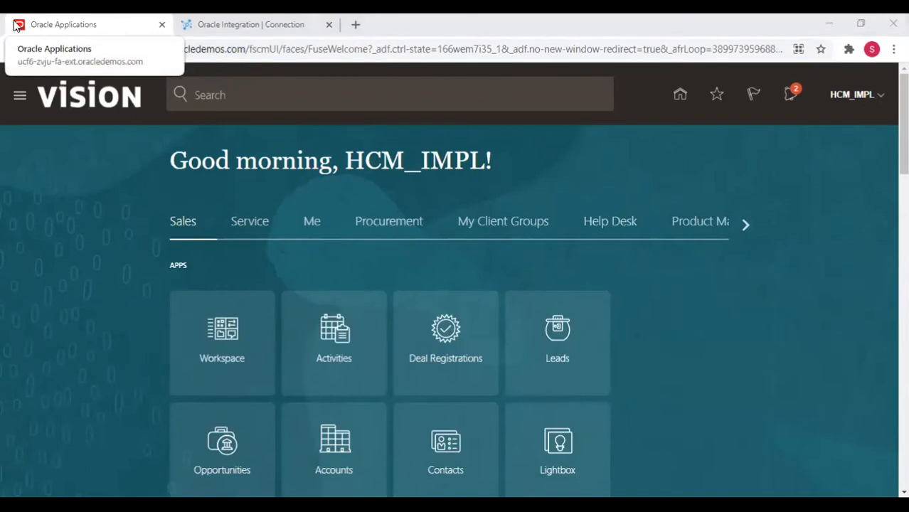
pyautogui.click(218, 18)
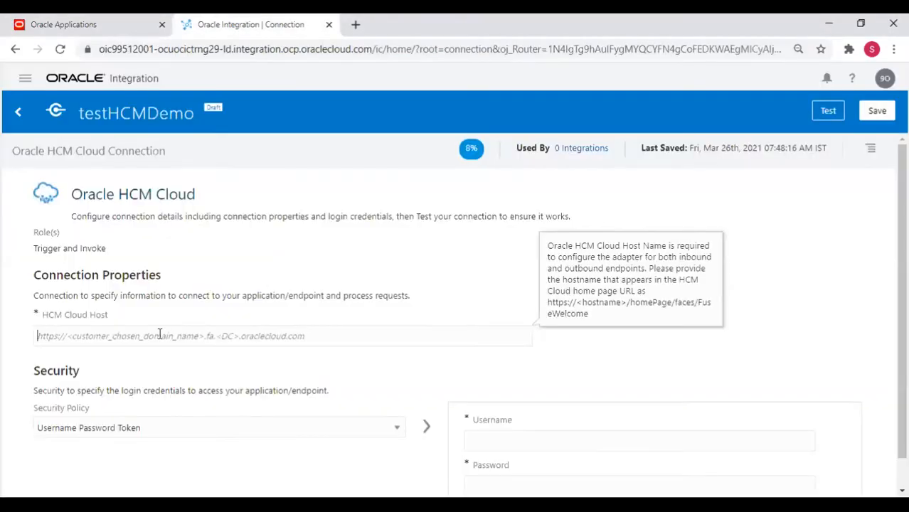
pyautogui.hotkey('ctrl', 'v')
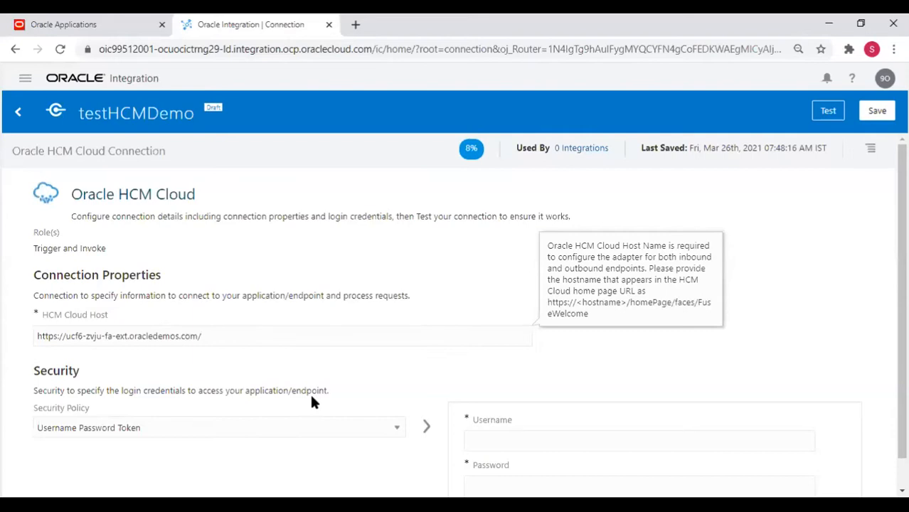
pyautogui.scroll(-1, 313, 400)
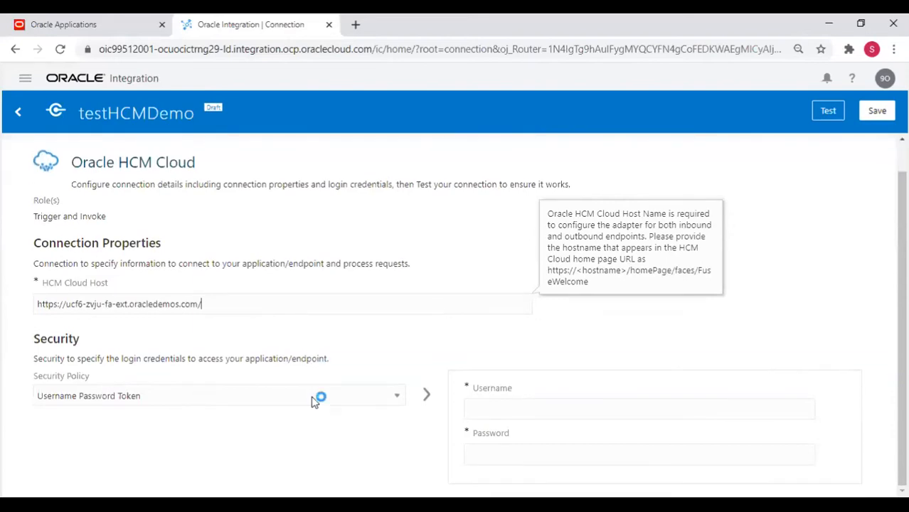
pyautogui.click(506, 411)
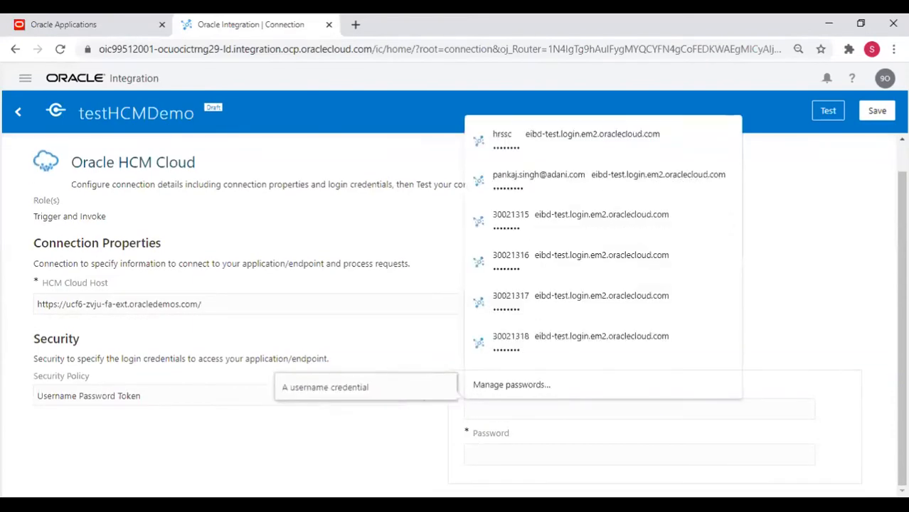
pyautogui.click(841, 313)
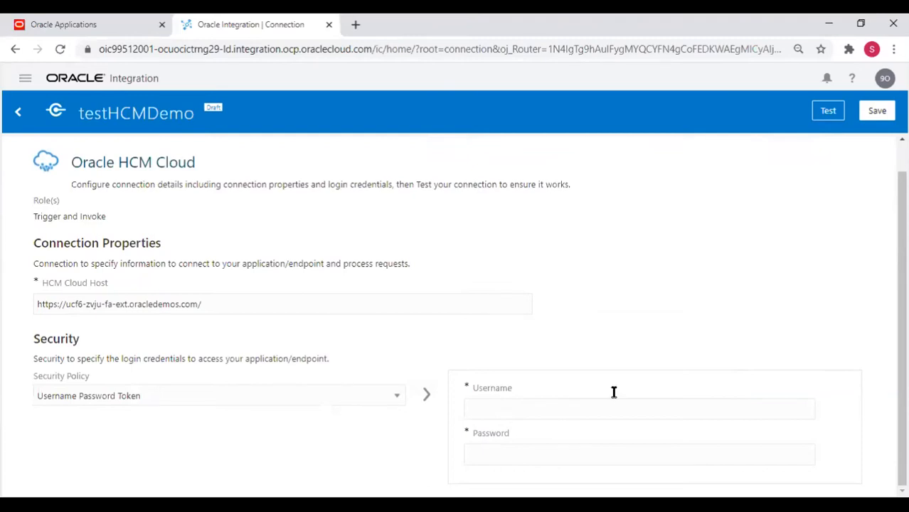
pyautogui.click(532, 412)
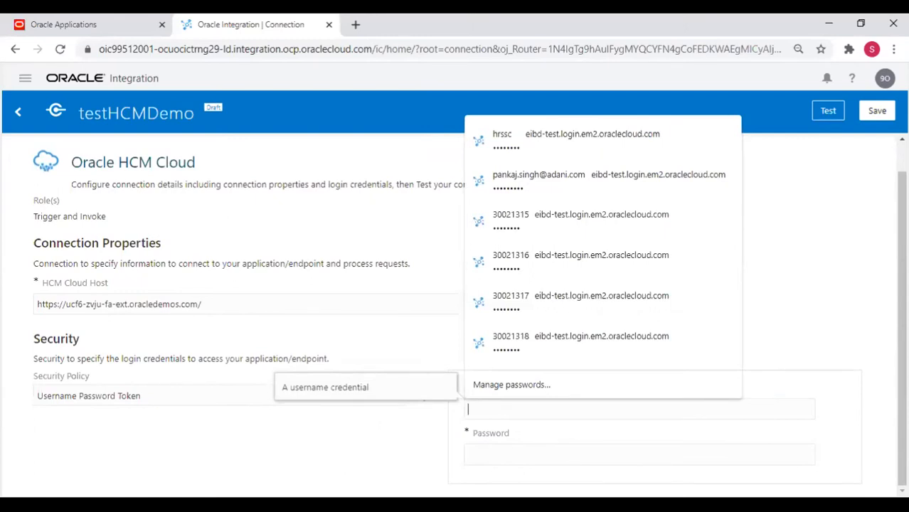
pyautogui.hotkey('alt', 'Tab')
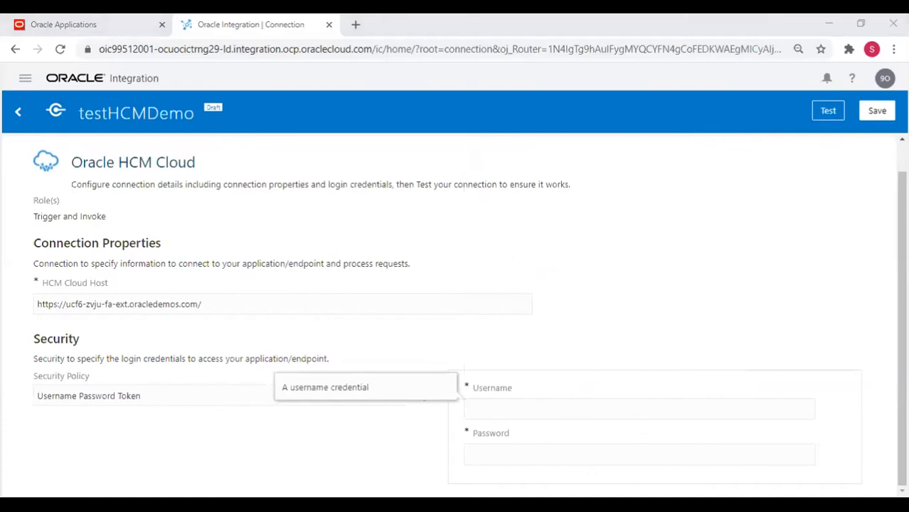
# Enter username HCM_IMPL and its password, then test the connection successfully.
pyautogui.click(499, 408)
pyautogui.write('HCM_IMPL')
pyautogui.press('Tab')
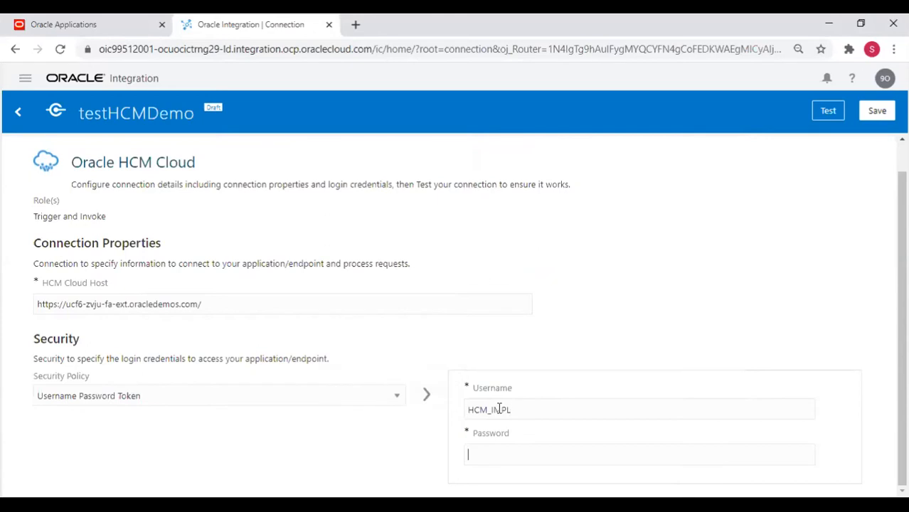
pyautogui.write('•••••••••')
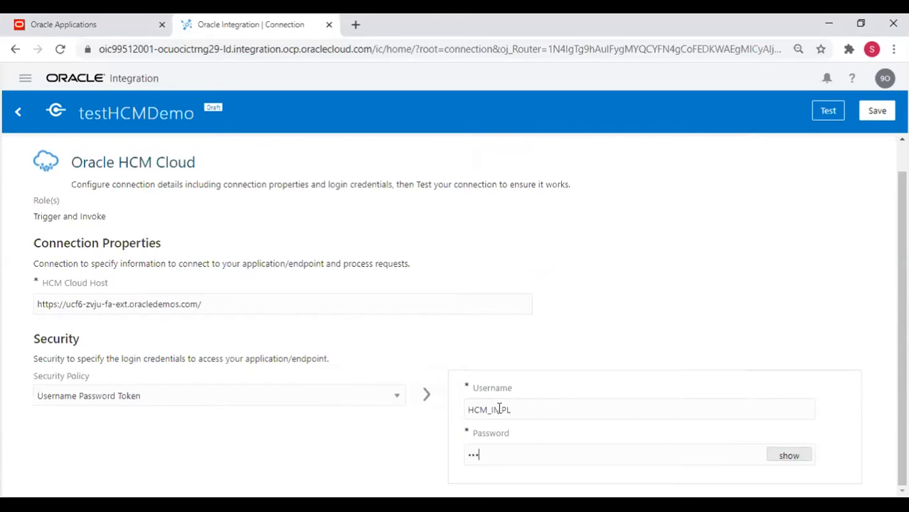
pyautogui.write('•')
pyautogui.click(829, 111)
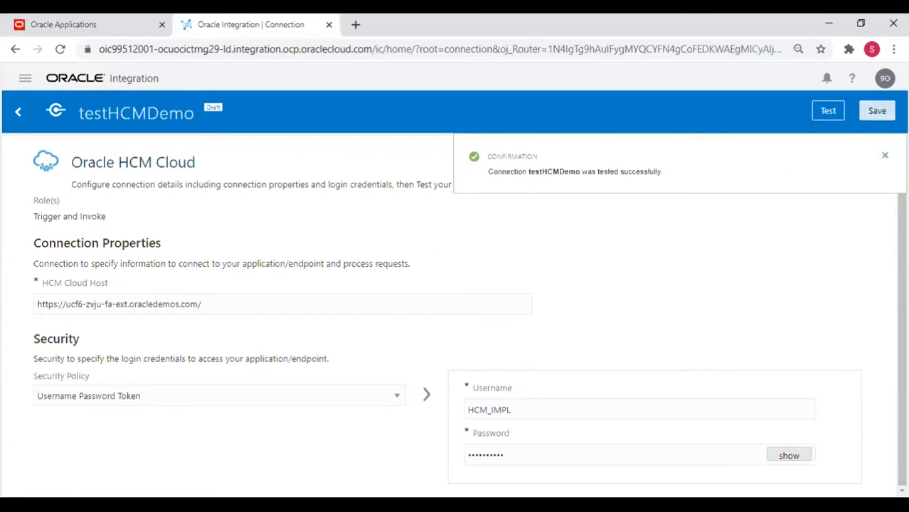
pyautogui.click(885, 155)
# Save testHCMDemo as Configured and go to the Integrations list.
pyautogui.click(879, 112)
pyautogui.click(22, 115)
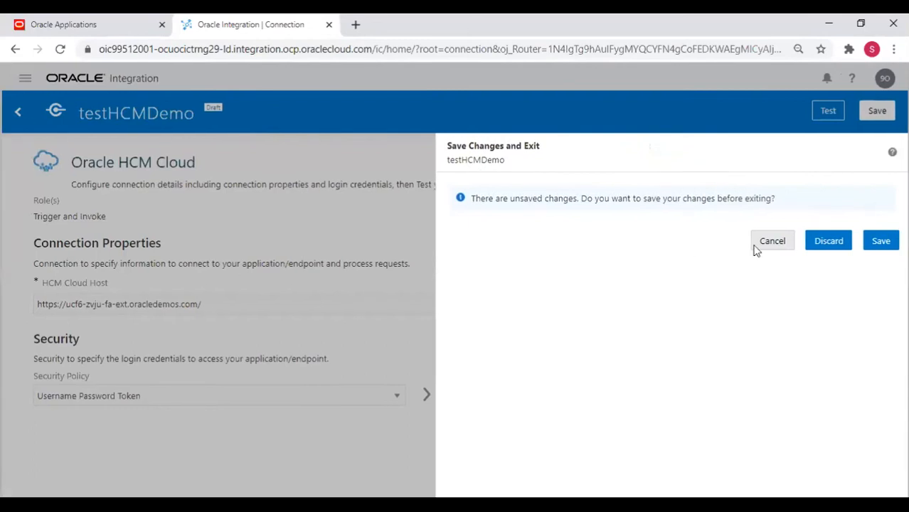
pyautogui.click(865, 239)
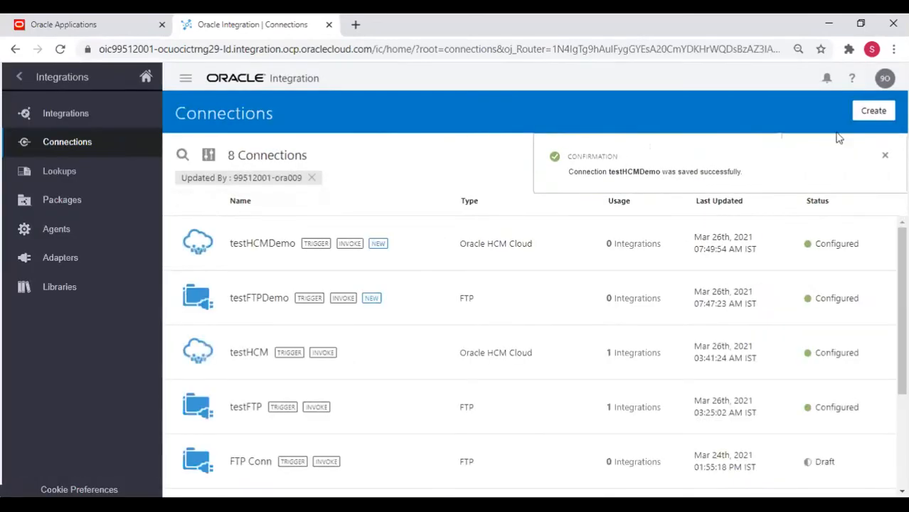
pyautogui.click(885, 154)
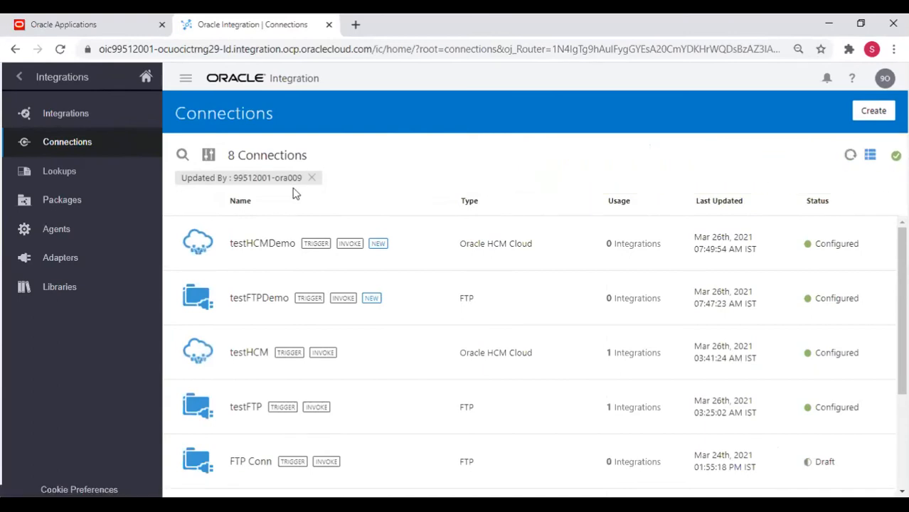
pyautogui.click(66, 117)
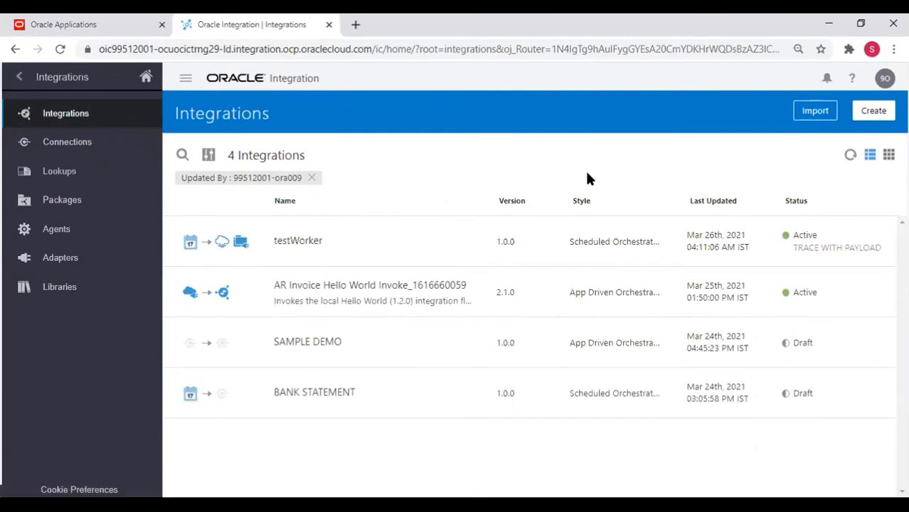
# Create a new integration using the Scheduled Orchestration style.
pyautogui.click(879, 112)
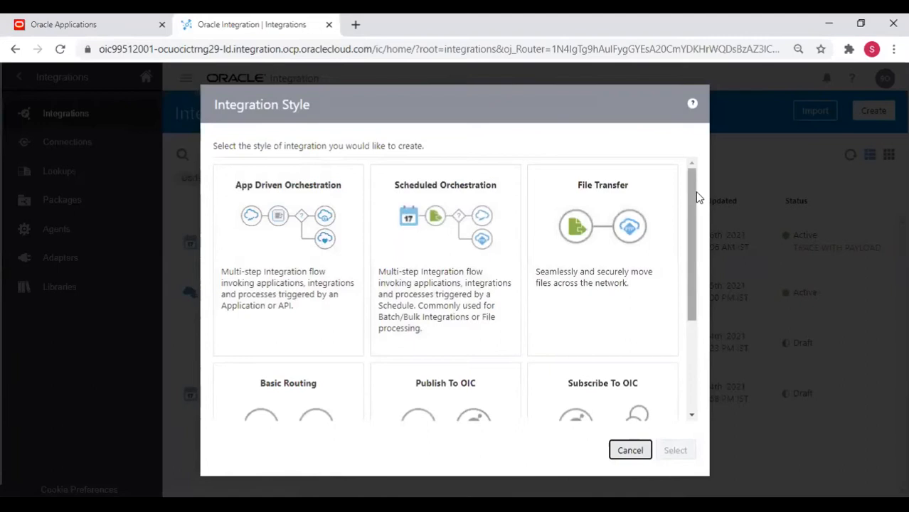
pyautogui.moveTo(690, 178); pyautogui.dragTo(706, 309)
pyautogui.click(692, 203)
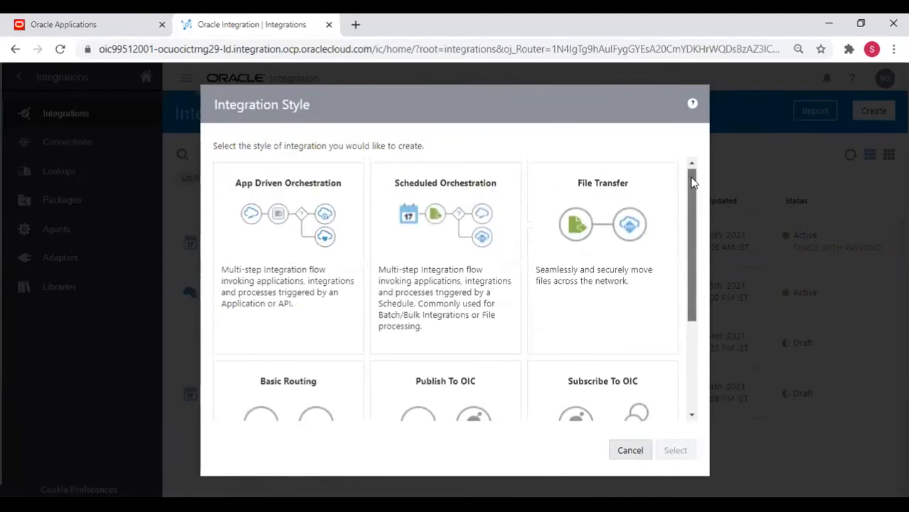
pyautogui.moveTo(694, 183); pyautogui.dragTo(692, 142)
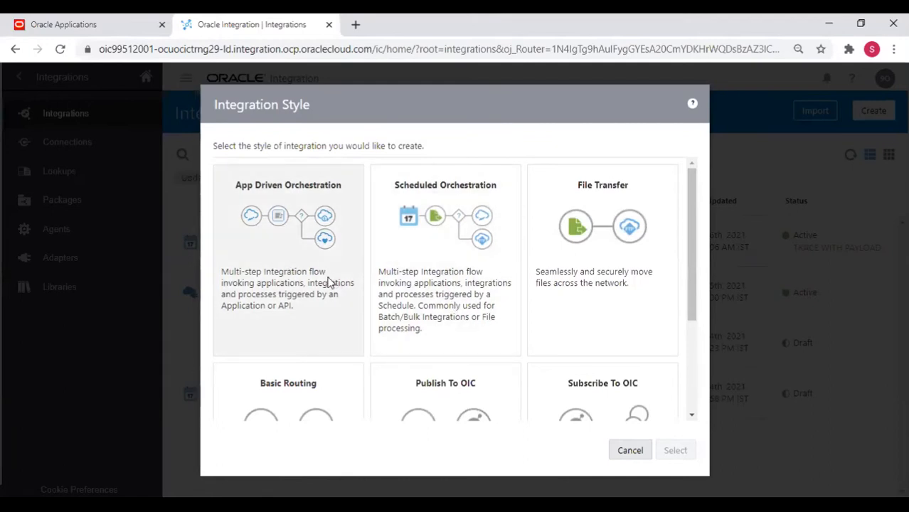
pyautogui.click(450, 300)
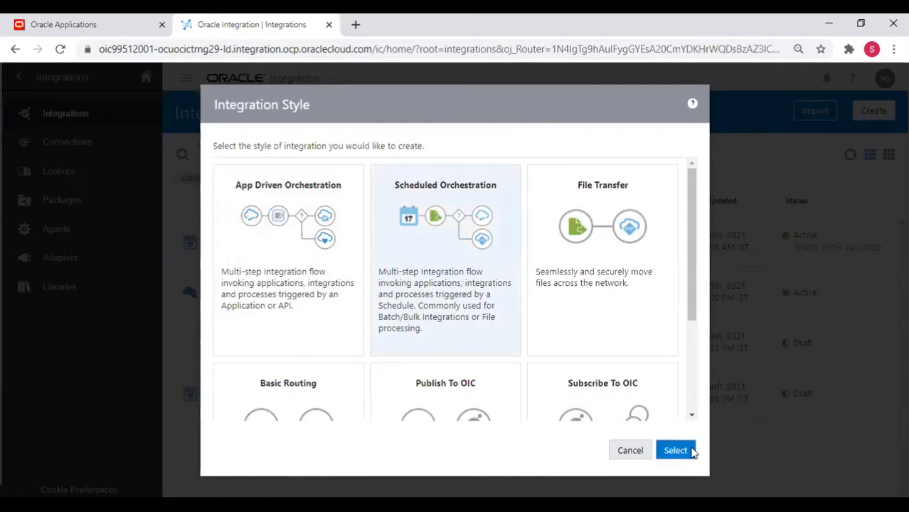
pyautogui.click(676, 451)
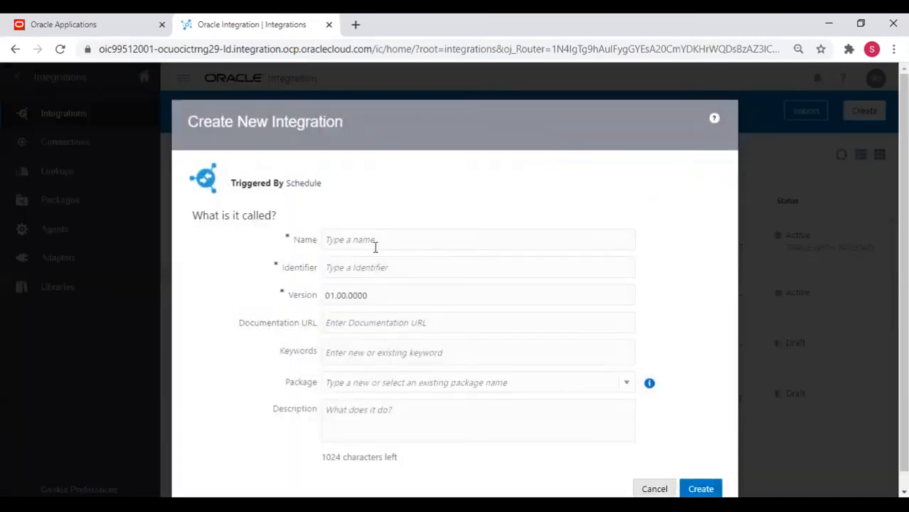
# Name the integration testWorkerDemo with identifier TESTWORKERDEMO and create it.
pyautogui.click(349, 239)
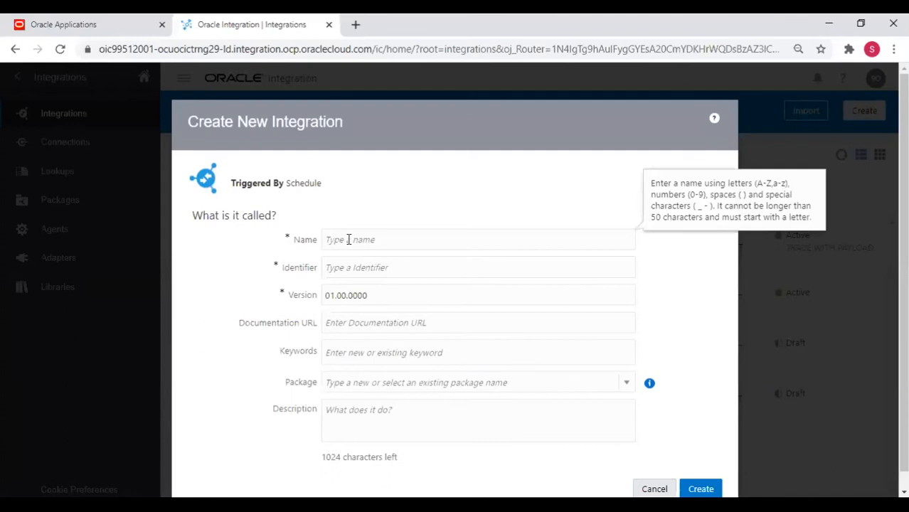
pyautogui.write('testWorkerDemp')
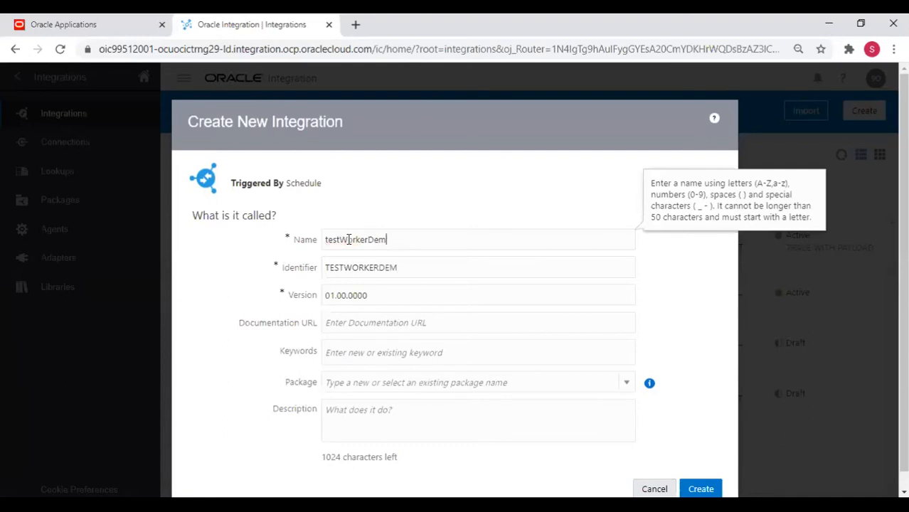
pyautogui.press('Tab')
pyautogui.hotkey('shift', 'Tab')
pyautogui.press('Right')
pyautogui.press('BackSpace')
pyautogui.write('o')
pyautogui.press('Tab')
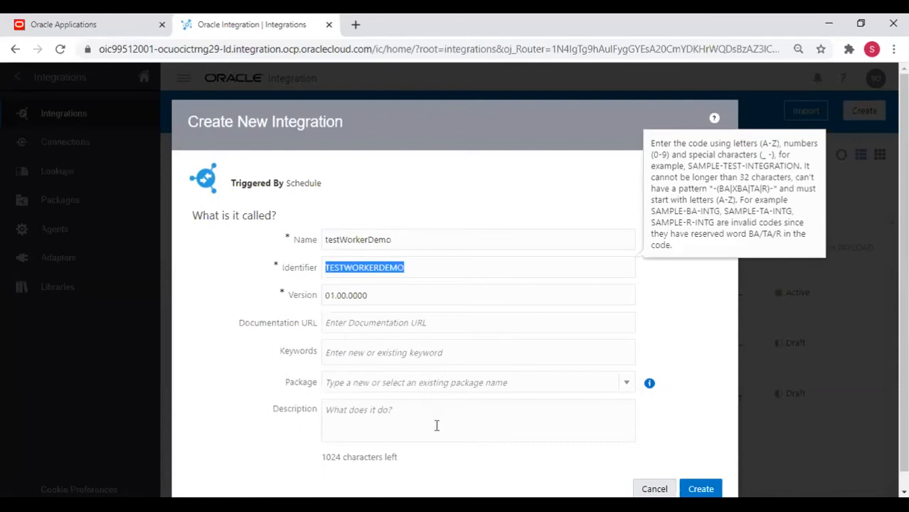
pyautogui.scroll(-1, 436, 425)
pyautogui.click(701, 472)
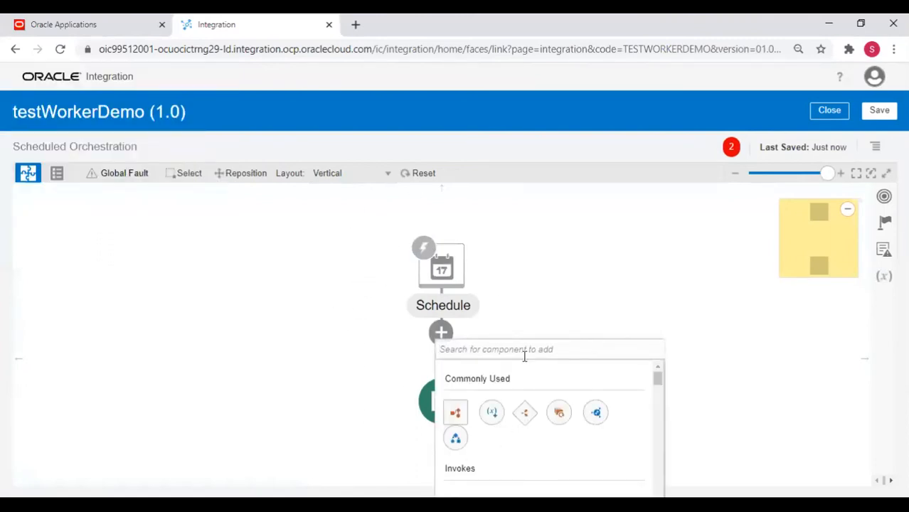
# Add the testFTPDemo connection as an invoke after the Schedule trigger.
pyautogui.click(438, 328)
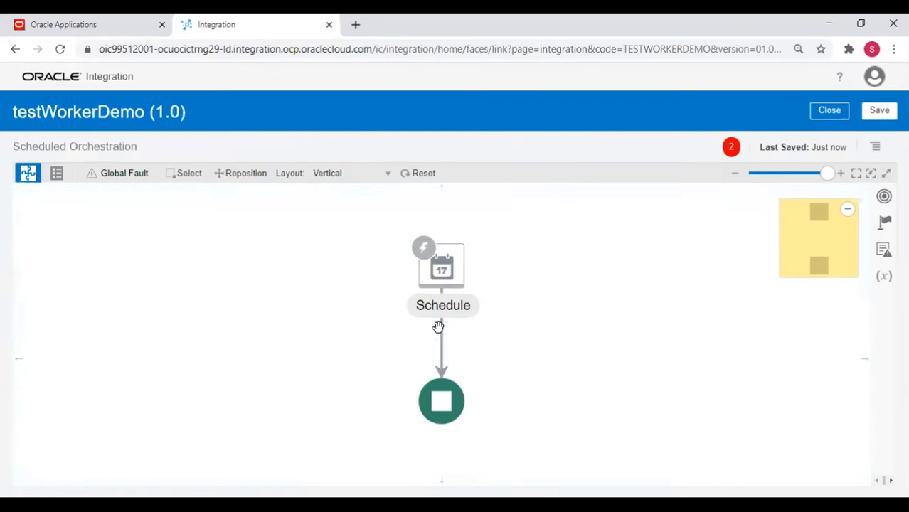
pyautogui.click(442, 256)
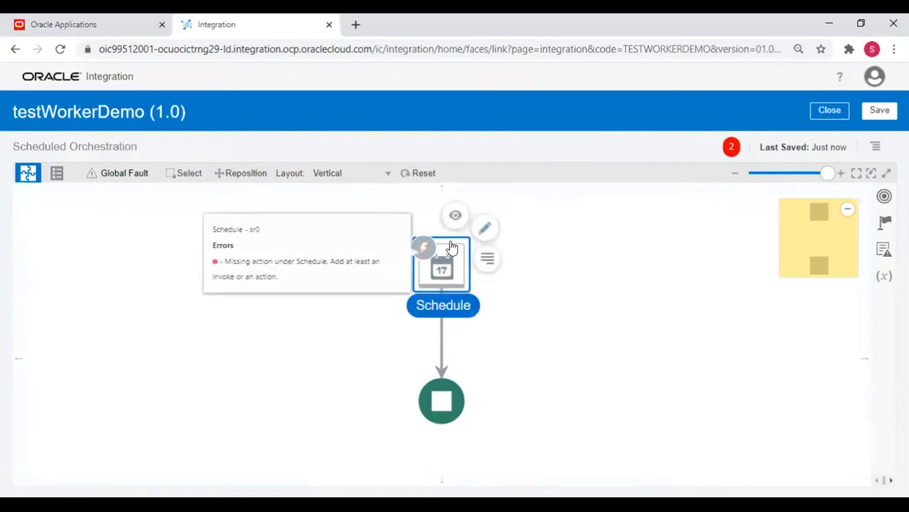
pyautogui.click(410, 322)
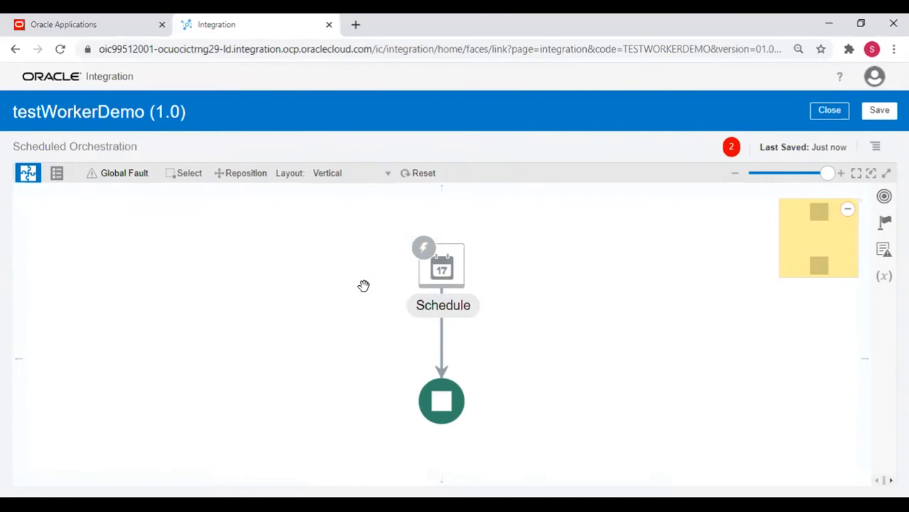
pyautogui.moveTo(440, 332)
pyautogui.click(441, 266)
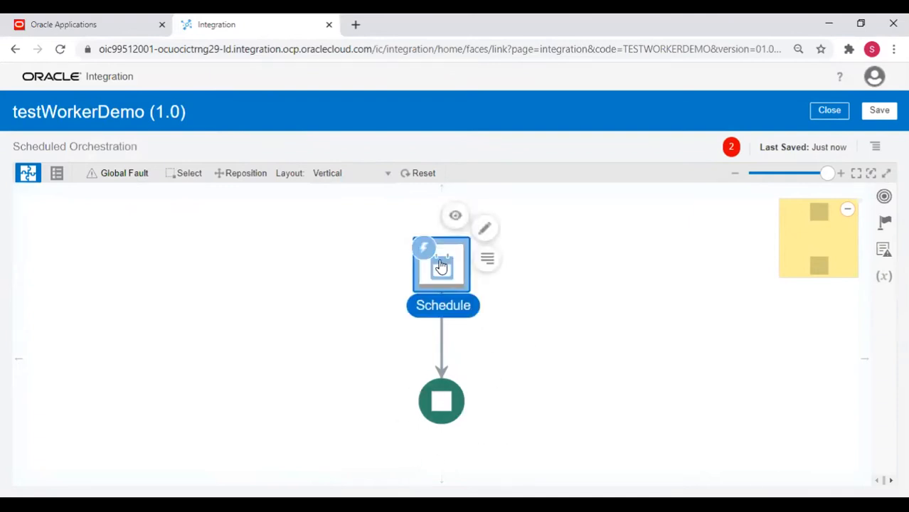
pyautogui.click(483, 347)
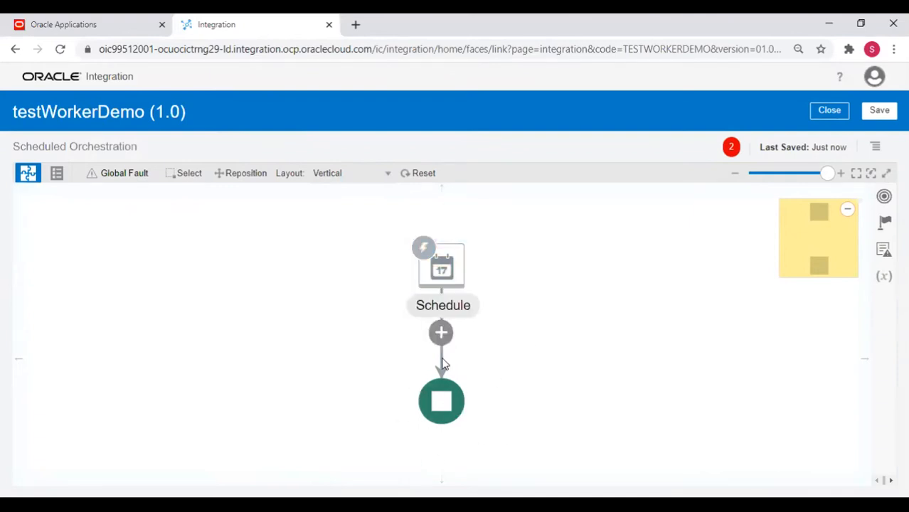
pyautogui.click(442, 333)
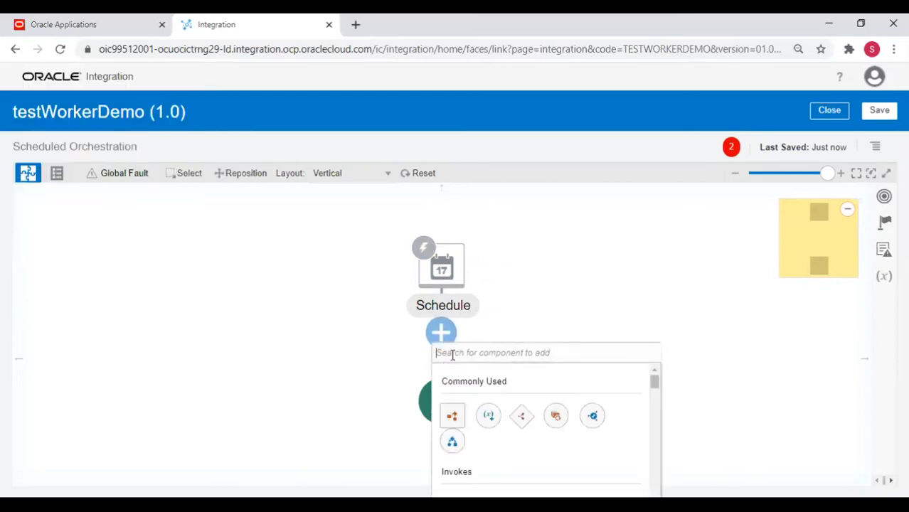
pyautogui.scroll(-2, 484, 404)
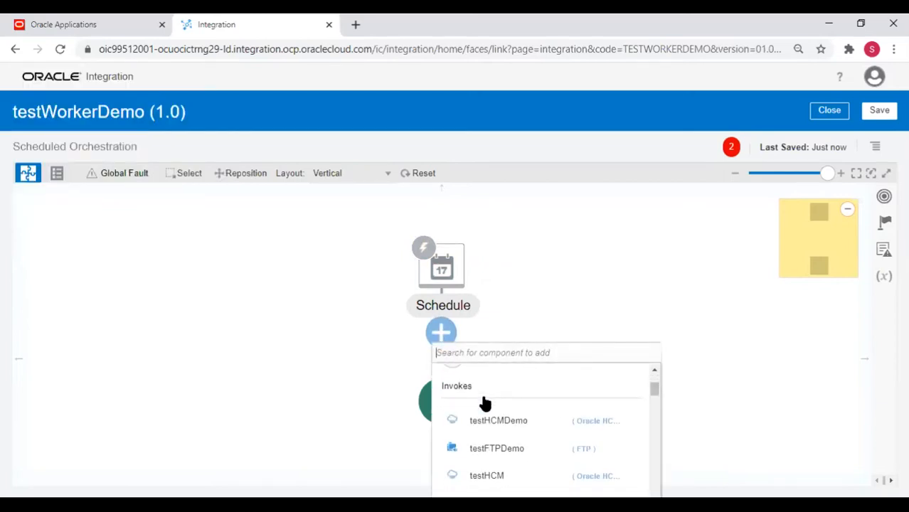
pyautogui.click(486, 450)
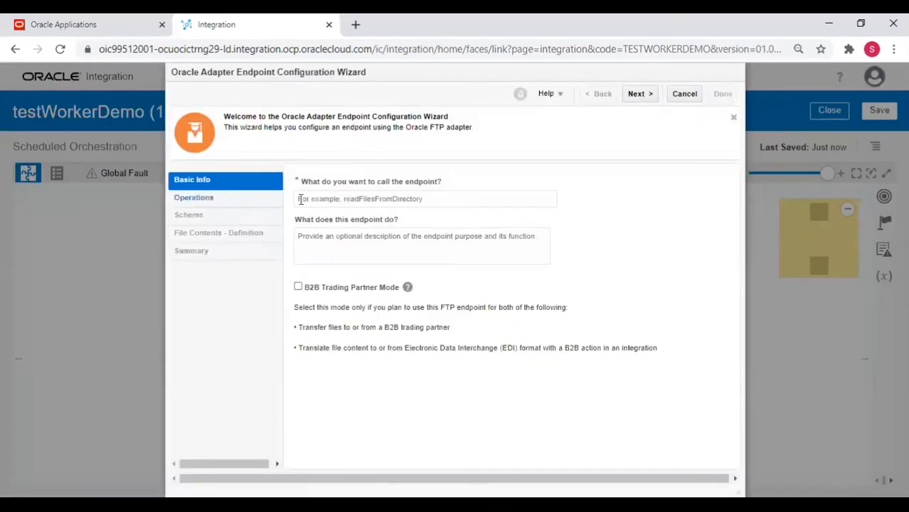
# Name the FTP endpoint readFile and continue to the operation settings.
pyautogui.click(339, 200)
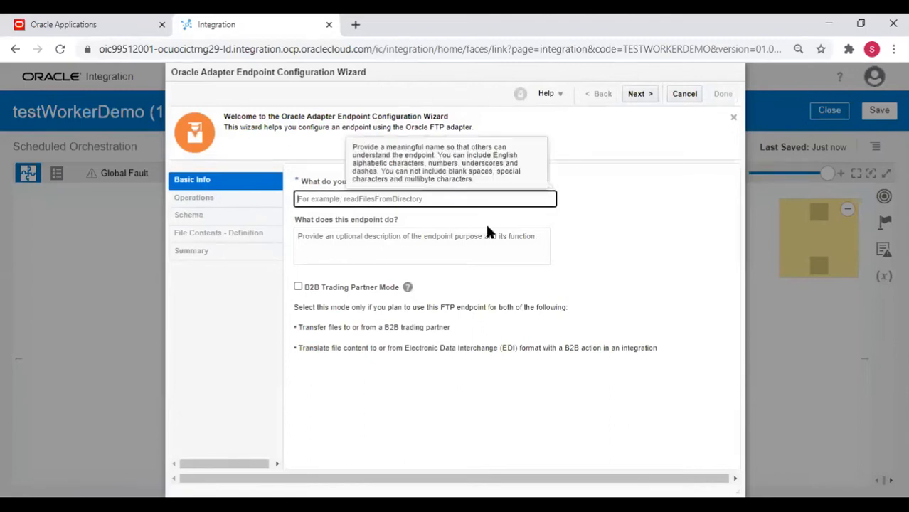
pyautogui.write('readFile')
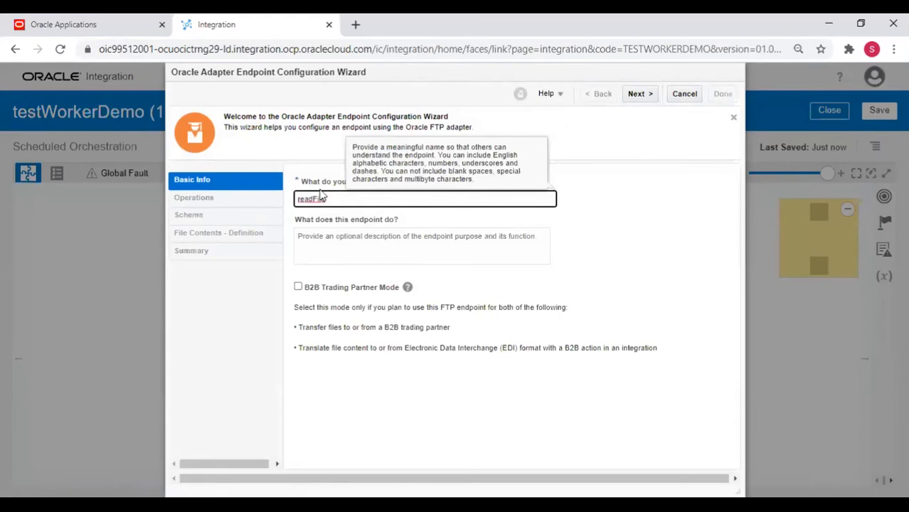
pyautogui.click(640, 93)
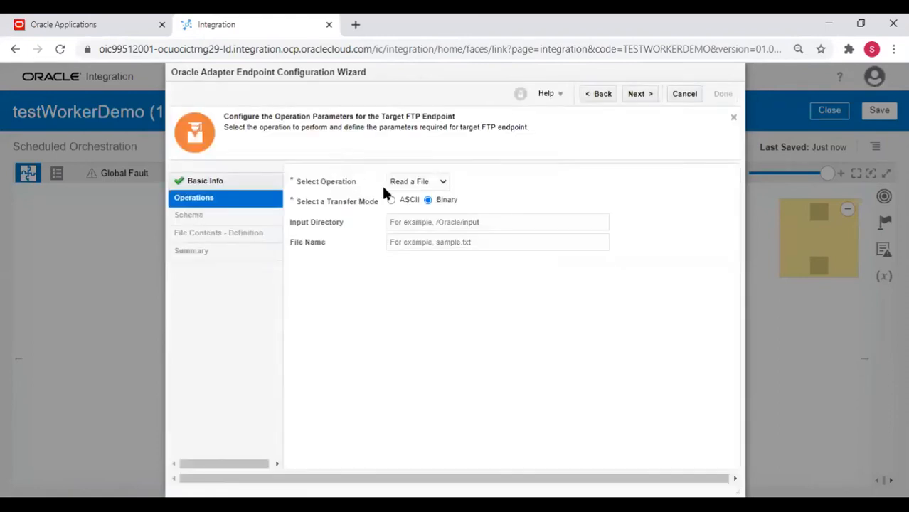
# Keep Read a File in Binary mode and switch to the WinSCP login window.
pyautogui.click(420, 187)
pyautogui.click(418, 184)
pyautogui.click(412, 222)
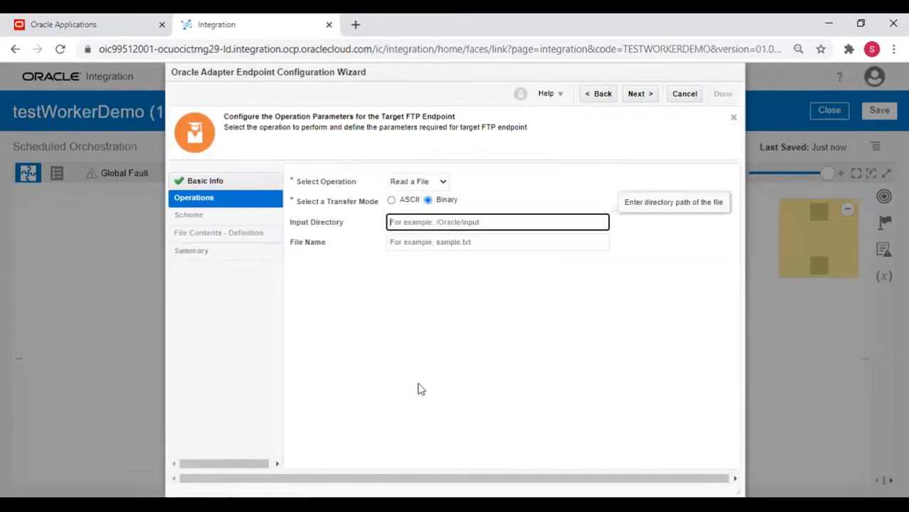
pyautogui.hotkey('alt', 'Tab')
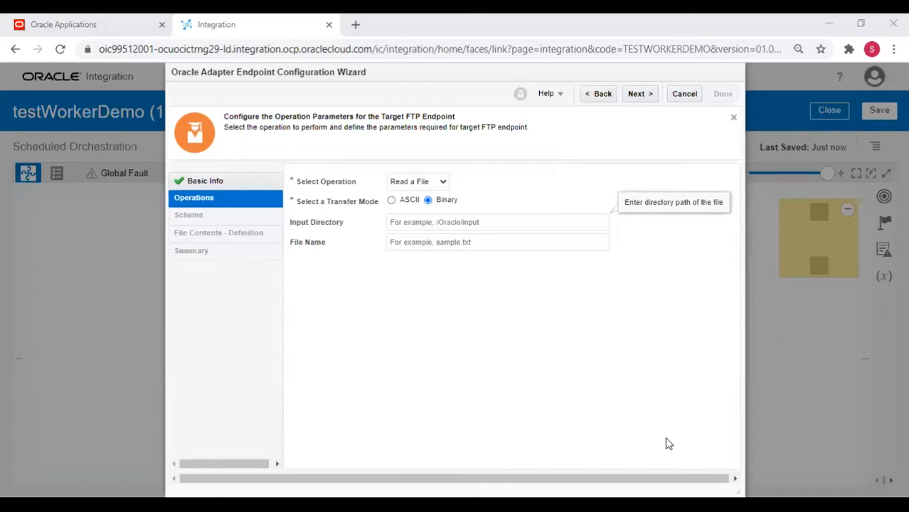
pyautogui.click(508, 228)
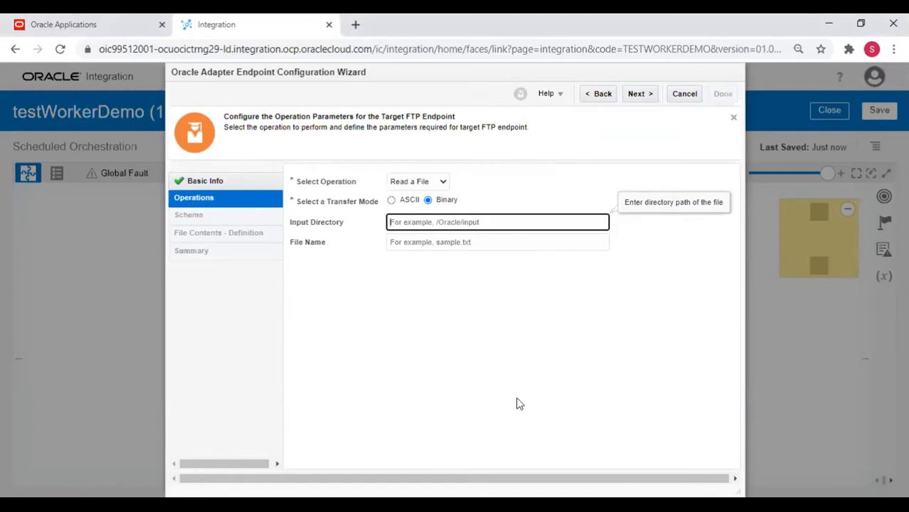
pyautogui.hotkey('alt', 'Tab')
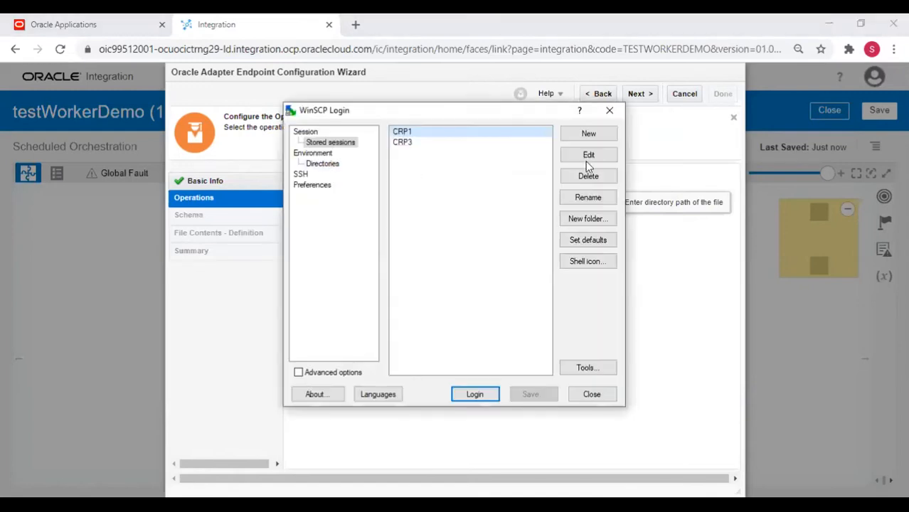
# Start a new WinSCP session with host name 150.136.69.80.
pyautogui.click(589, 135)
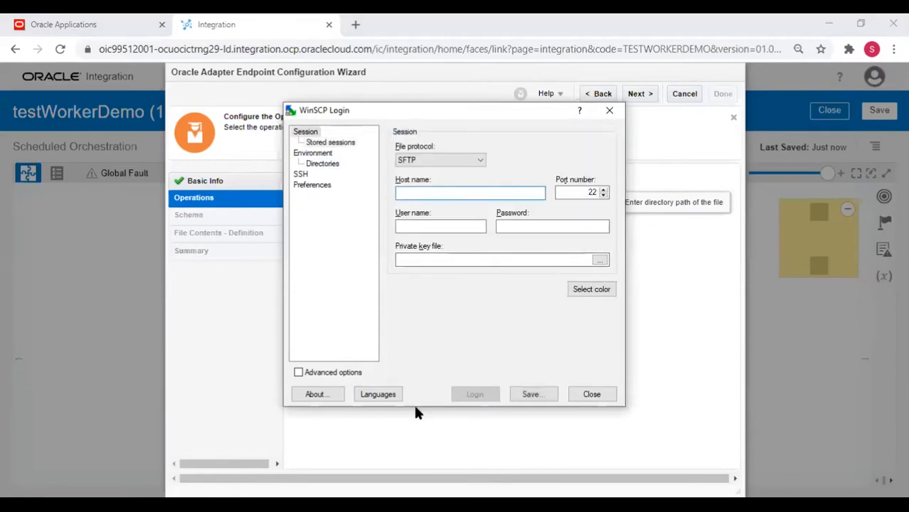
pyautogui.hotkey('alt', 'Tab')
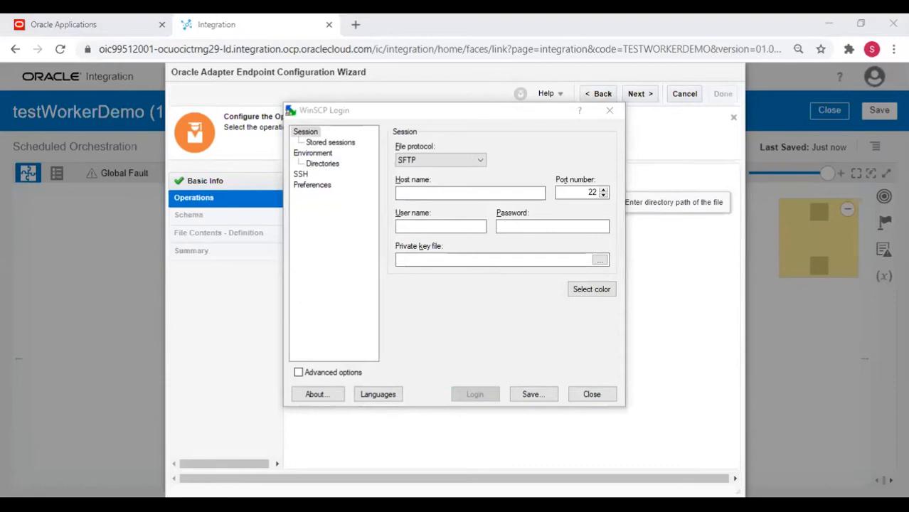
pyautogui.hotkey('alt', 'Tab')
pyautogui.write('150.136.69.80')
pyautogui.press('Tab')
pyautogui.press('Tab')
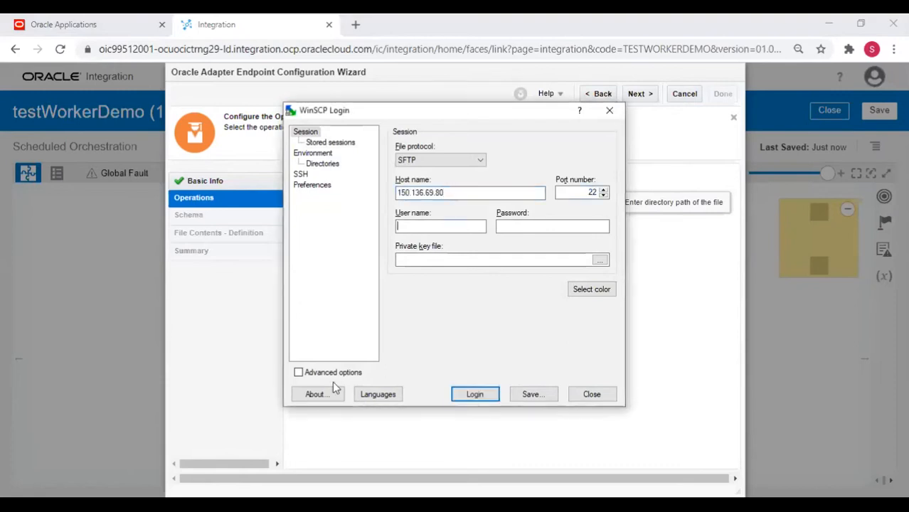
# Enter the account user name and password and log in to the SFTP server.
pyautogui.hotkey('alt', 'Tab')
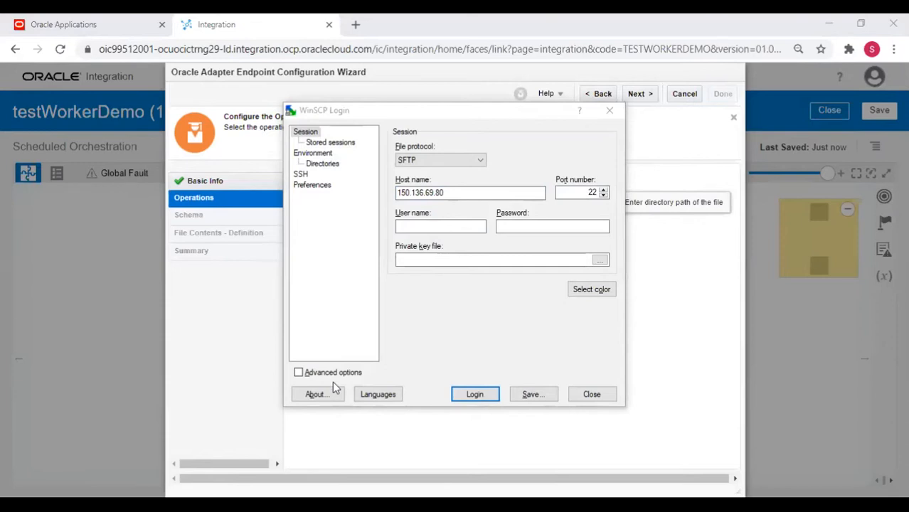
pyautogui.hotkey('alt', 'Tab')
pyautogui.hotkey('ctrl', 'v')
pyautogui.press('Tab')
pyautogui.hotkey('alt', 'Tab')
pyautogui.hotkey('alt', 'Tab')
pyautogui.hotkey('ctrl', 'v')
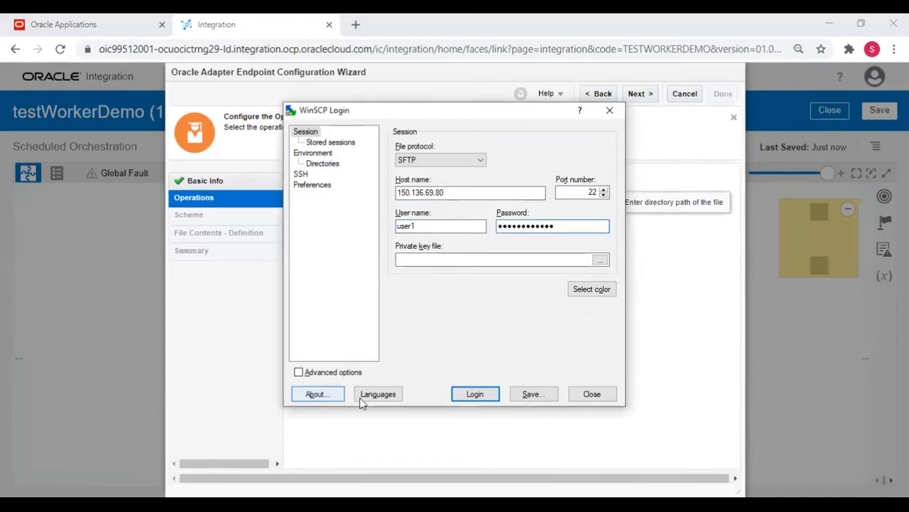
pyautogui.click(476, 394)
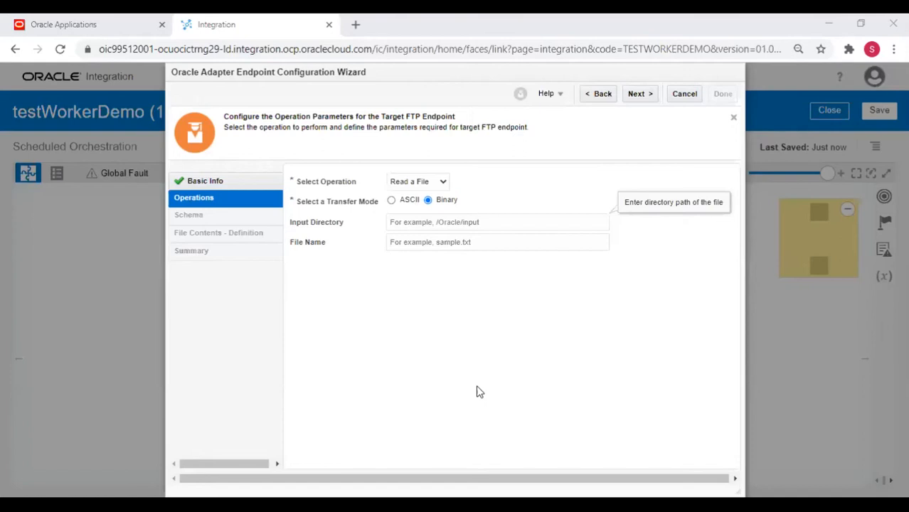
pyautogui.click(580, 226)
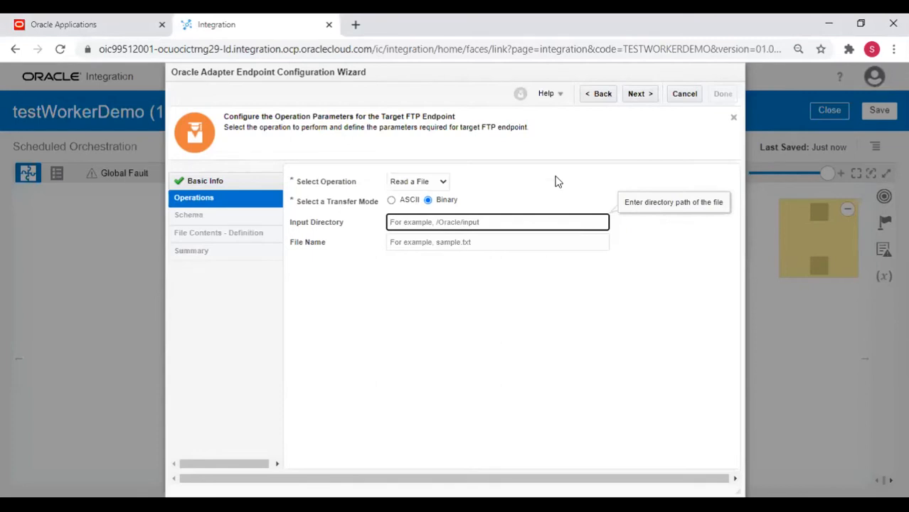
pyautogui.hotkey('alt', 'Tab')
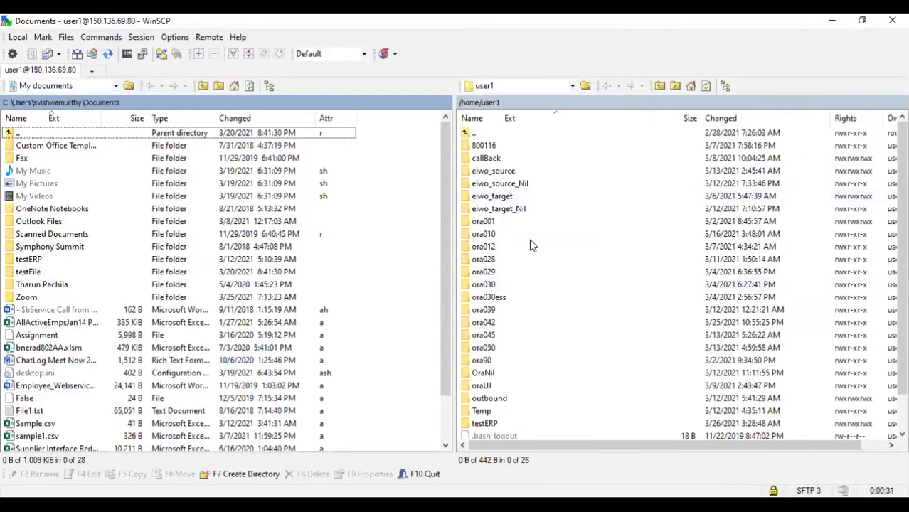
# Open the remote testERP folder and drag Worker.zip onto the local Scanned Documents folder.
pyautogui.scroll(-1, 532, 246)
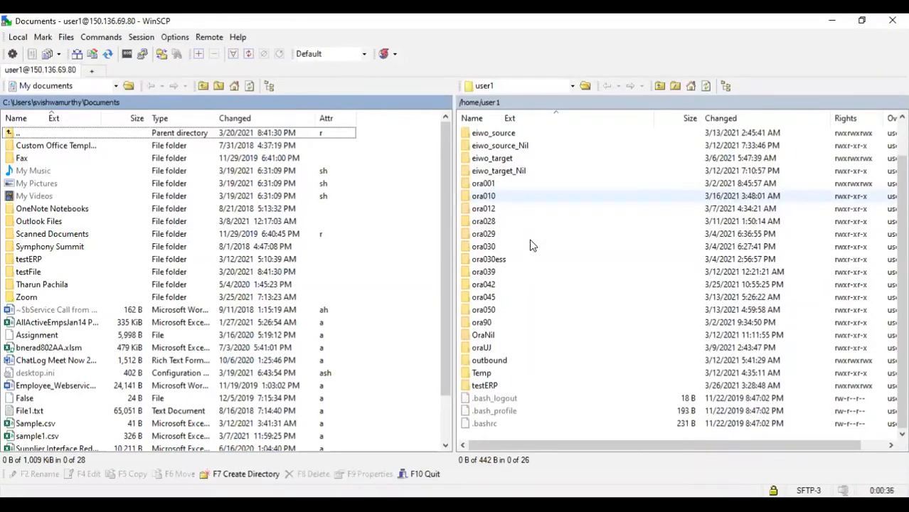
pyautogui.scroll(1, 532, 246)
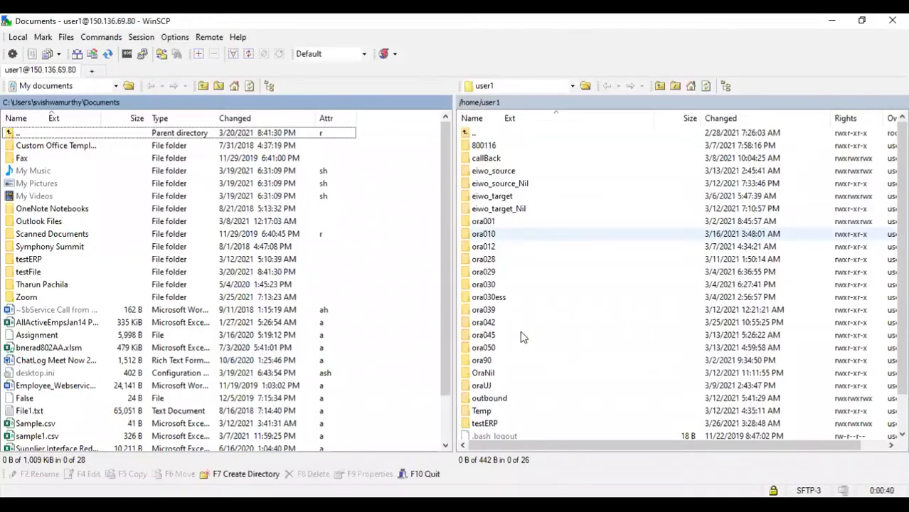
pyautogui.scroll(-1, 488, 386)
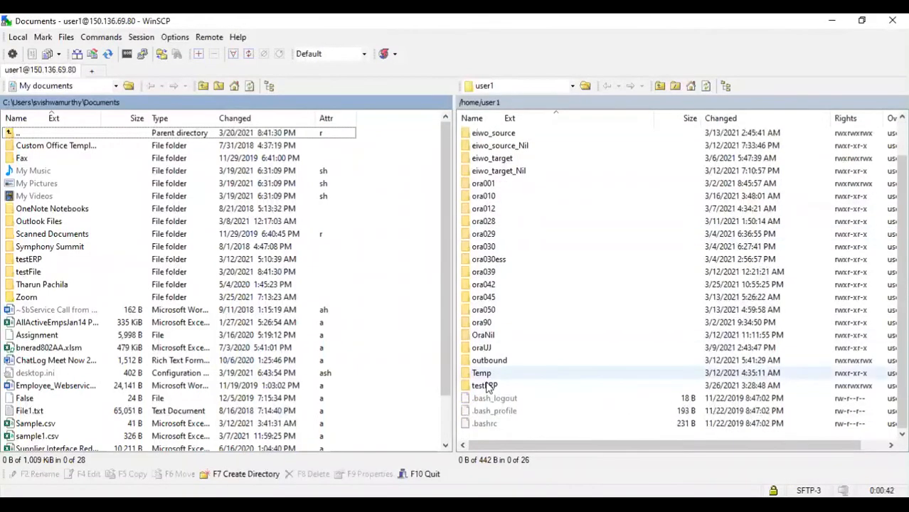
pyautogui.doubleClick(488, 387)
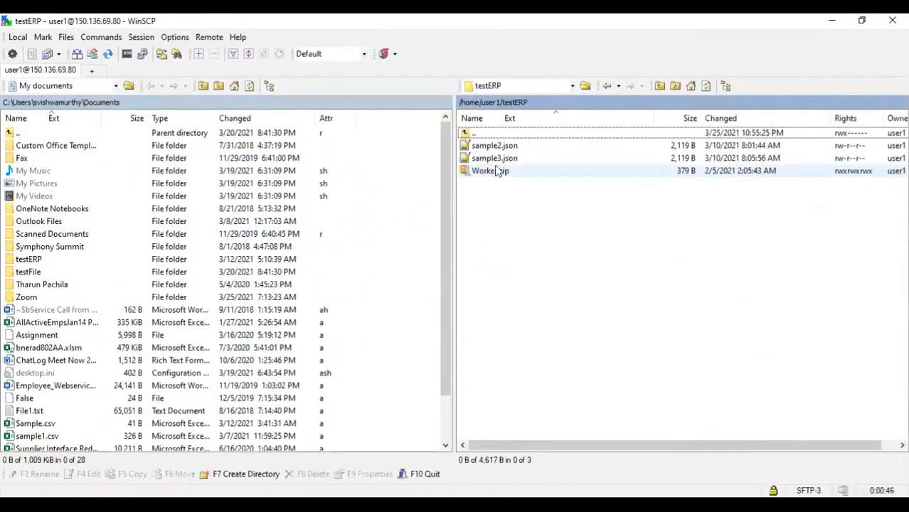
pyautogui.click(498, 172)
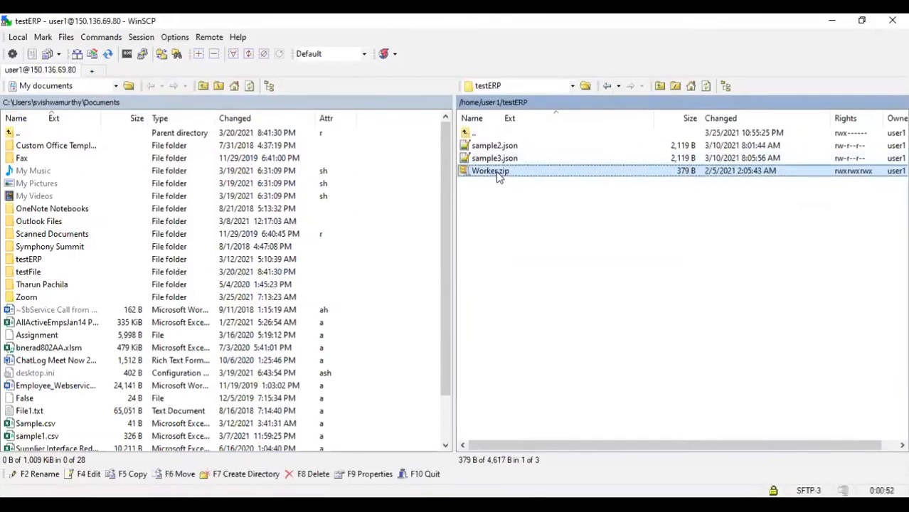
pyautogui.moveTo(497, 173); pyautogui.dragTo(467, 323)
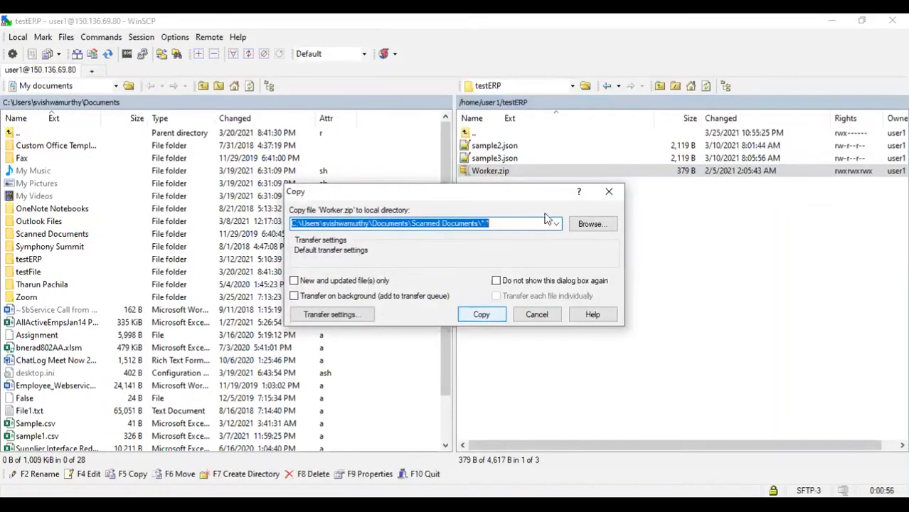
# Cancel the copy of Worker.zip into Scanned Documents.
pyautogui.press('Return')
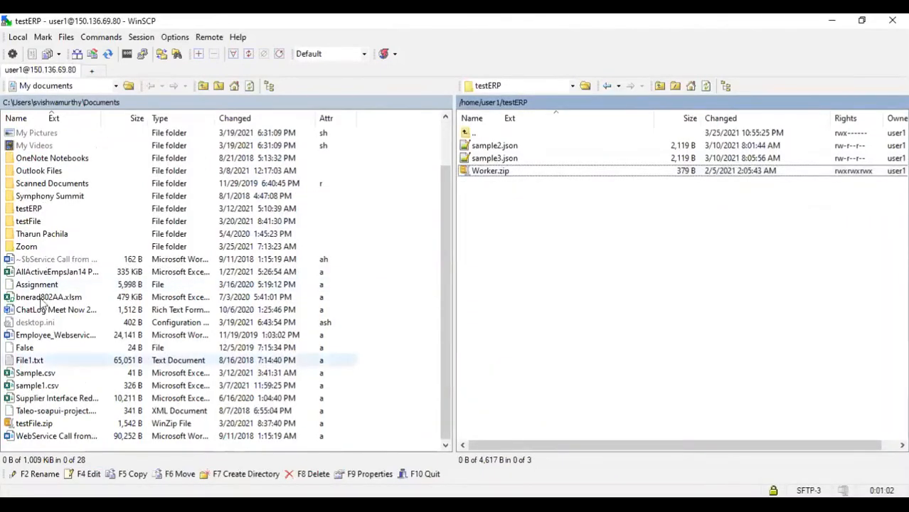
pyautogui.scroll(2, 40, 303)
pyautogui.scroll(-2, 40, 302)
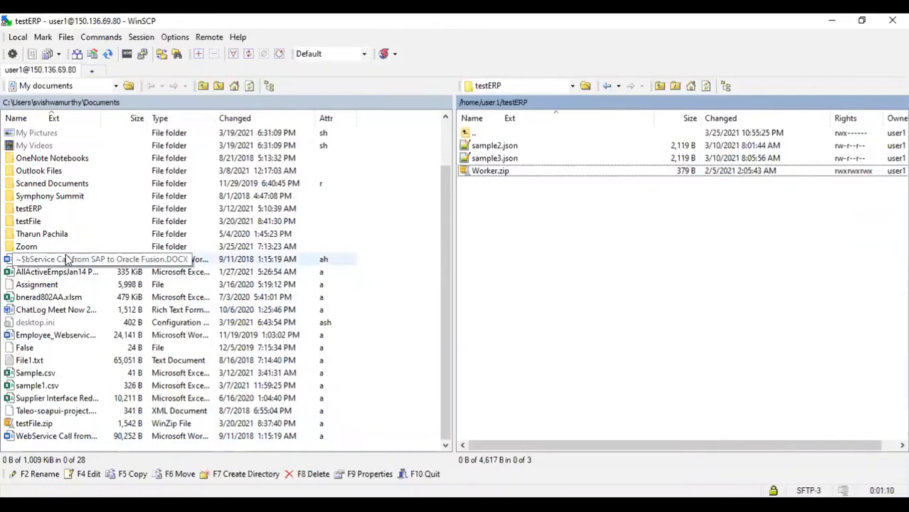
pyautogui.scroll(2, 67, 261)
# Download Worker.zip into the local Documents folder and select it there.
pyautogui.moveTo(479, 175); pyautogui.dragTo(409, 356)
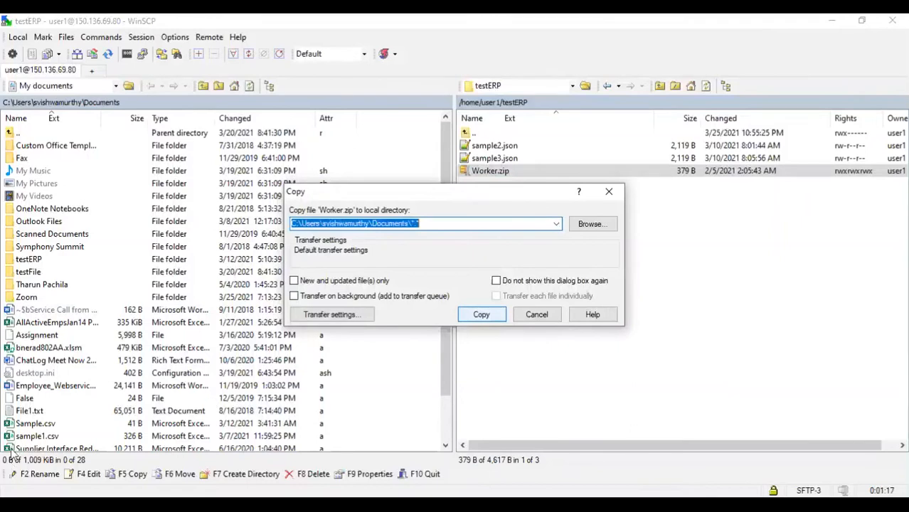
pyautogui.press('Return')
pyautogui.click(152, 106)
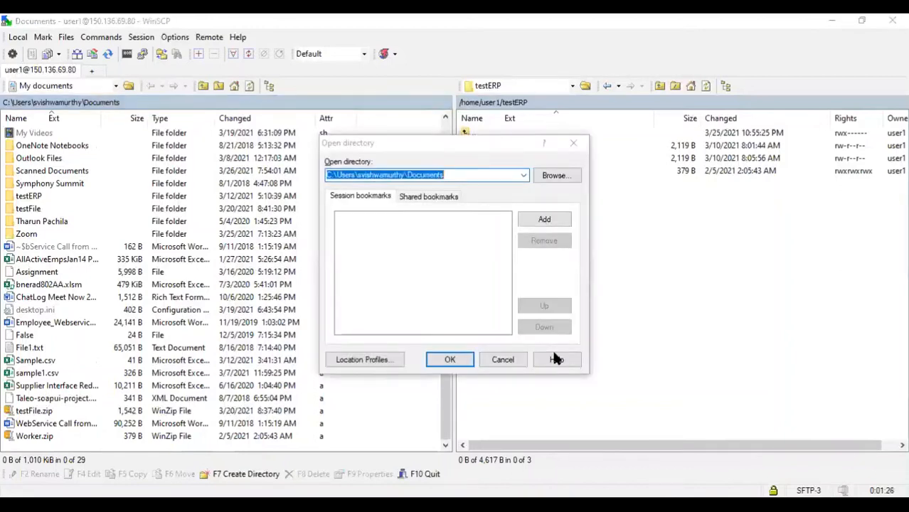
pyautogui.click(501, 359)
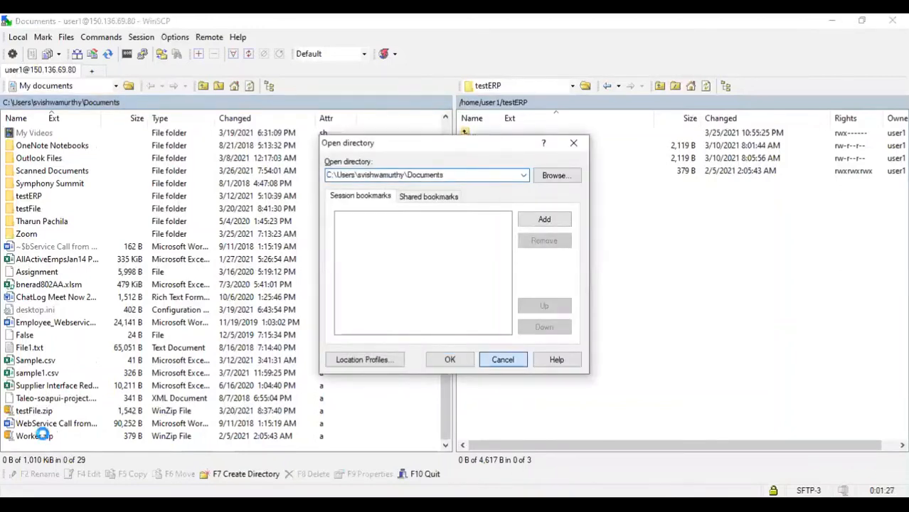
pyautogui.click(44, 437)
# Unzip Worker.zip with WinZip into a new Worker folder and refresh the local listing.
pyautogui.rightClick(44, 436)
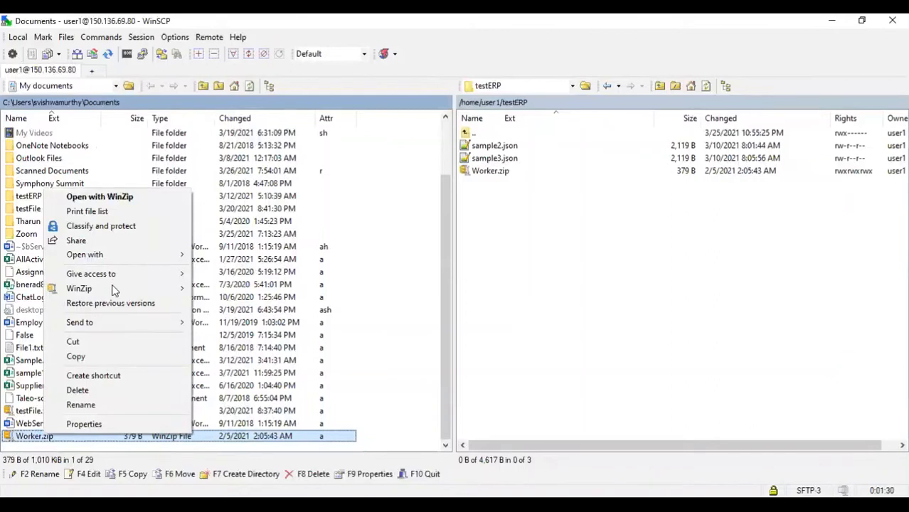
pyautogui.moveTo(114, 288)
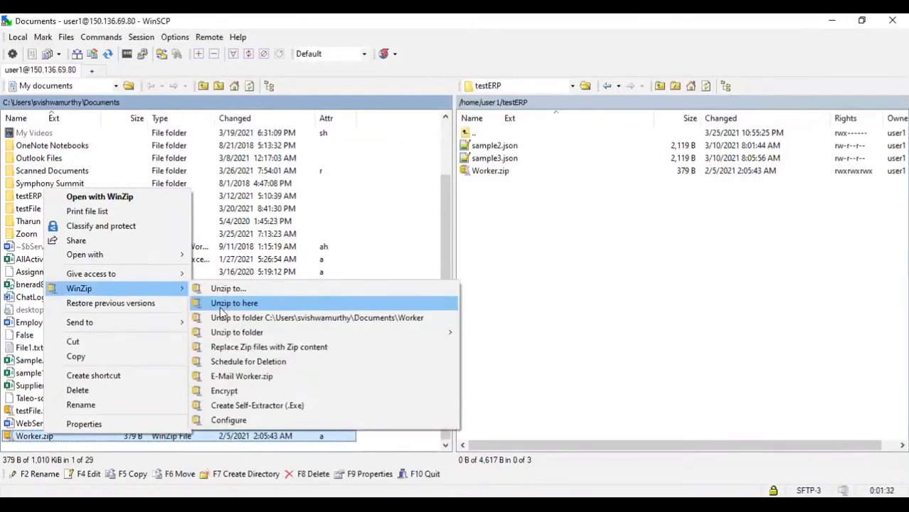
pyautogui.click(223, 318)
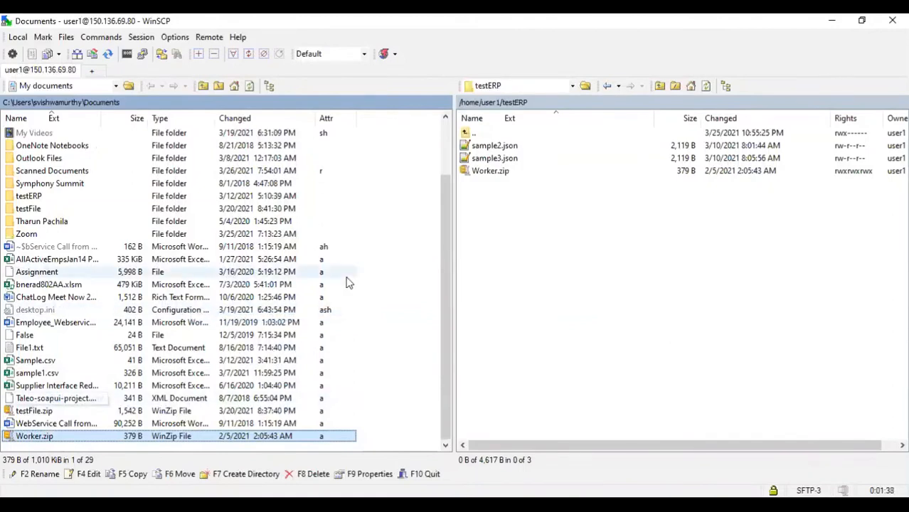
pyautogui.hotkey('alt', 'Tab')
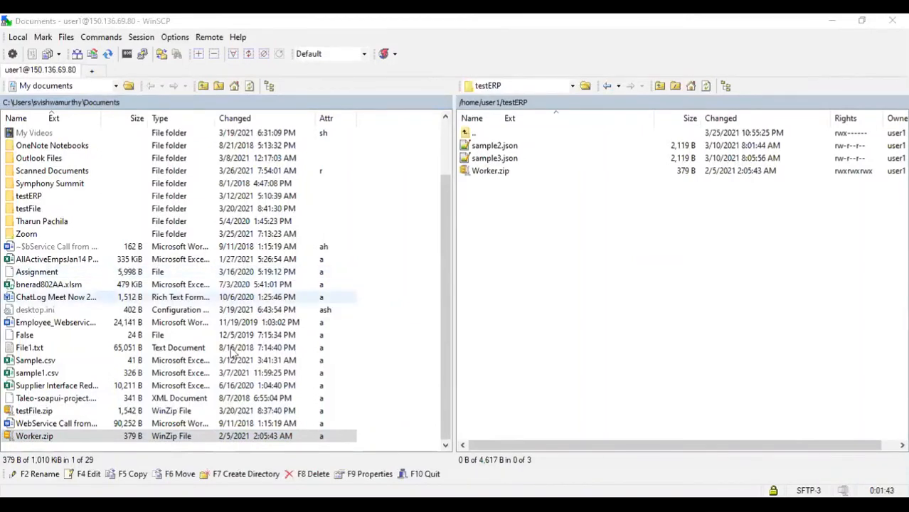
pyautogui.hotkey('alt', 'Tab')
pyautogui.scroll(1, 85, 166)
pyautogui.click(28, 271)
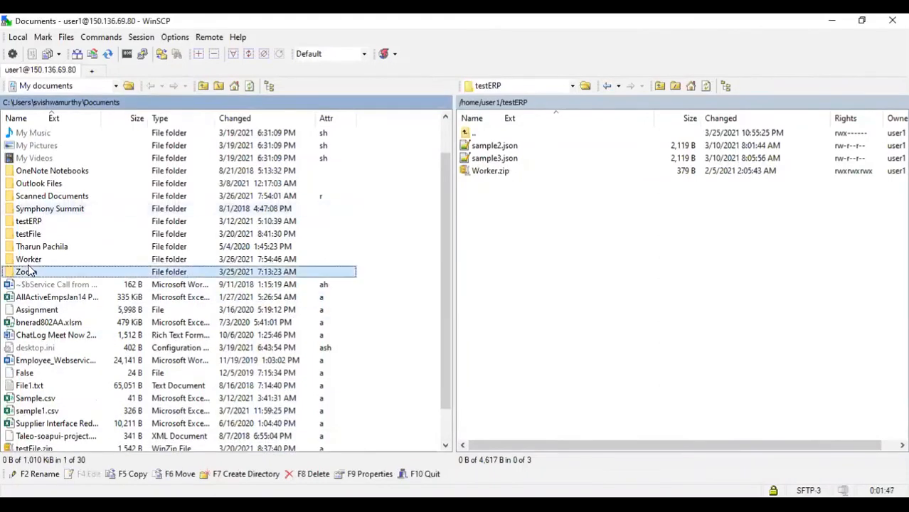
# Open Worker.dat in the editor, review its METADATA and MERGE rows, then close it.
pyautogui.doubleClick(50, 151)
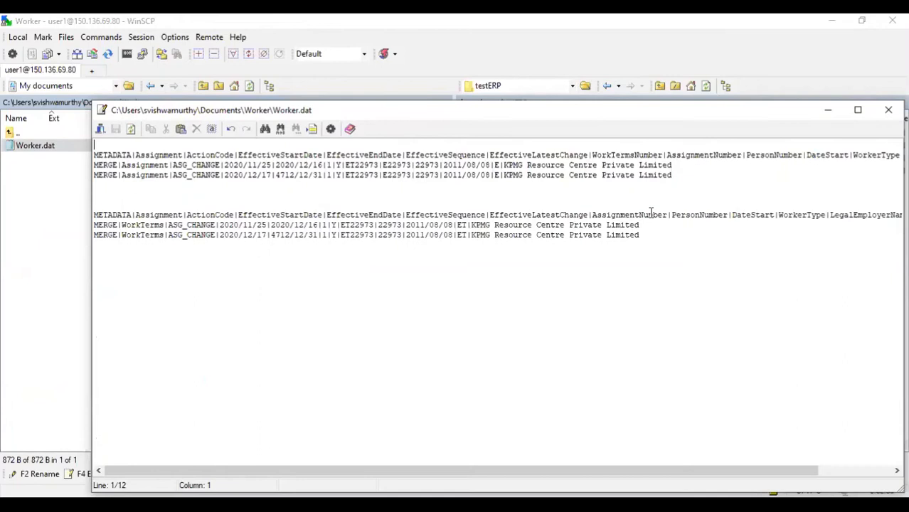
pyautogui.hotkey('shift', 'Down')
pyautogui.hotkey('shift', 'Down')
pyautogui.hotkey('shift', 'Down')
pyautogui.hotkey('shift', 'Down')
pyautogui.hotkey('shift', 'Down')
pyautogui.hotkey('ctrl', 'shift', 'End')
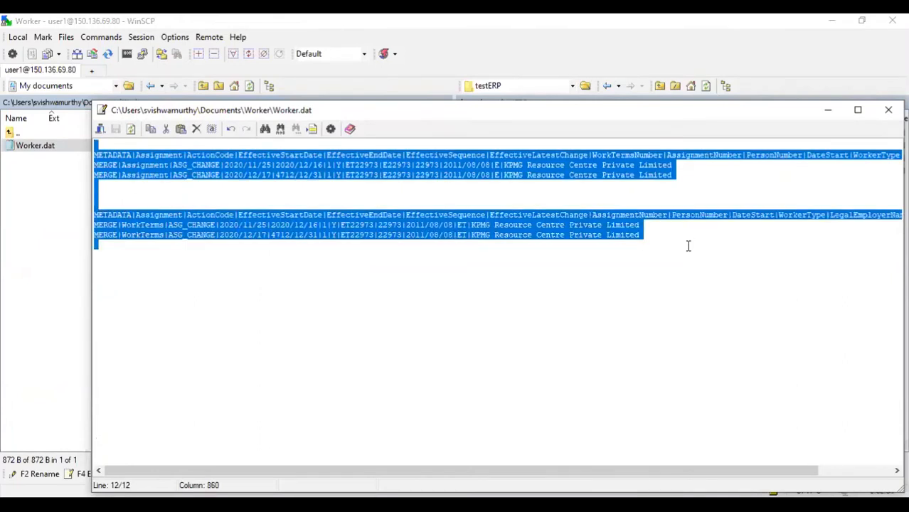
pyautogui.click(683, 245)
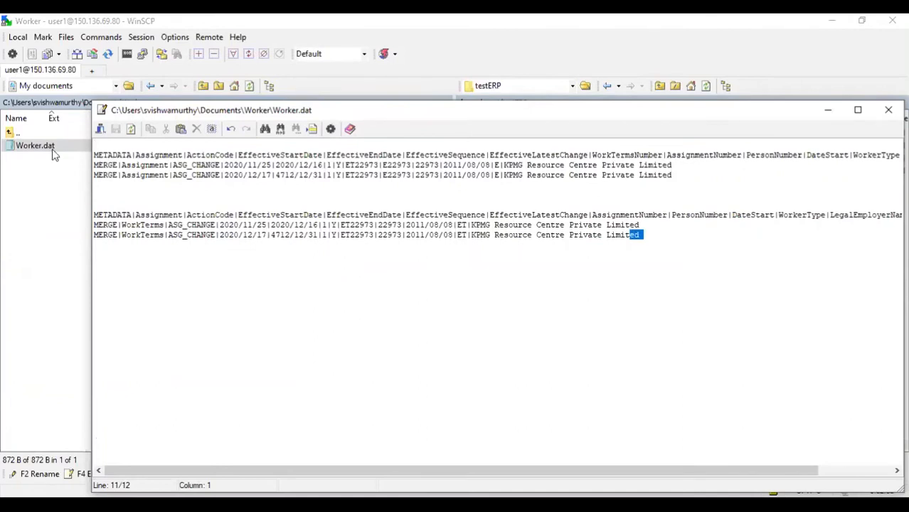
pyautogui.hotkey('ctrl', 'a')
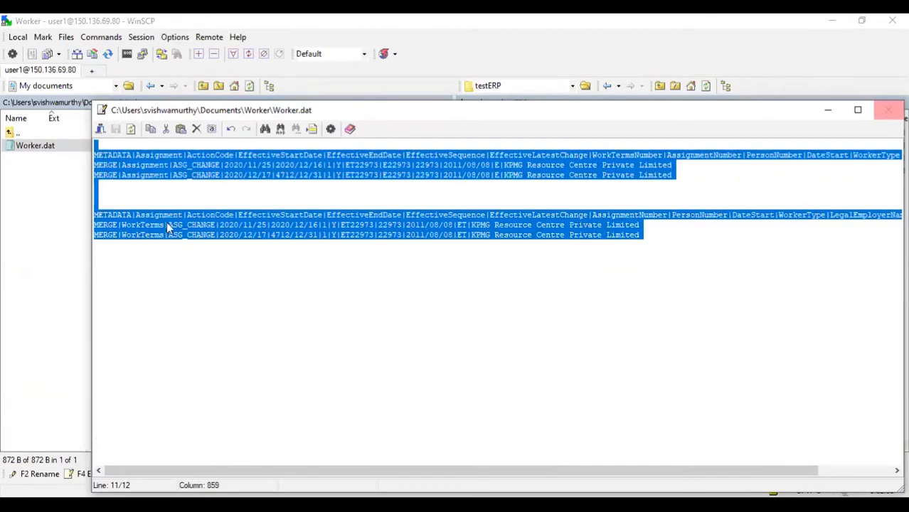
pyautogui.press('Escape')
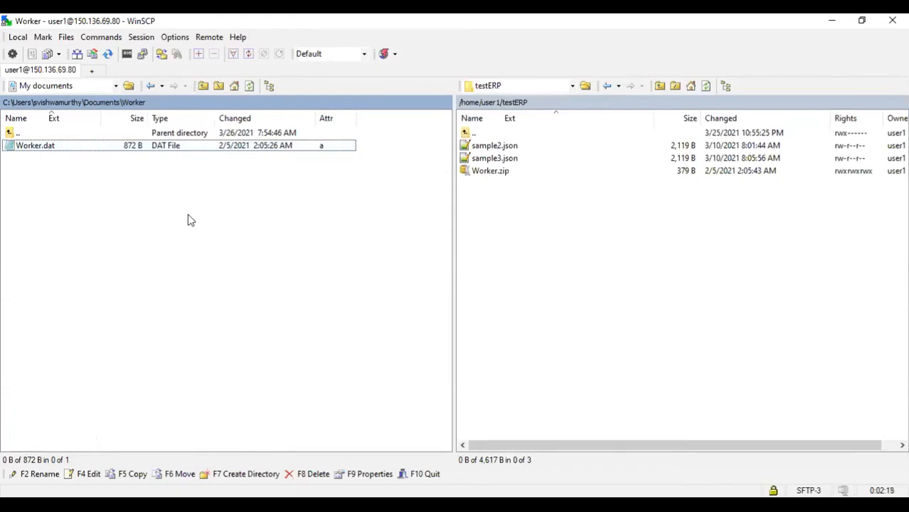
# Reopen Worker.dat for another look, then close it.
pyautogui.click(182, 152)
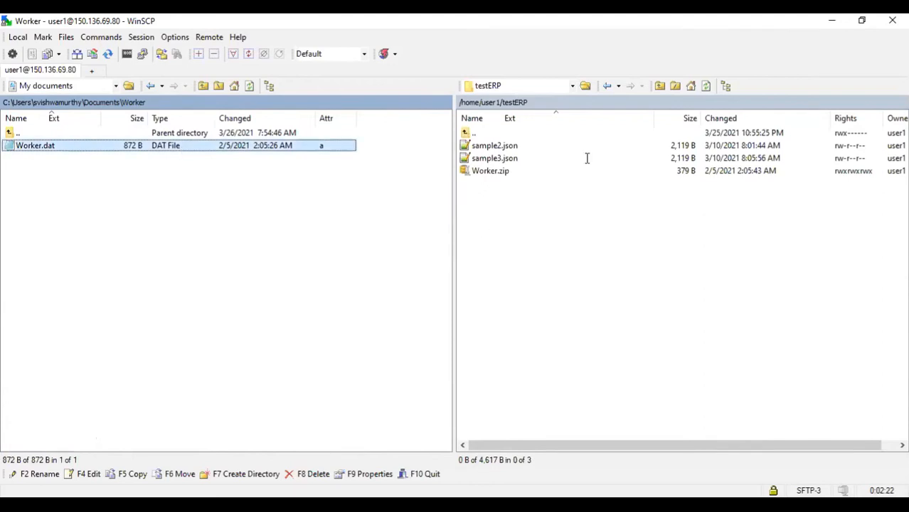
pyautogui.press('F4')
pyautogui.press('Escape')
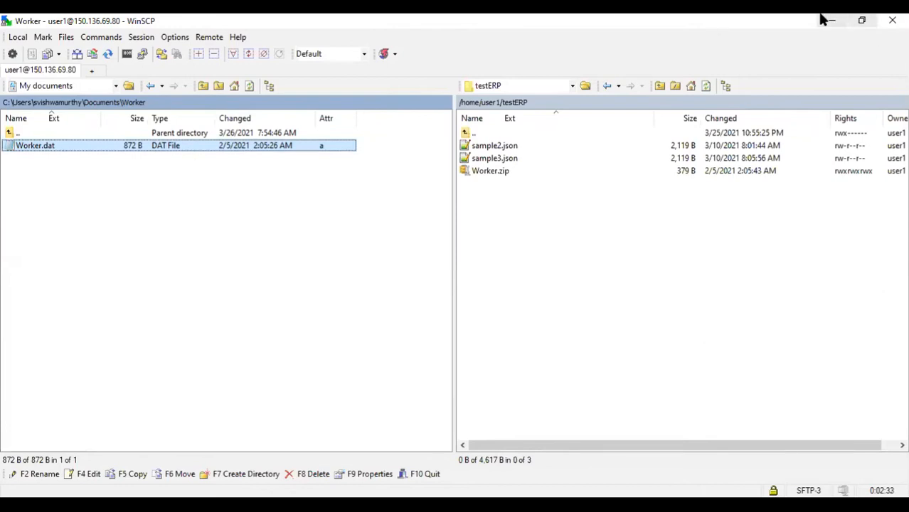
# Copy the remote path /home/user1/testERP and paste it into the Input Directory field.
pyautogui.click(541, 103)
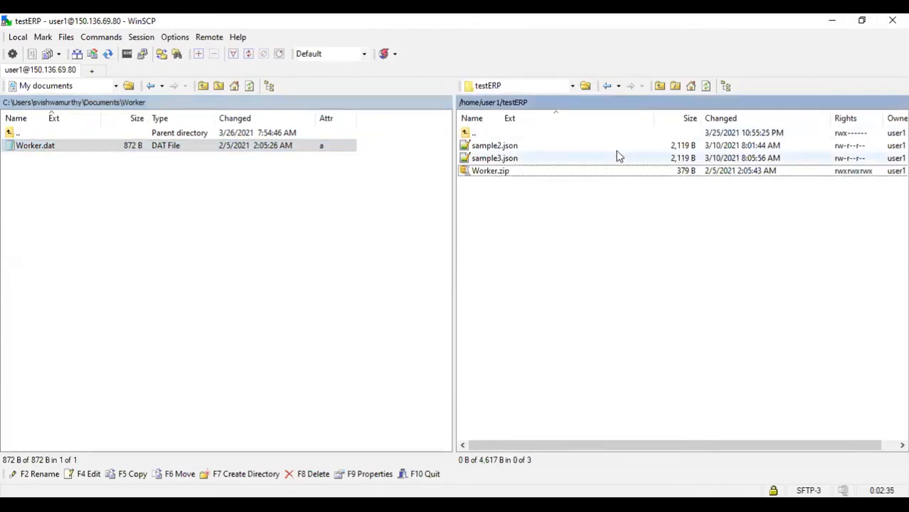
pyautogui.click(549, 106)
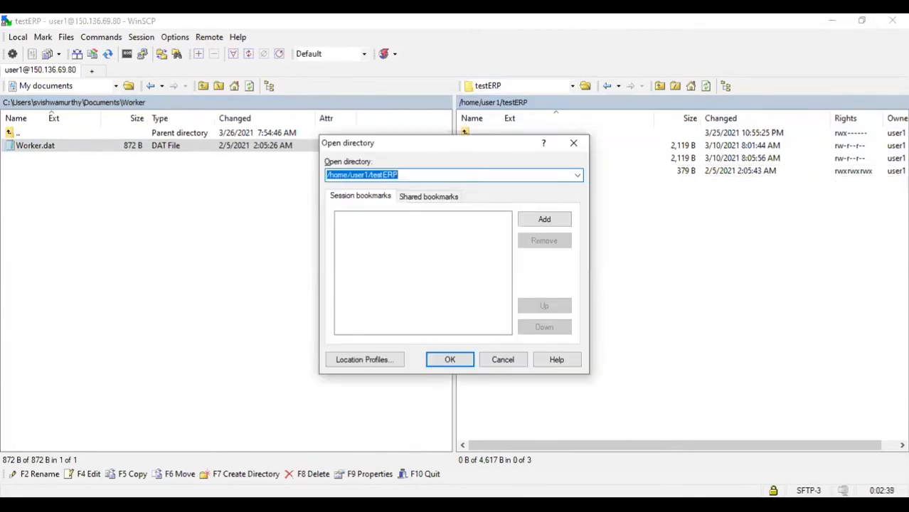
pyautogui.moveTo(409, 175); pyautogui.dragTo(241, 175)
pyautogui.hotkey('ctrl', 'c')
pyautogui.click(491, 506)
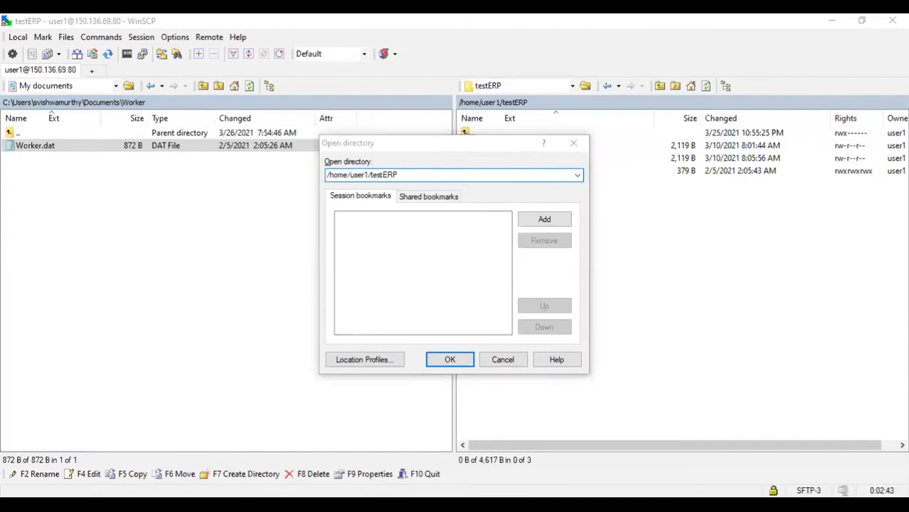
pyautogui.hotkey('ctrl', 'v')
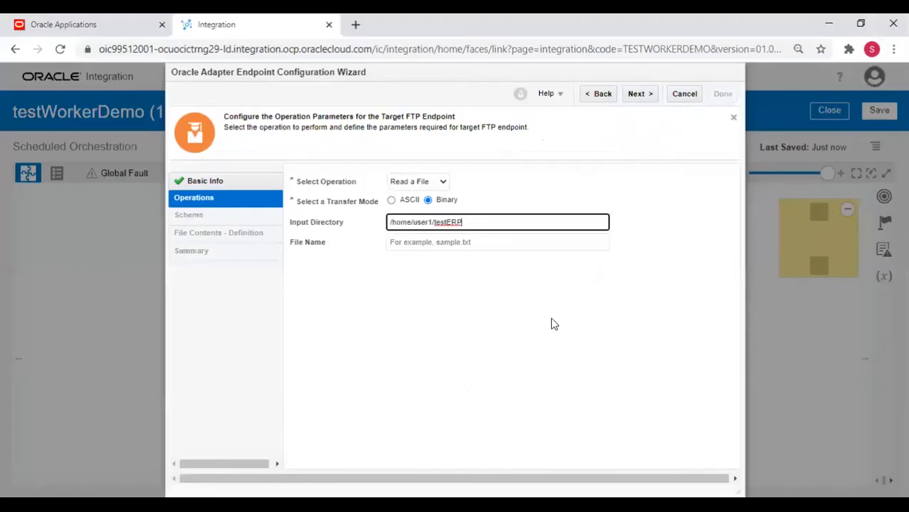
pyautogui.click(434, 241)
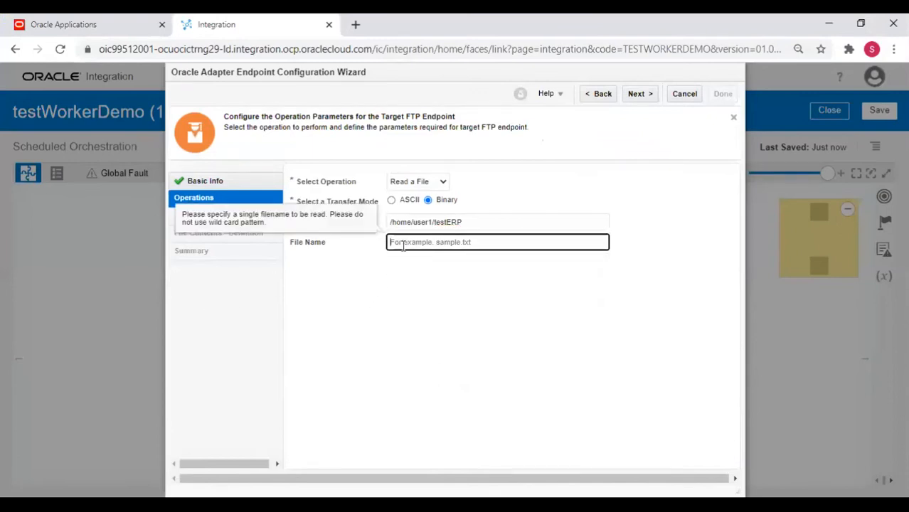
pyautogui.write('1')
pyautogui.press('BackSpace')
pyautogui.write('Worker')
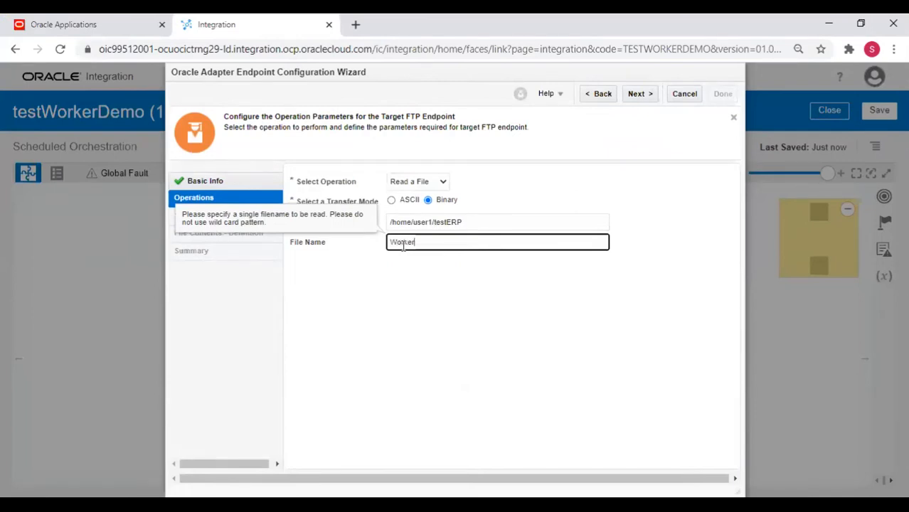
pyautogui.write('*')
pyautogui.press('BackSpace')
pyautogui.press('BackSpace')
pyautogui.press('BackSpace')
pyautogui.press('BackSpace')
pyautogui.press('BackSpace')
pyautogui.press('BackSpace')
pyautogui.press('BackSpace')
pyautogui.write('Wo')
pyautogui.press('BackSpace')
pyautogui.press('BackSpace')
pyautogui.hotkey('alt', 'Tab')
# Copy the remote file name Worker.zip and paste it into the File Name field.
pyautogui.click(506, 360)
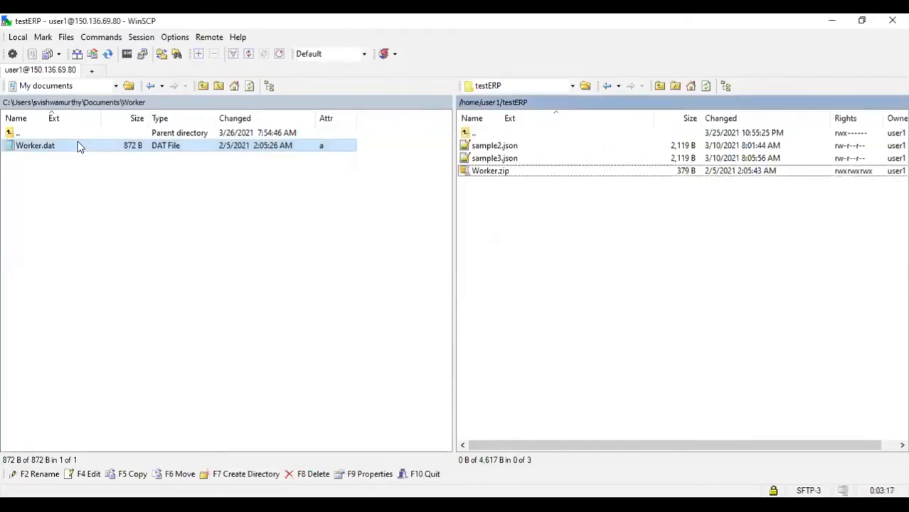
pyautogui.click(104, 104)
pyautogui.scroll(-2, 80, 333)
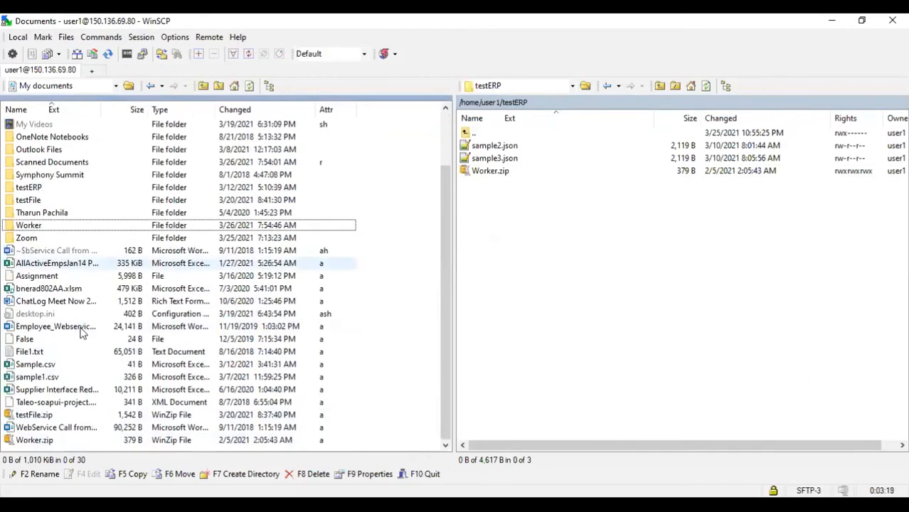
pyautogui.click(491, 173)
pyautogui.press('F2')
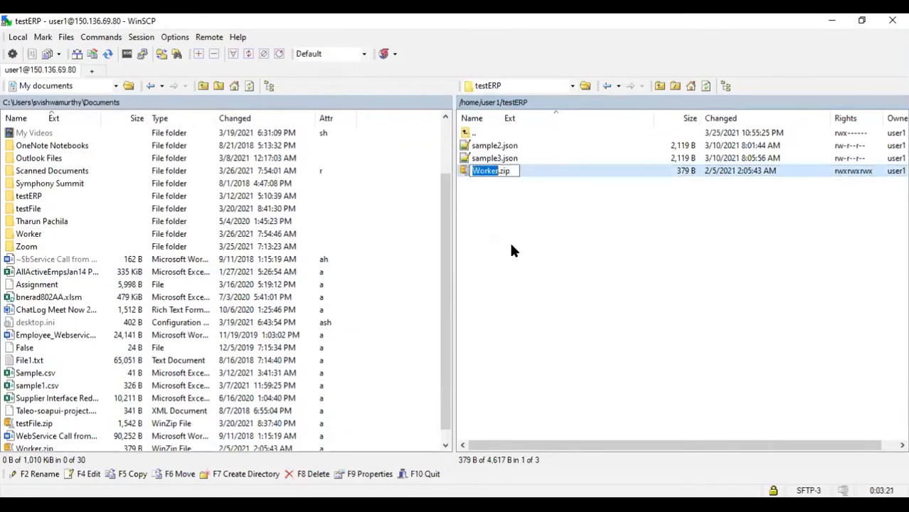
pyautogui.hotkey('shift', 'Right')
pyautogui.hotkey('shift', 'Right')
pyautogui.hotkey('shift', 'Right')
pyautogui.hotkey('shift', 'Right')
pyautogui.hotkey('ctrl', 'c')
pyautogui.hotkey('alt', 'Tab')
pyautogui.hotkey('ctrl', 'v')
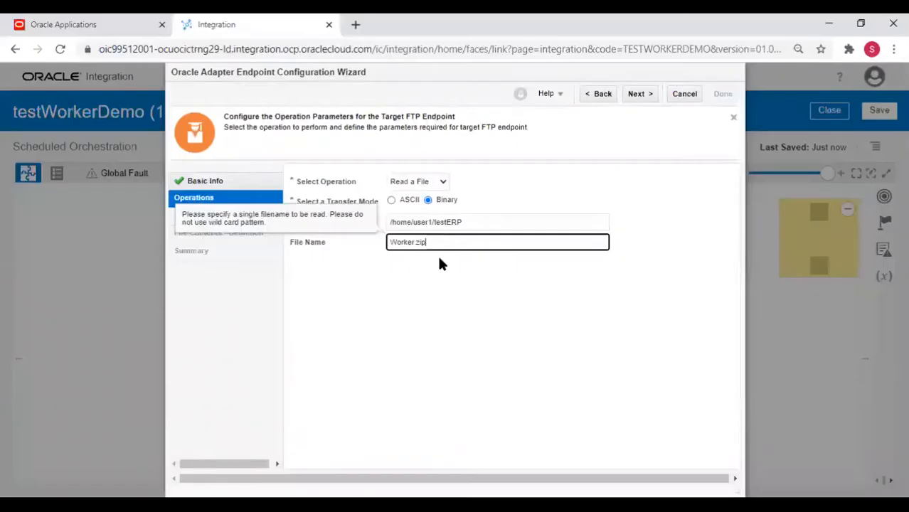
# Choose No for the file structure, reach the Summary, then step back twice to Operations.
pyautogui.click(637, 93)
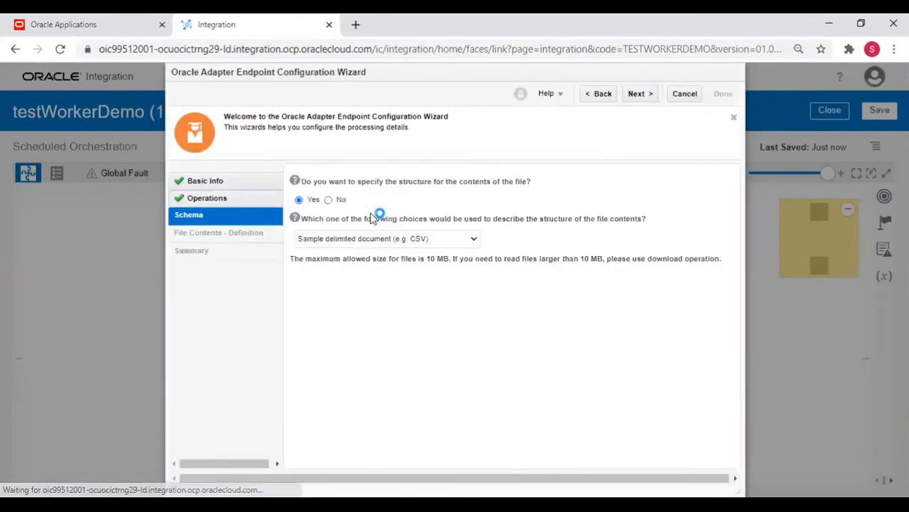
pyautogui.click(328, 200)
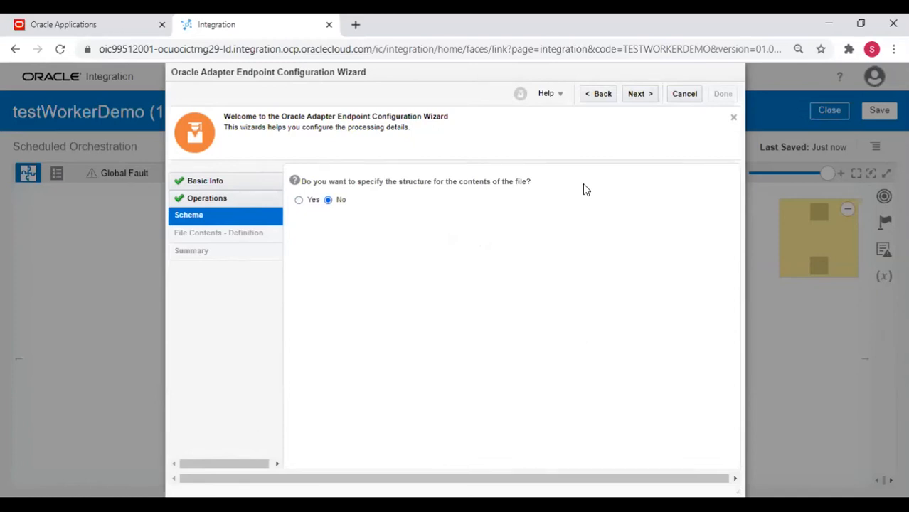
pyautogui.click(643, 97)
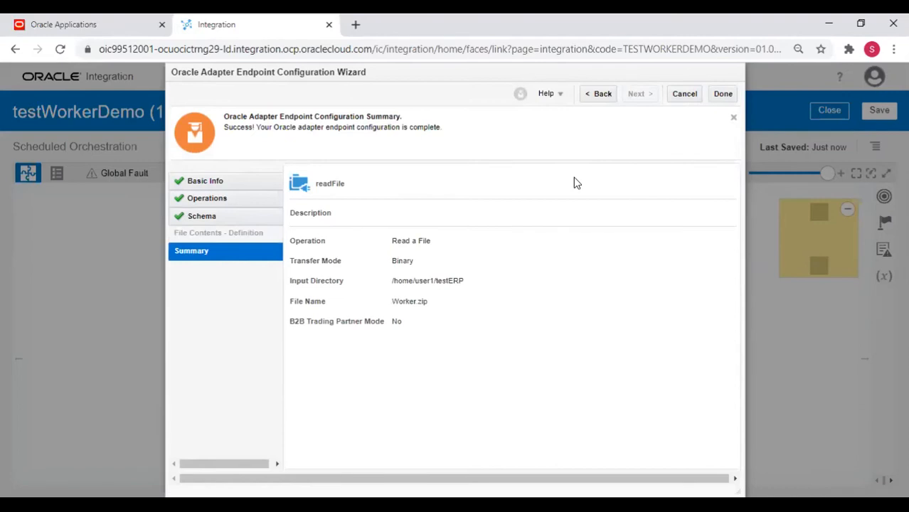
pyautogui.click(596, 98)
pyautogui.click(596, 100)
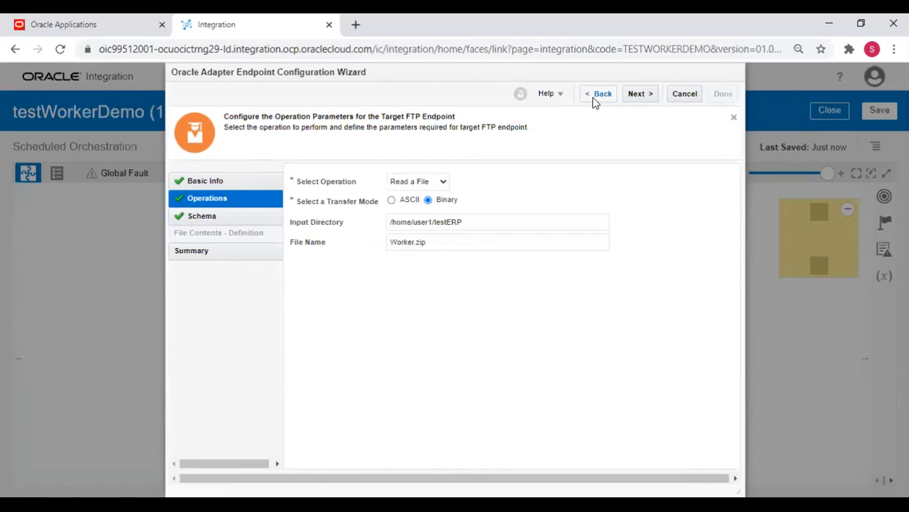
# Trim the File Name to 'Worker', trying and then deleting a '*20211' wildcard suffix.
pyautogui.click(596, 98)
pyautogui.click(439, 242)
pyautogui.press('BackSpace')
pyautogui.press('BackSpace')
pyautogui.press('BackSpace')
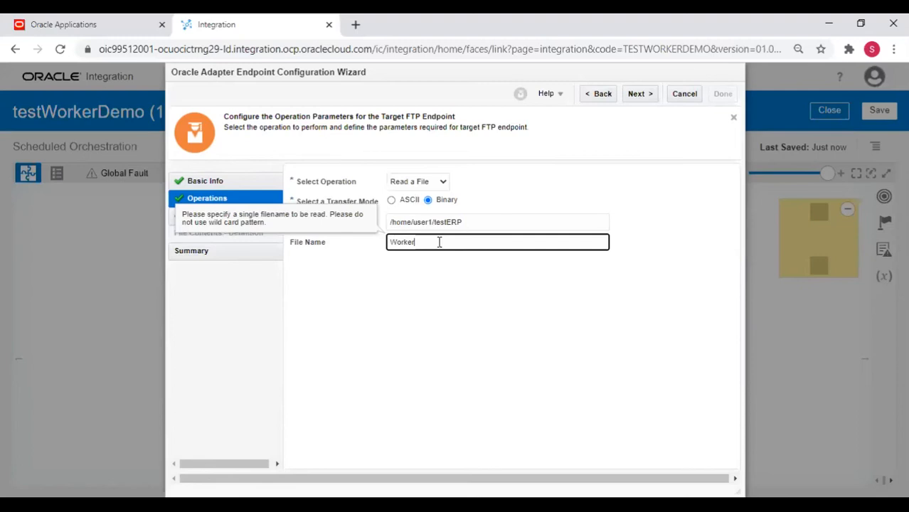
pyautogui.write('*')
pyautogui.write('2021')
pyautogui.write('1')
pyautogui.moveTo(442, 243); pyautogui.dragTo(416, 244)
pyautogui.press('BackSpace')
pyautogui.click(368, 287)
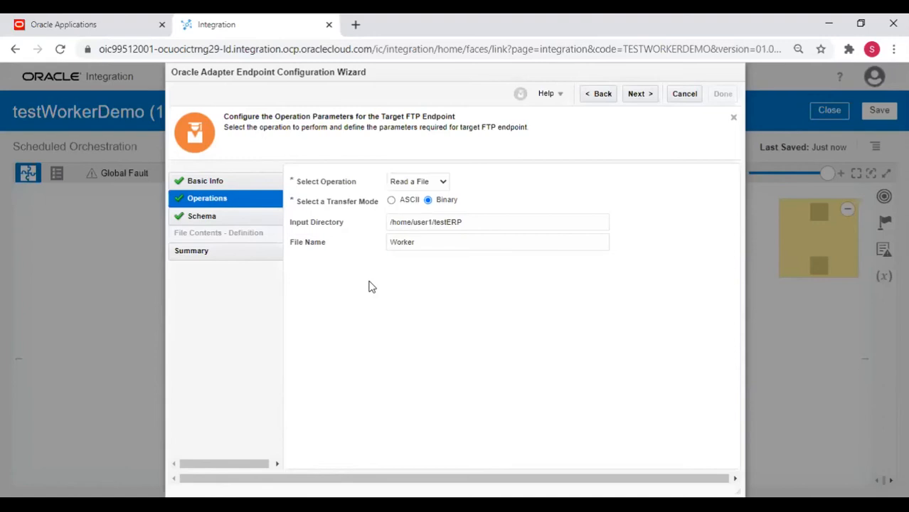
# Append '.zip' so the File Name reads Worker.zip again.
pyautogui.click(426, 242)
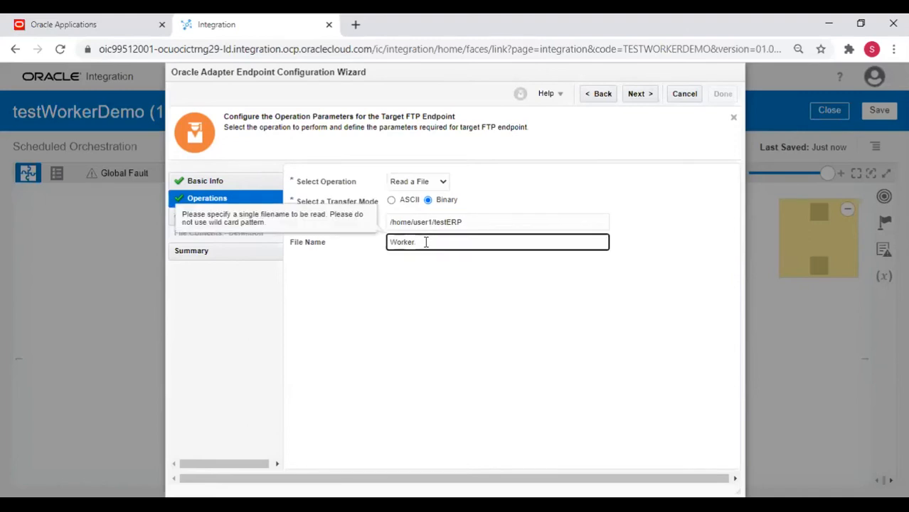
pyautogui.write('.zip')
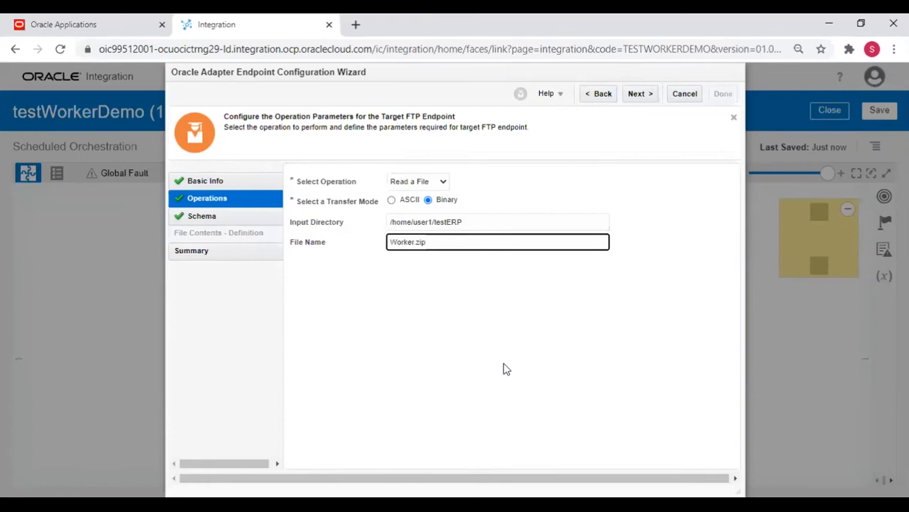
pyautogui.click(505, 312)
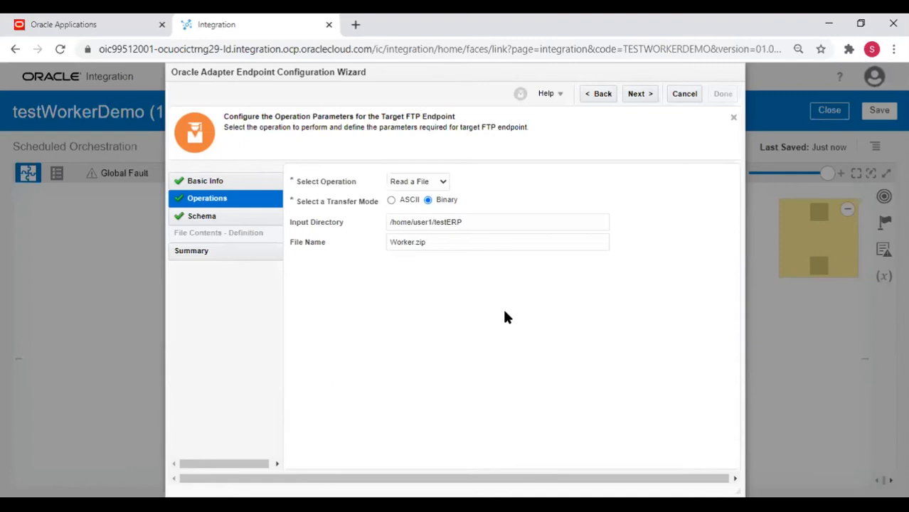
# Move past the file-structure page with No selected and click Done on the Summary.
pyautogui.click(644, 94)
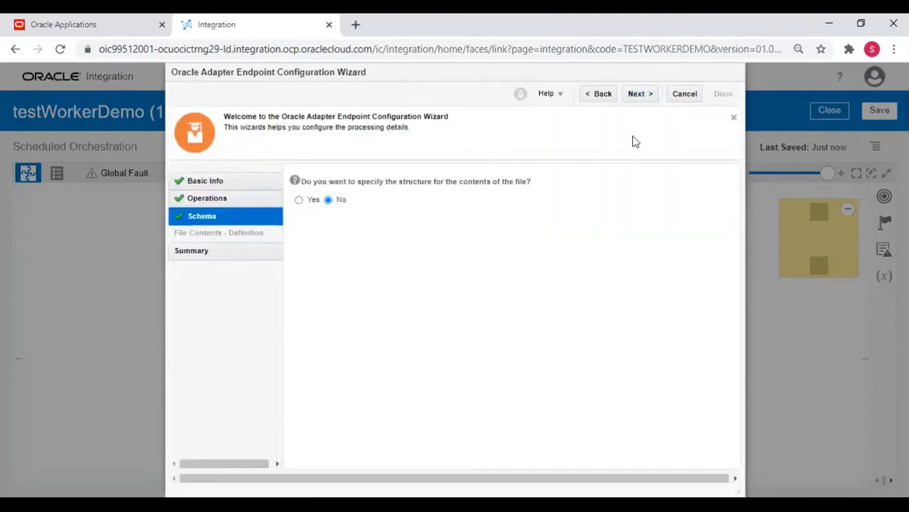
pyautogui.click(640, 95)
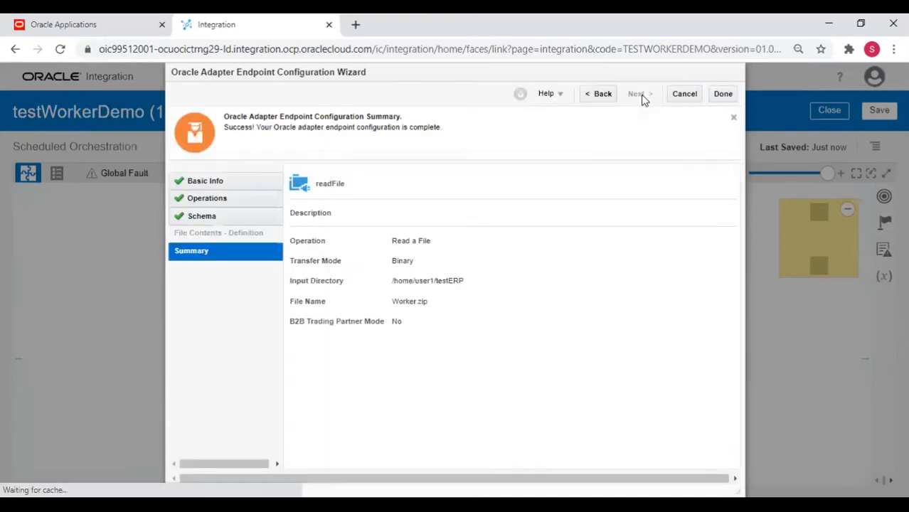
pyautogui.click(722, 95)
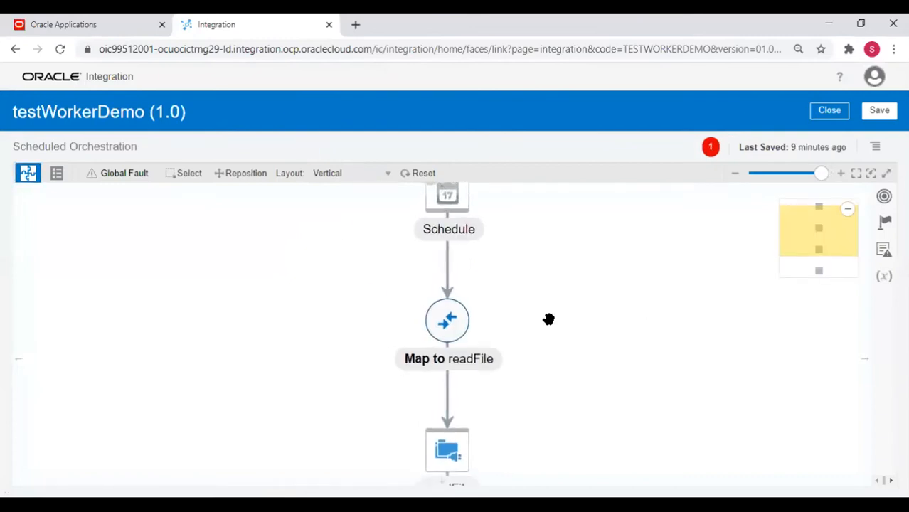
# Switch the integration canvas layout to Horizontal.
pyautogui.click(324, 173)
pyautogui.click(324, 173)
pyautogui.click(324, 173)
pyautogui.click(329, 193)
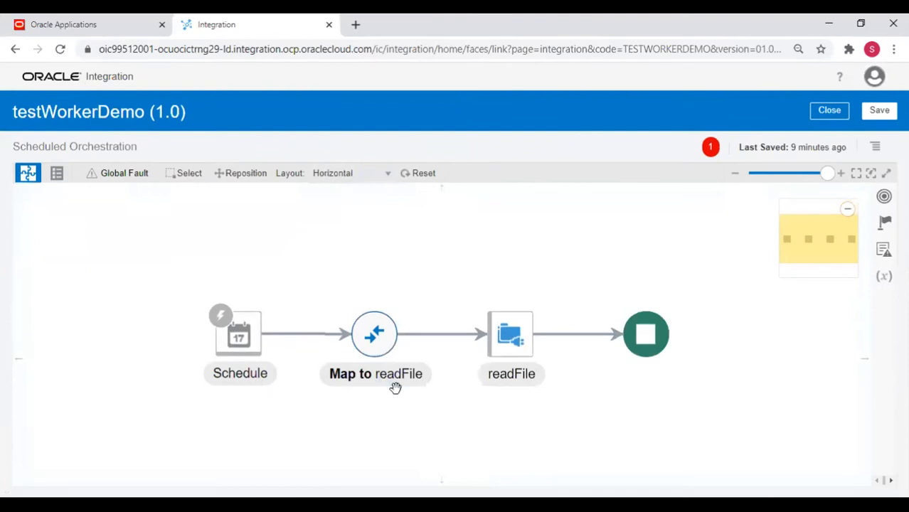
# Select the Map to readFile node on the canvas.
pyautogui.moveTo(378, 355)
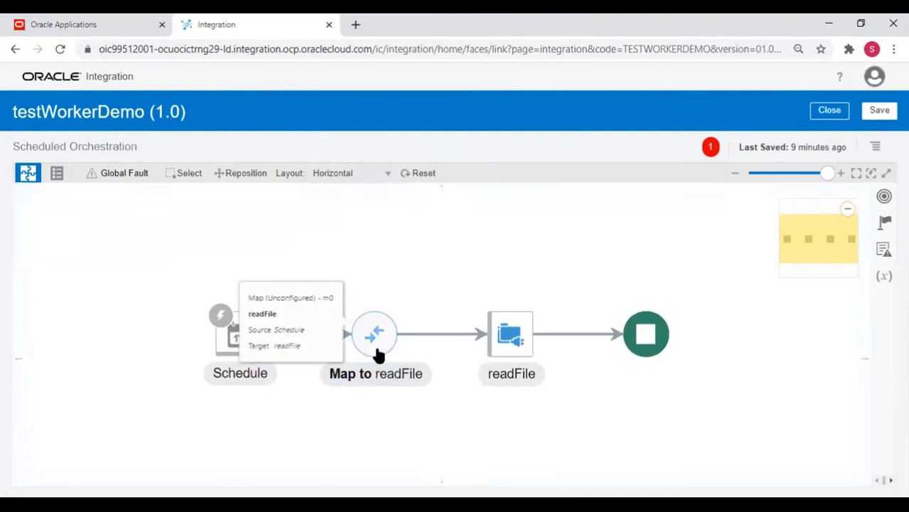
pyautogui.moveTo(512, 334)
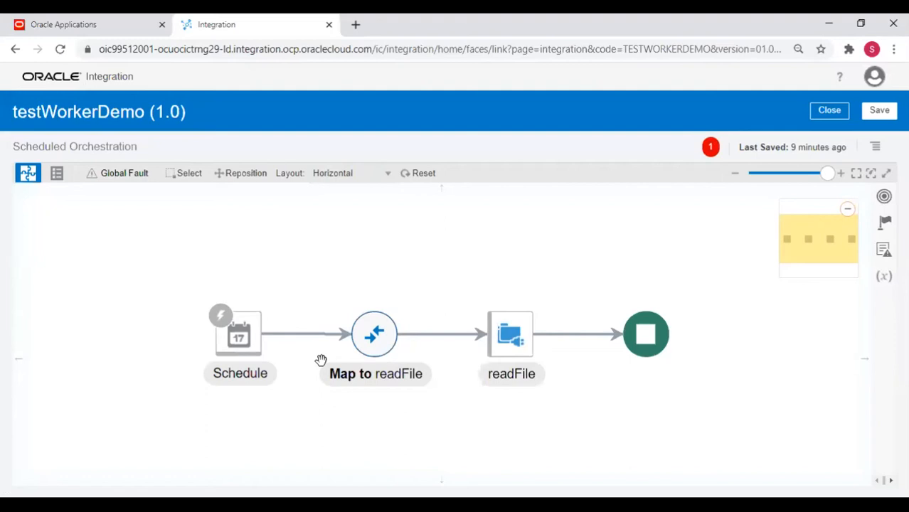
pyautogui.click(368, 348)
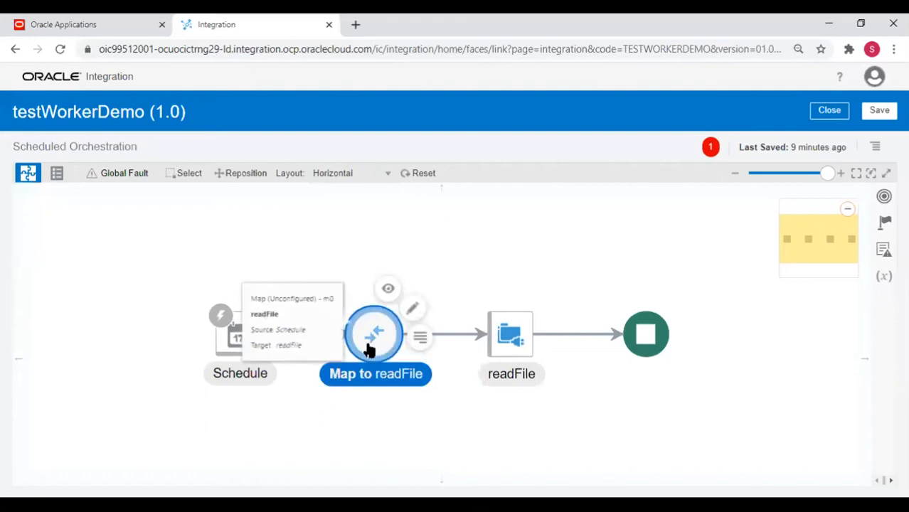
# Edit the Map to readFile mapping and expand Integration Metadata > Metadata Details > Integration Details.
pyautogui.click(412, 306)
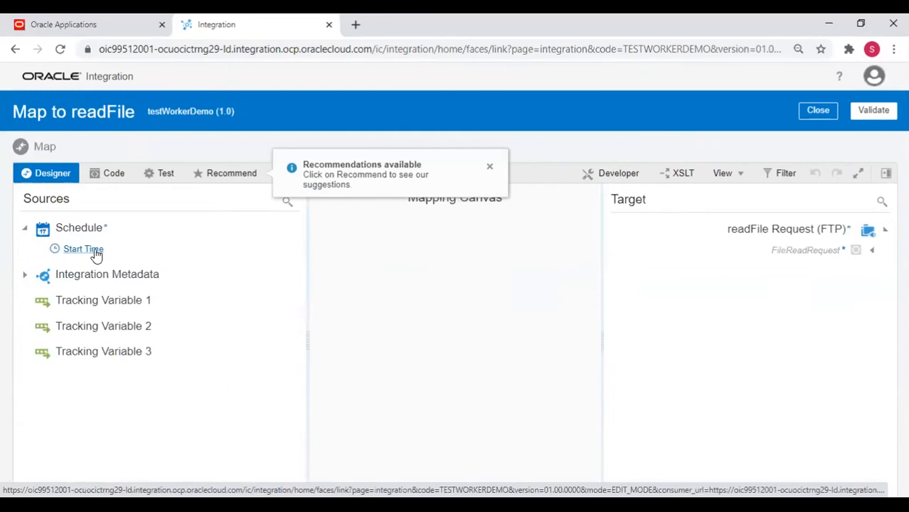
pyautogui.click(25, 276)
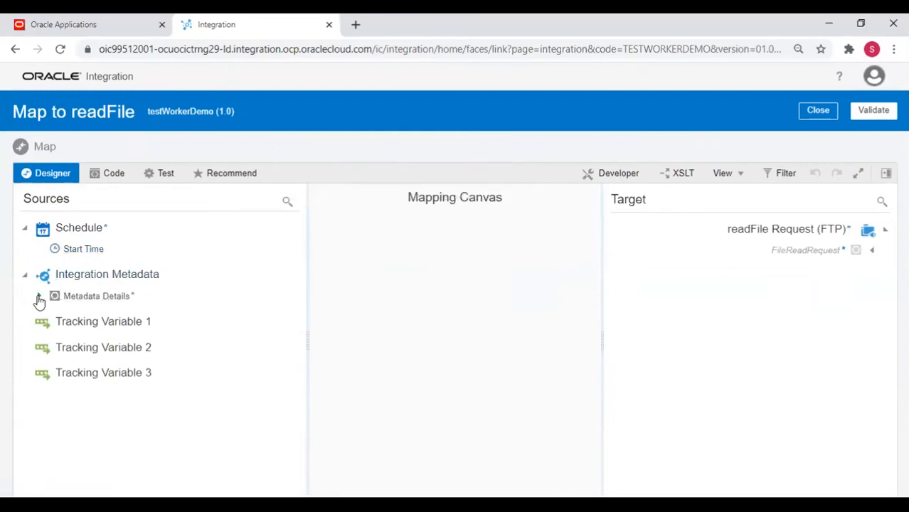
pyautogui.click(38, 297)
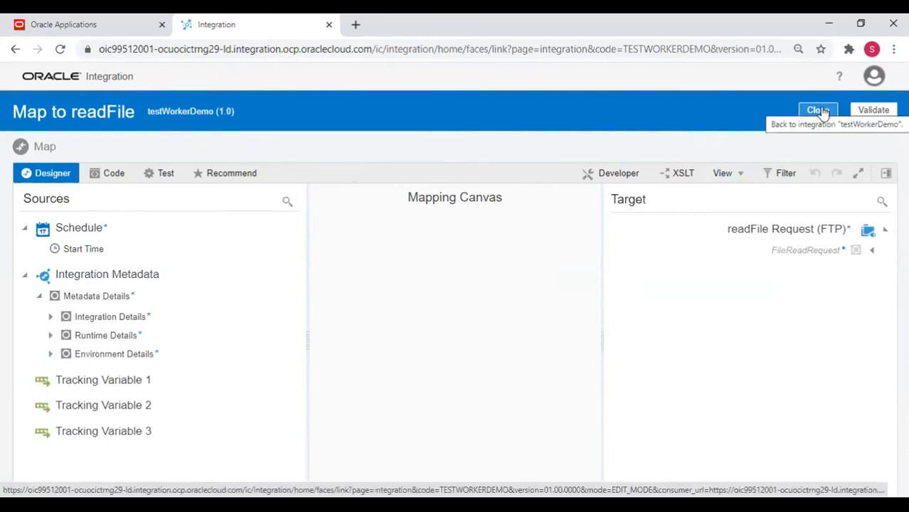
pyautogui.click(65, 317)
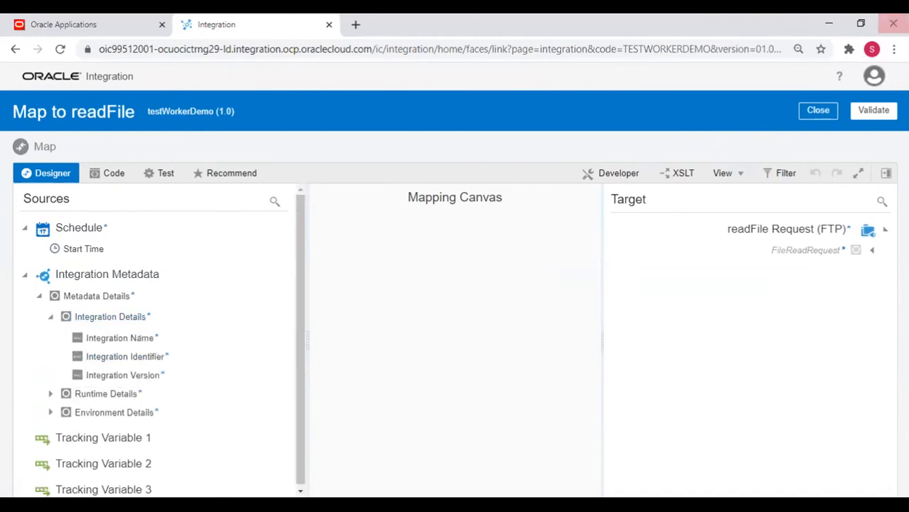
# Close the mapper and list the components to add after readFile, scrolled to Invokes.
pyautogui.click(822, 116)
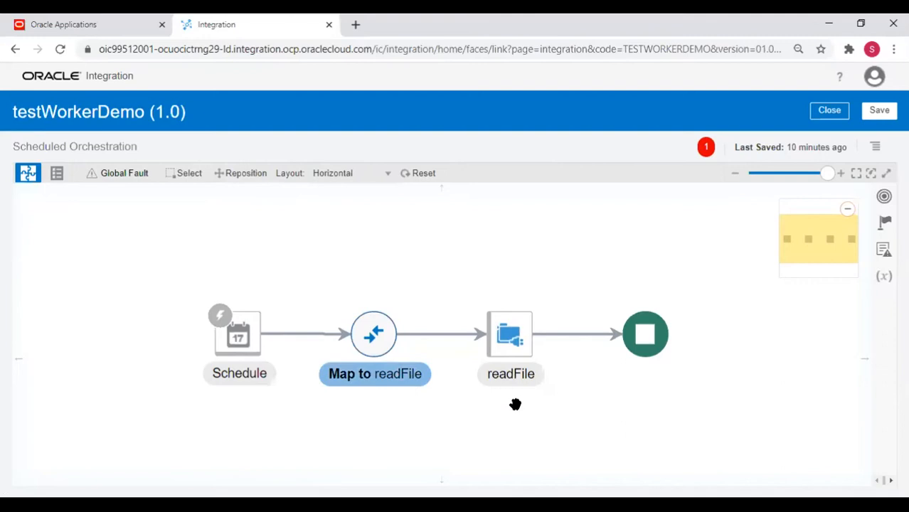
pyautogui.moveTo(510, 381)
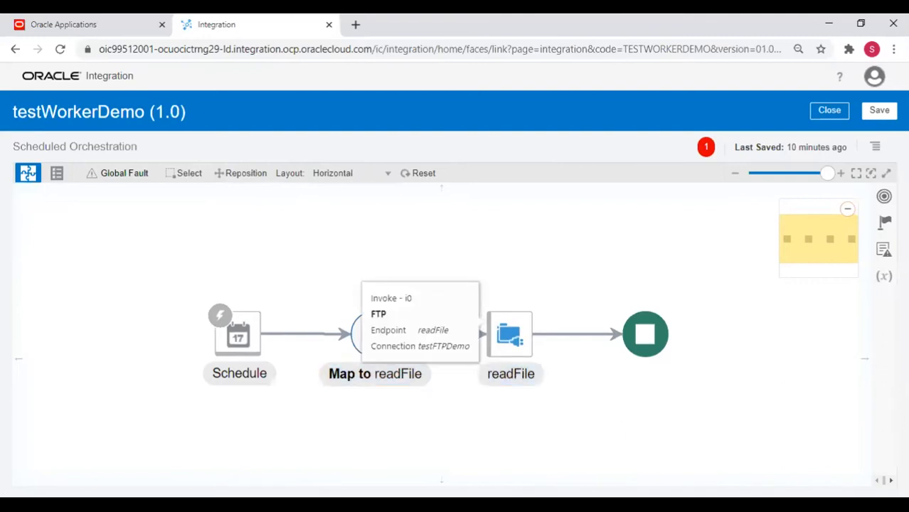
pyautogui.hotkey('alt', 'Tab')
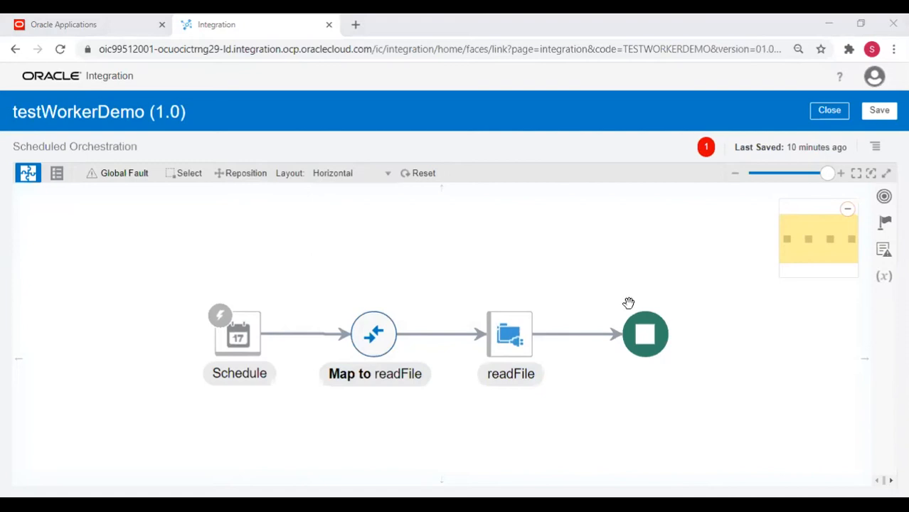
pyautogui.moveTo(573, 340)
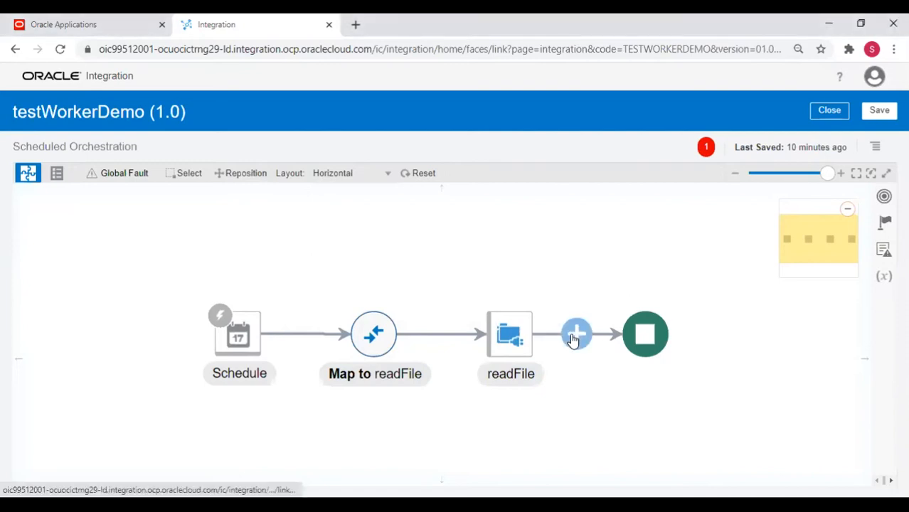
pyautogui.click(575, 335)
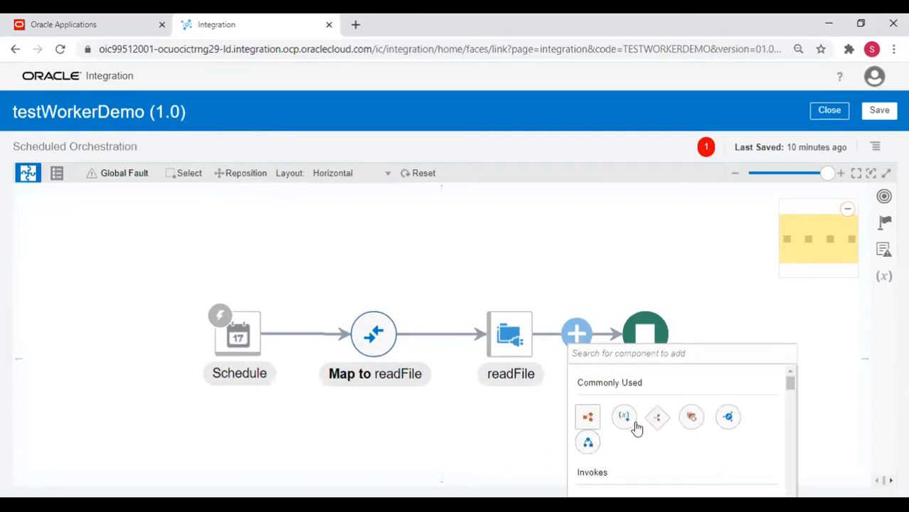
pyautogui.scroll(-2, 626, 428)
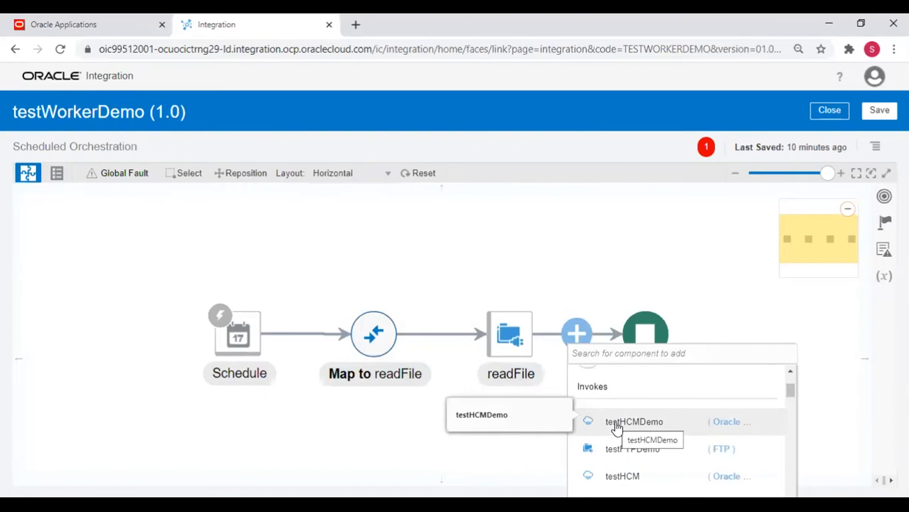
# Add the testHCMDemo invoke after readFile, name the endpoint 'workerImport', and continue to Actions.
pyautogui.click(614, 427)
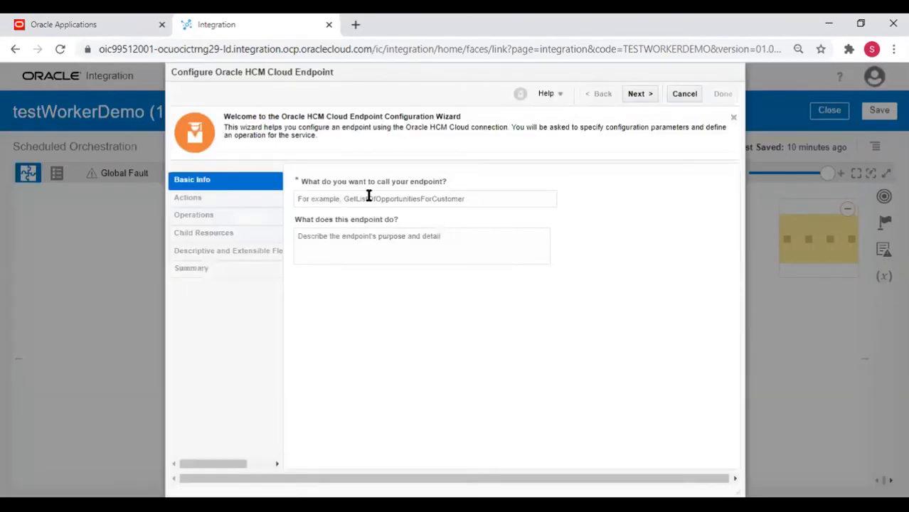
pyautogui.click(361, 197)
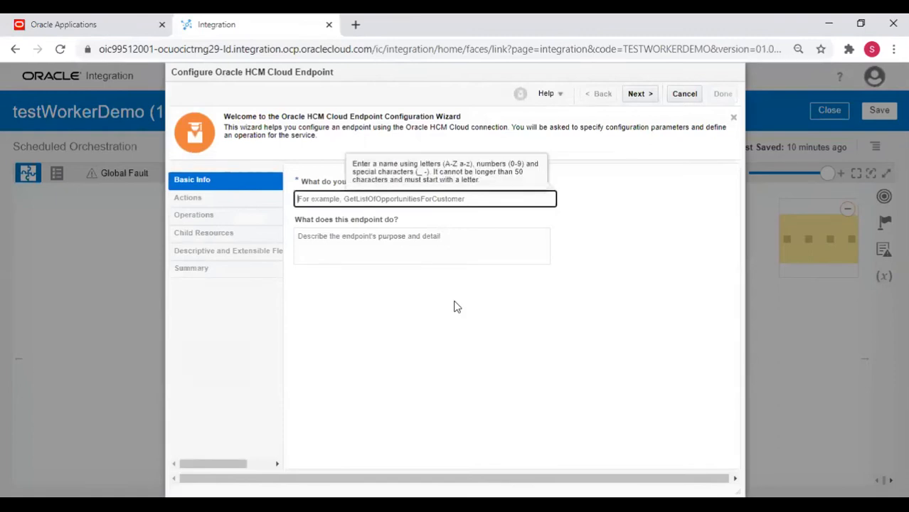
pyautogui.write('w')
pyautogui.press('BackSpace')
pyautogui.write('workerImport')
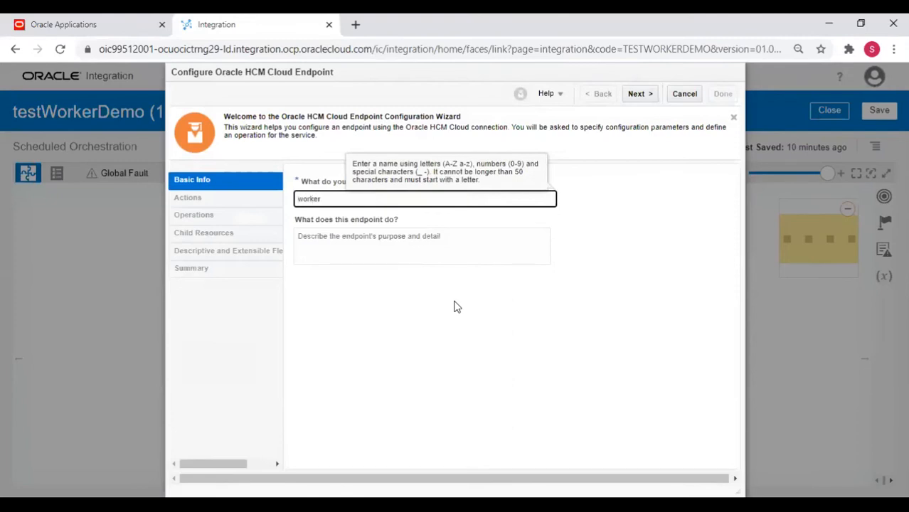
pyautogui.press('Tab')
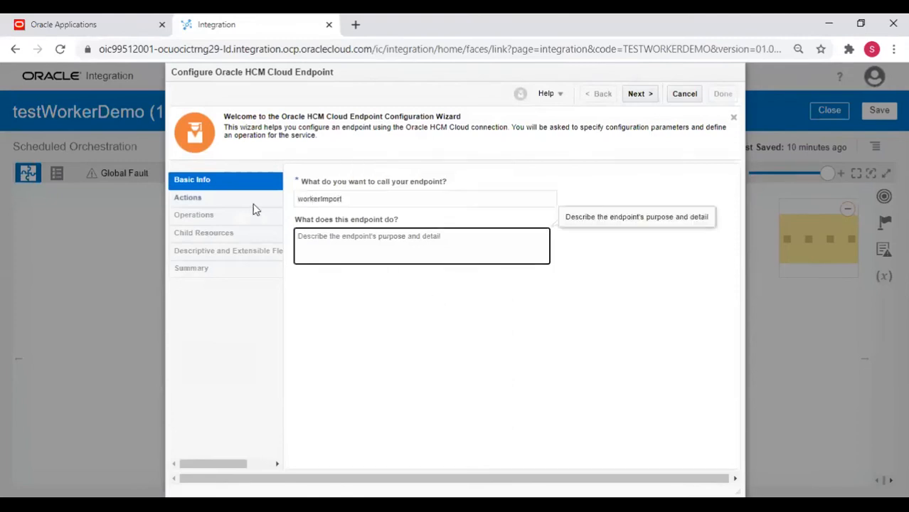
pyautogui.click(645, 98)
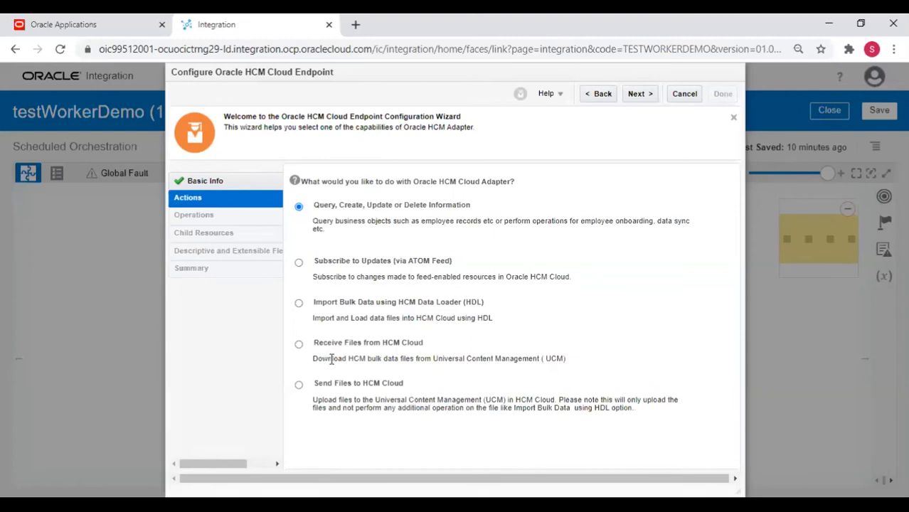
# Choose 'Import Bulk Data using HCM Data Loader (HDL)' as the endpoint action and continue.
pyautogui.tripleClick(331, 359)
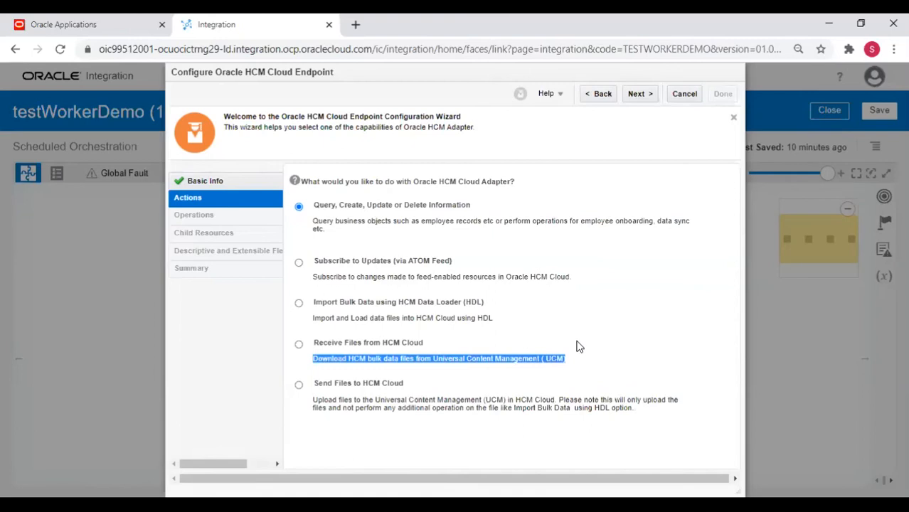
pyautogui.click(365, 387)
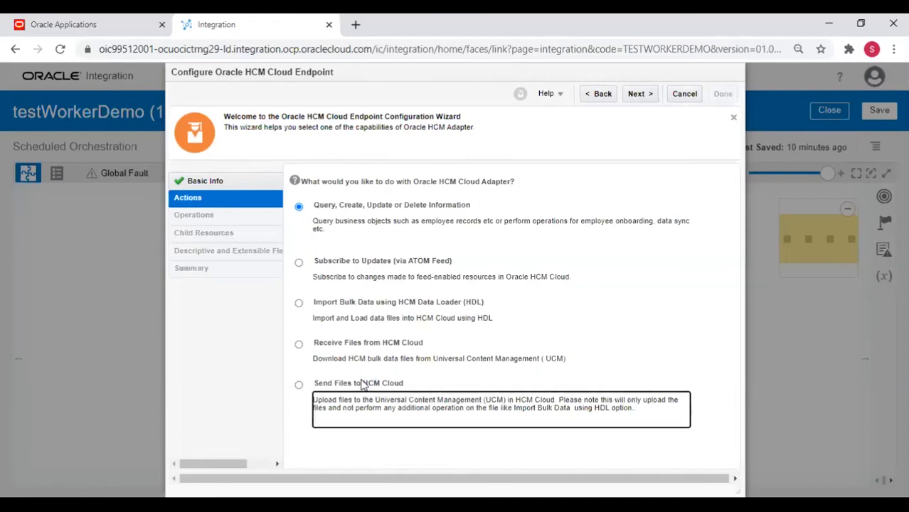
pyautogui.click(361, 305)
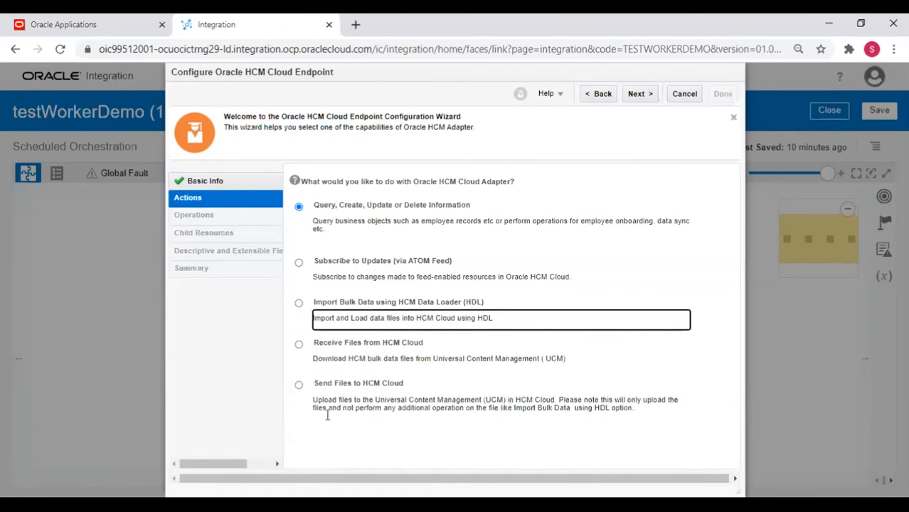
pyautogui.click(360, 403)
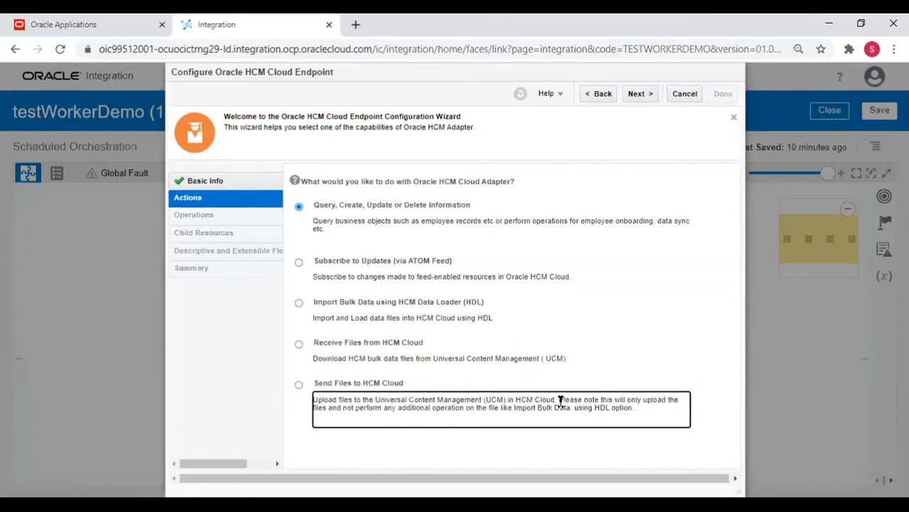
pyautogui.moveTo(559, 400); pyautogui.dragTo(574, 404)
pyautogui.click(299, 305)
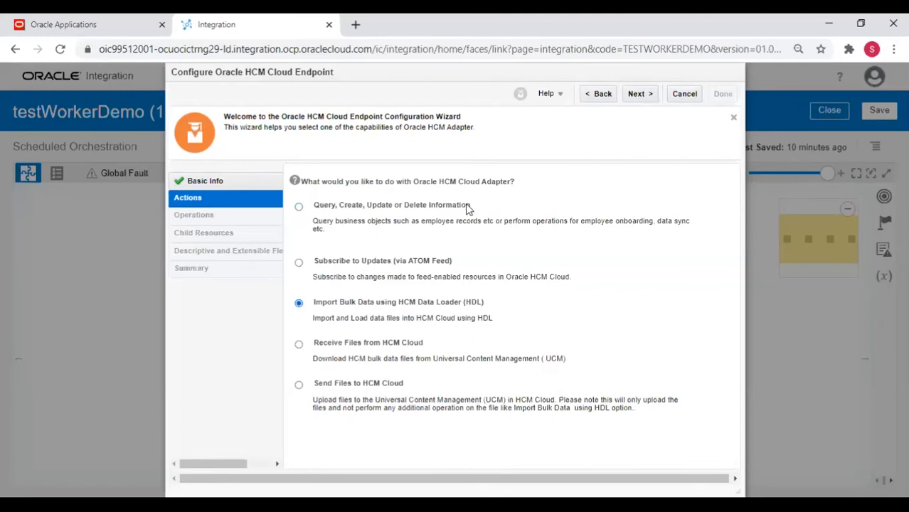
pyautogui.click(637, 93)
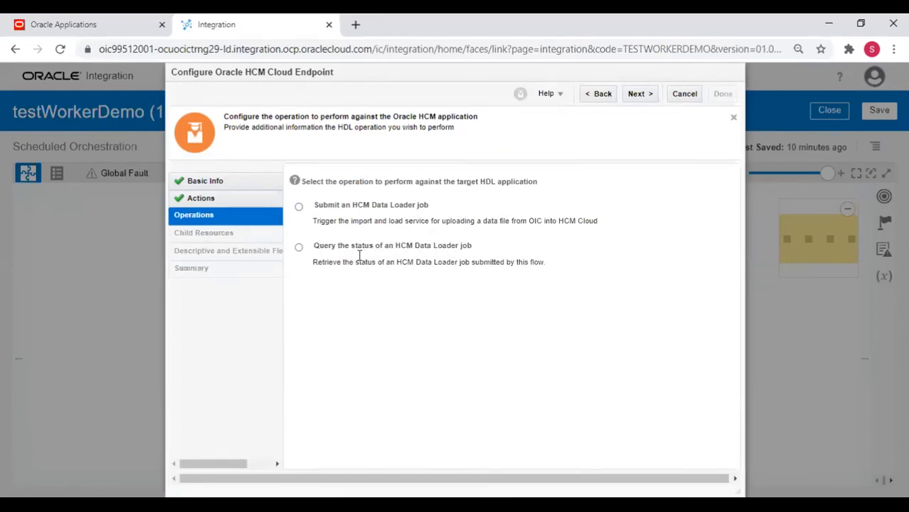
# Select 'Submit an HCM Data Loader job' with security group FAFusionImportExport.
pyautogui.click(349, 211)
pyautogui.click(299, 207)
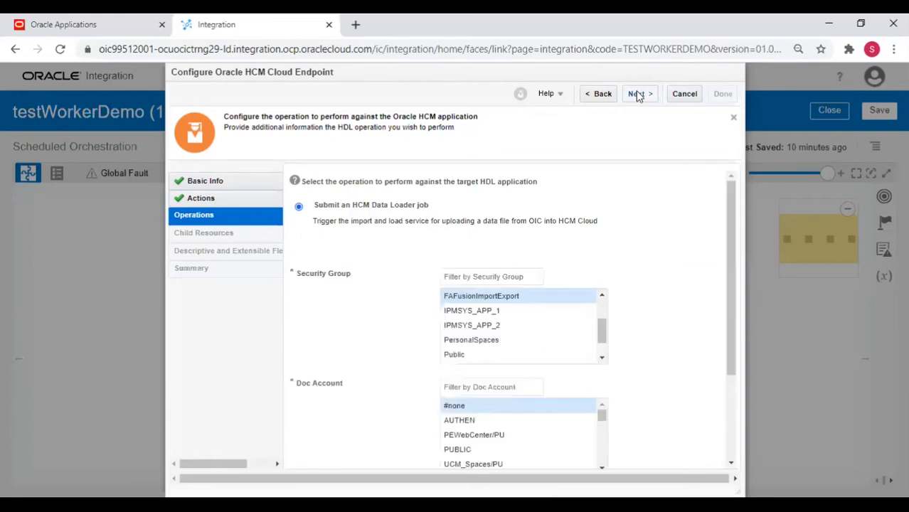
pyautogui.scroll(-1, 598, 316)
pyautogui.scroll(2, 598, 316)
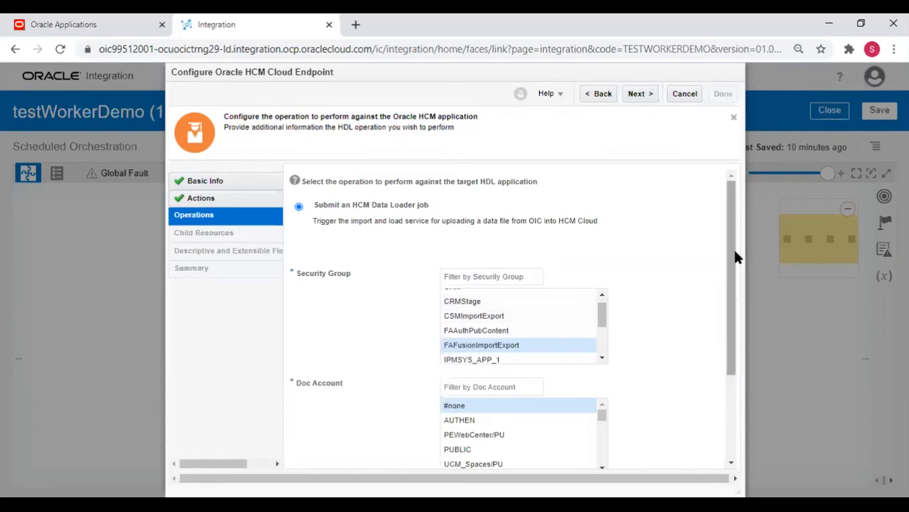
pyautogui.moveTo(733, 256); pyautogui.dragTo(737, 298)
pyautogui.click(508, 288)
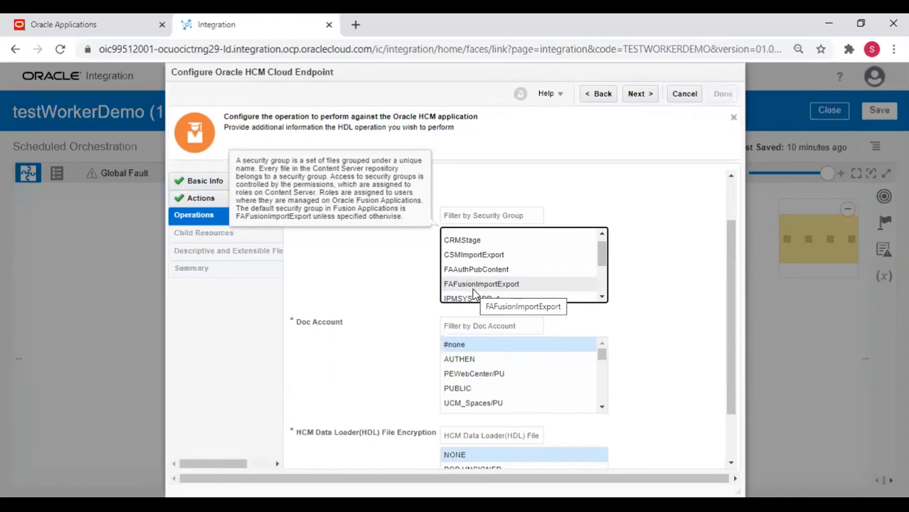
pyautogui.click(473, 288)
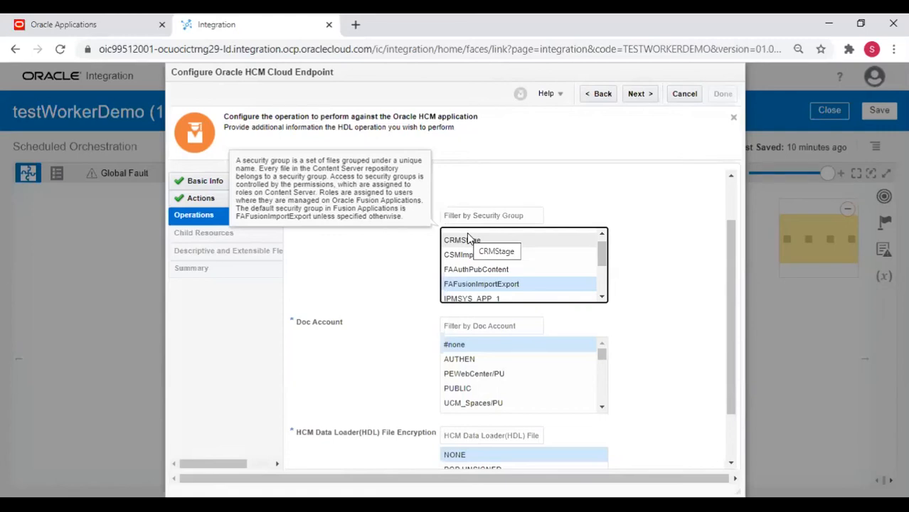
pyautogui.click(470, 285)
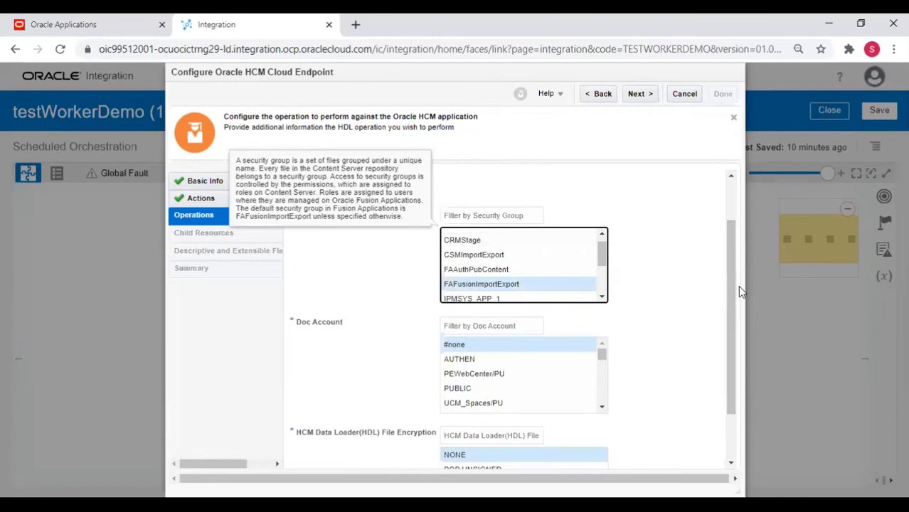
pyautogui.moveTo(724, 287); pyautogui.dragTo(739, 352)
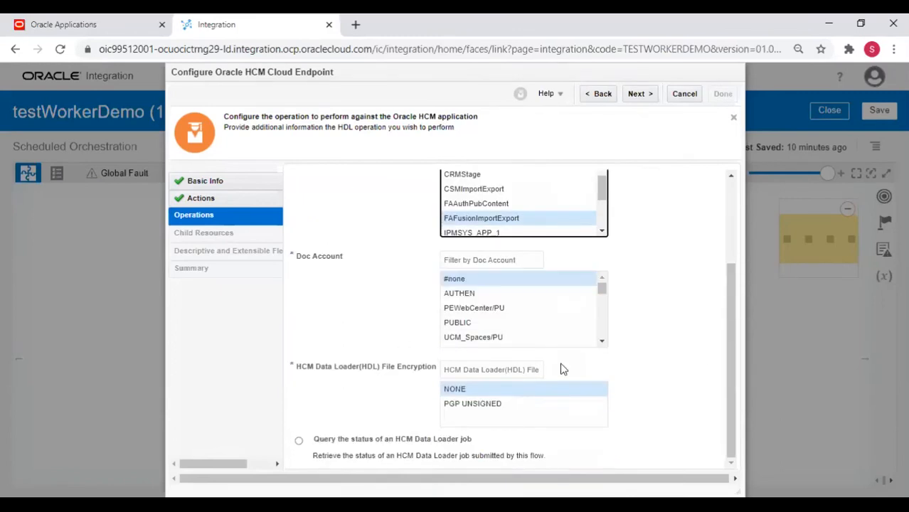
# Filter the Doc Account list by 'hcm' and select hcm$/dataloader$/import$.
pyautogui.click(509, 262)
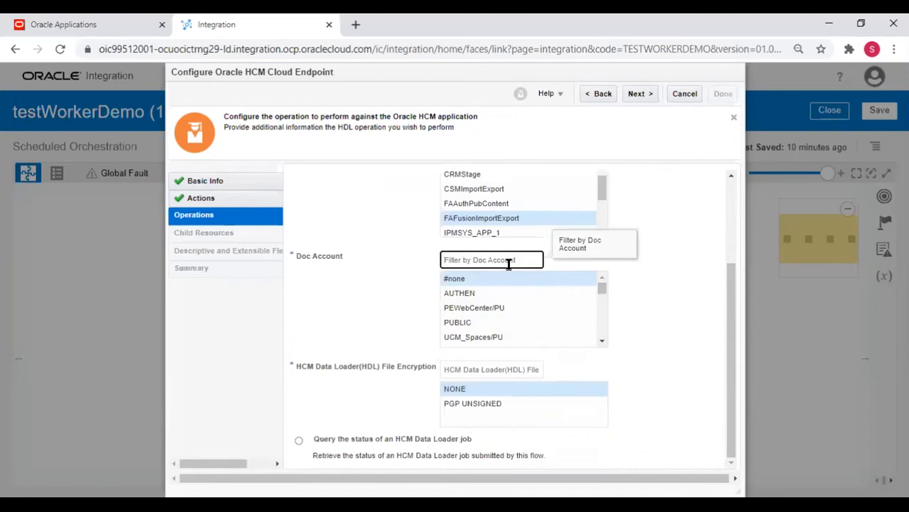
pyautogui.write('hcm')
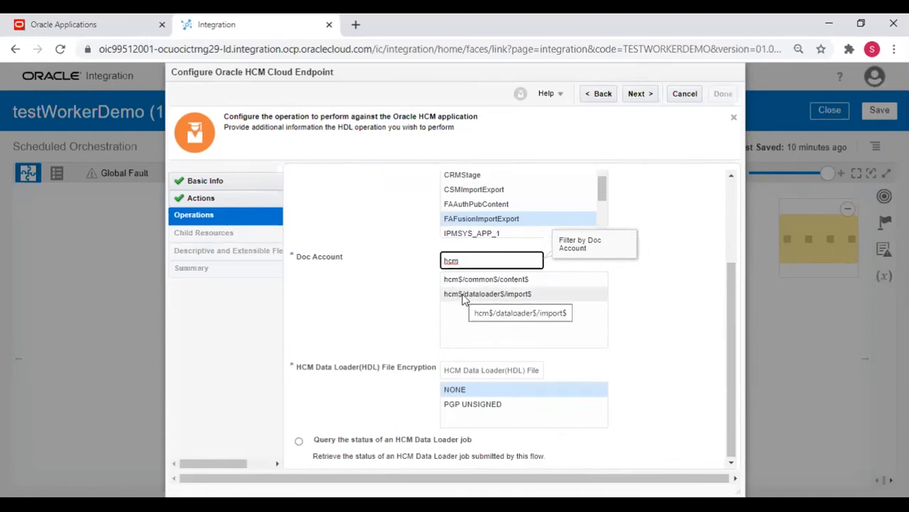
pyautogui.press('Tab')
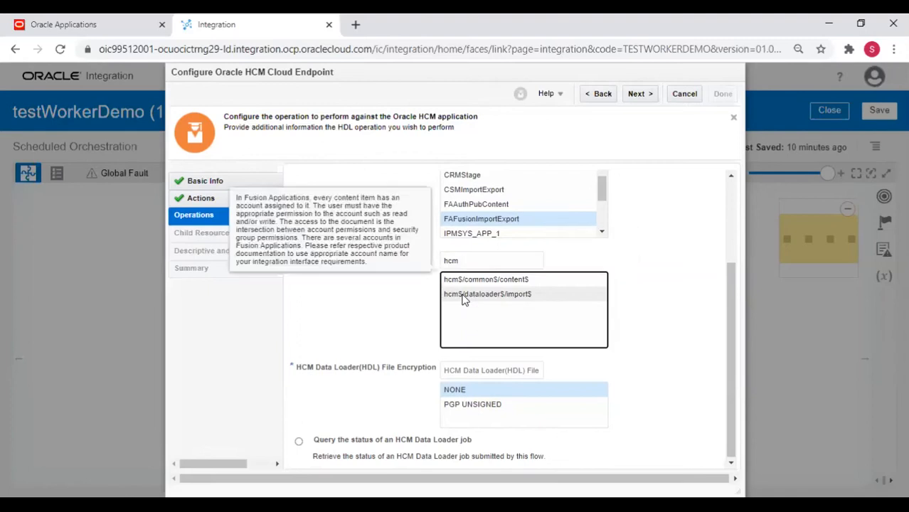
pyautogui.click(457, 298)
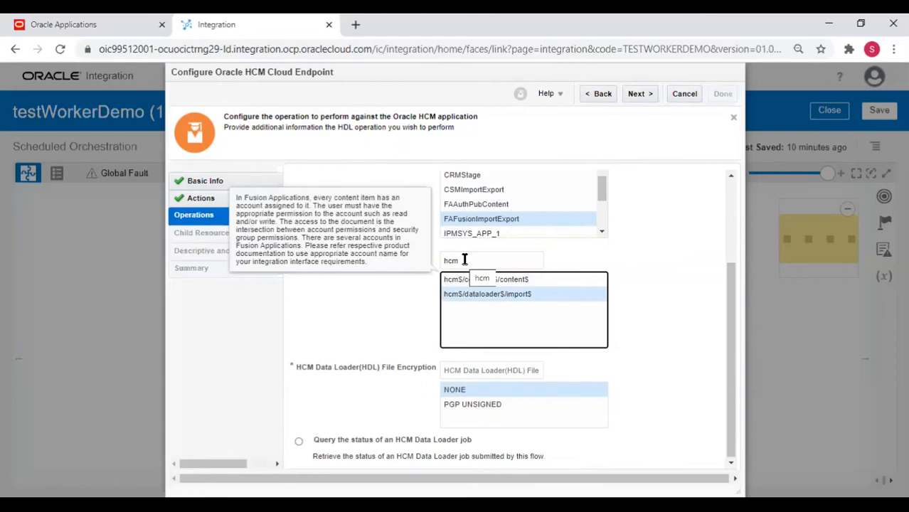
pyautogui.click(353, 310)
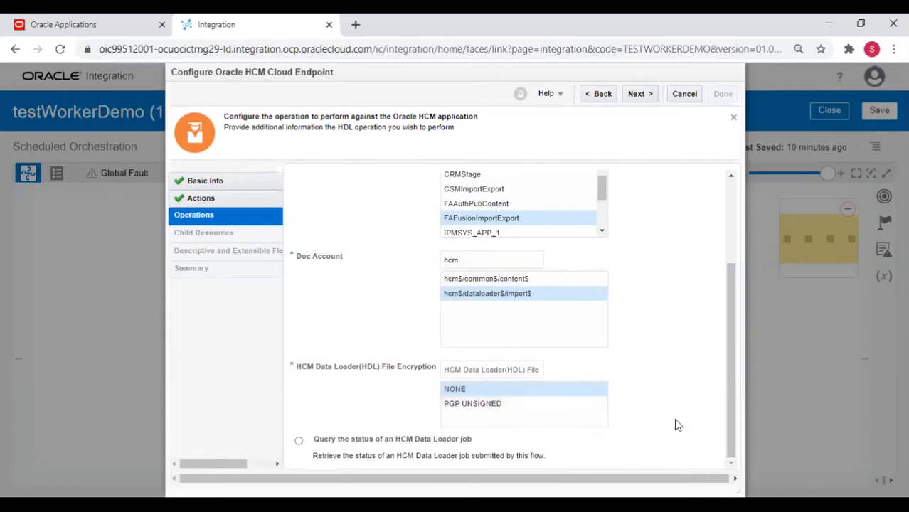
# Set HDL File Encryption to NONE and continue to the configuration summary.
pyautogui.click(736, 349)
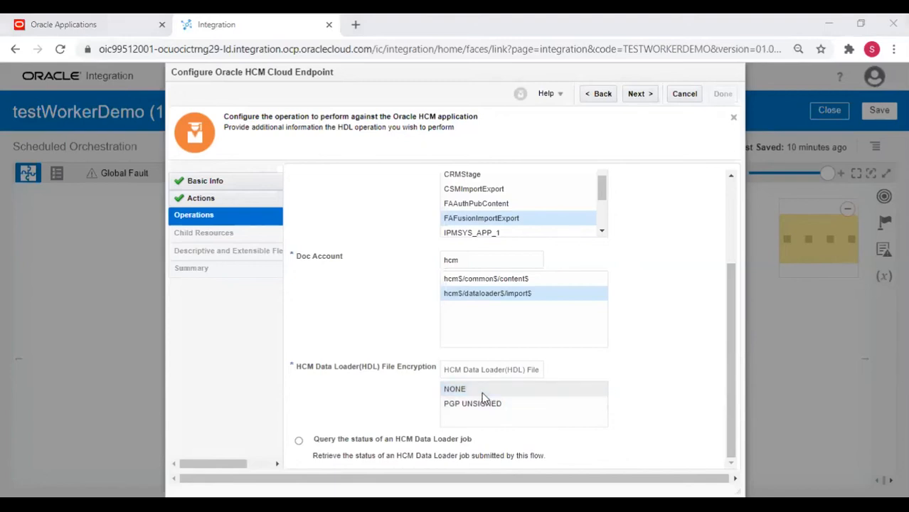
pyautogui.click(457, 396)
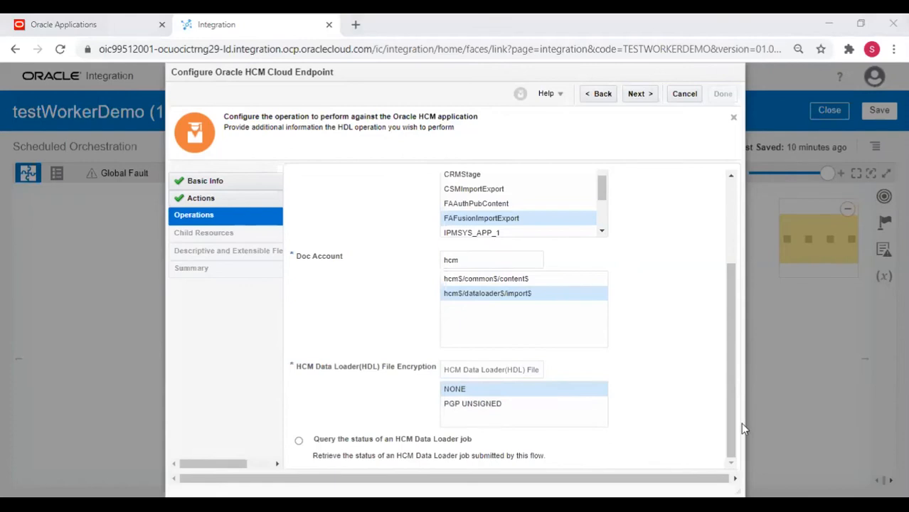
pyautogui.click(471, 388)
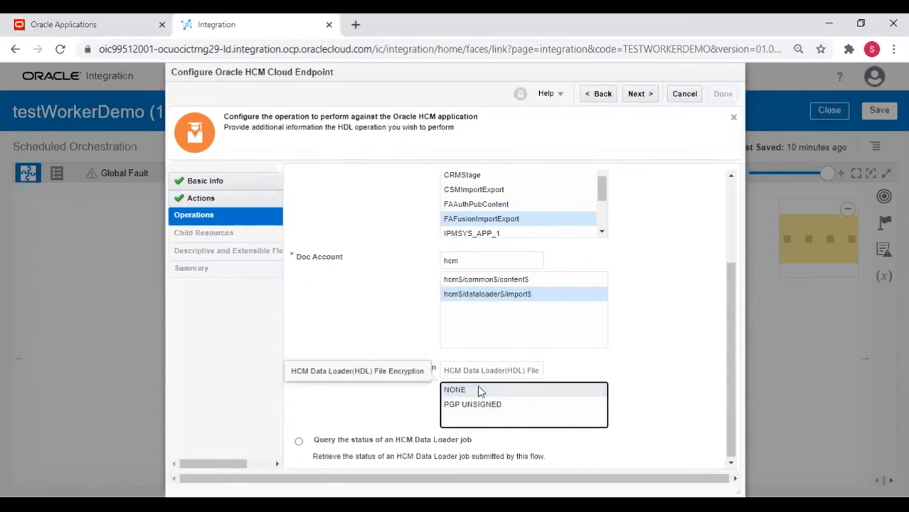
pyautogui.click(477, 391)
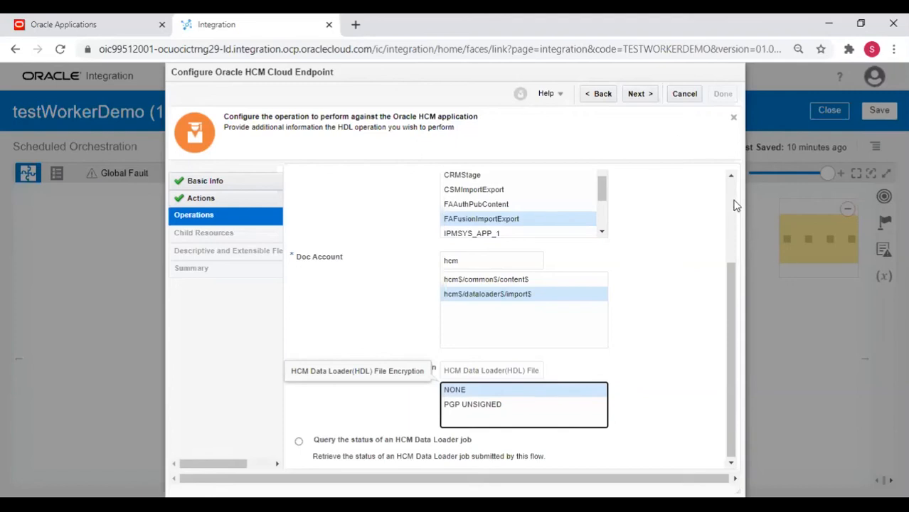
pyautogui.scroll(3, 736, 206)
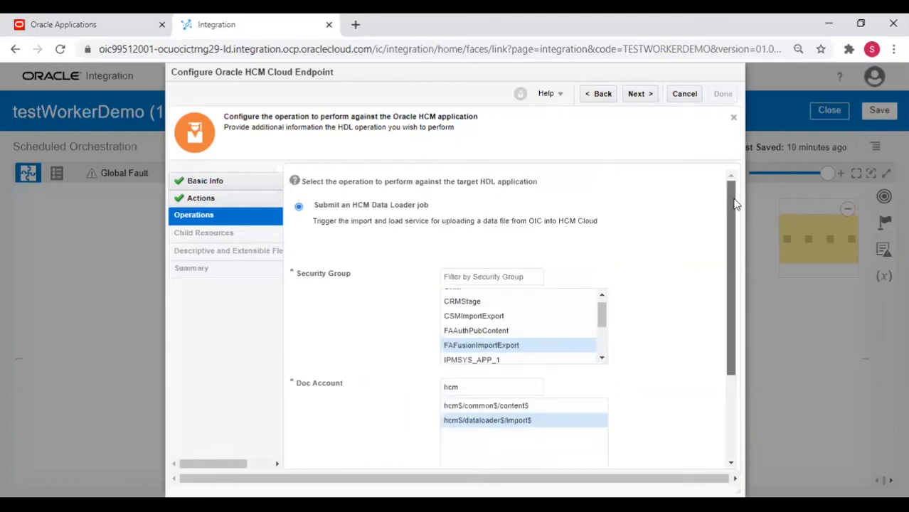
pyautogui.moveTo(736, 204); pyautogui.dragTo(767, 421)
pyautogui.moveTo(722, 263); pyautogui.dragTo(721, 92)
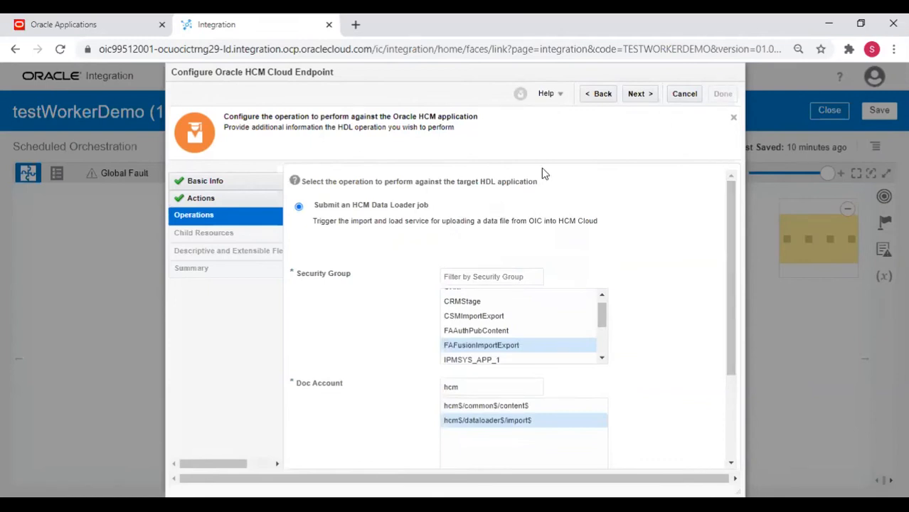
pyautogui.click(635, 95)
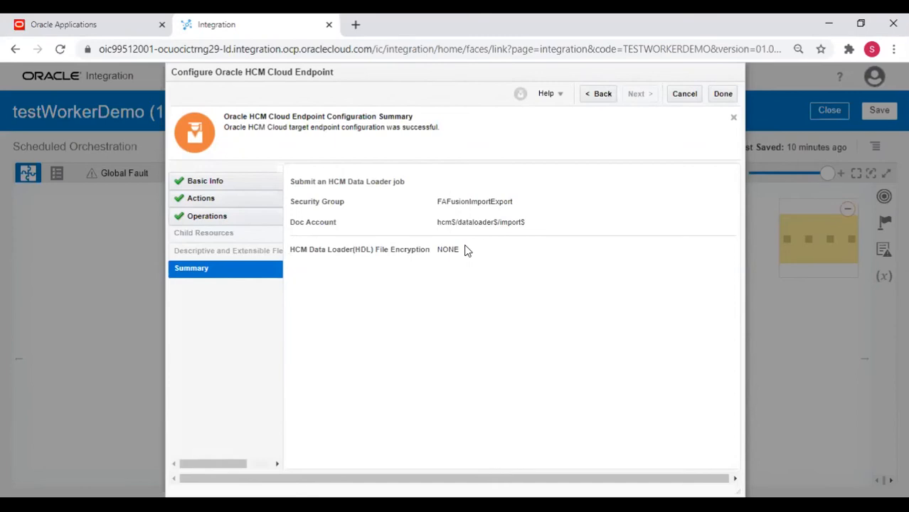
# Finish the Configure Oracle HCM Cloud Endpoint wizard from its Summary page with Done.
pyautogui.click(724, 95)
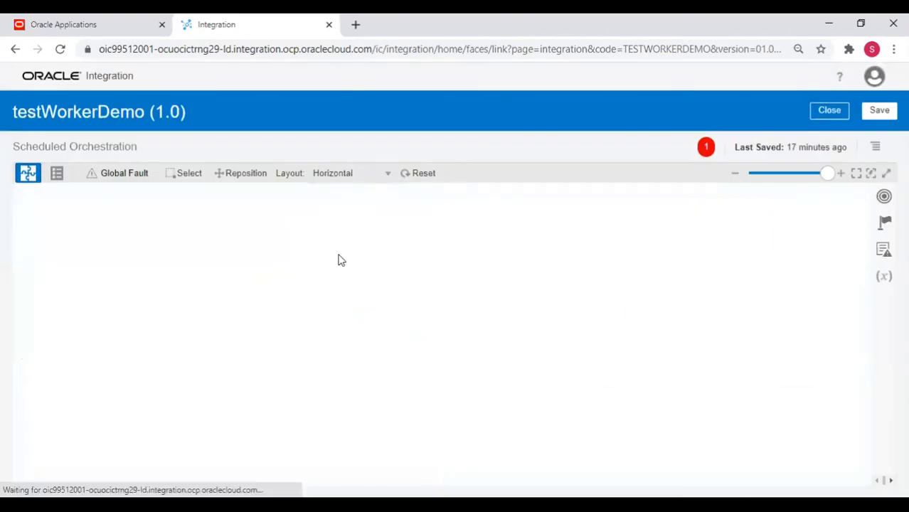
# Reposition the canvas and open the Map to workerImport node for editing.
pyautogui.scroll(-2, 454, 304)
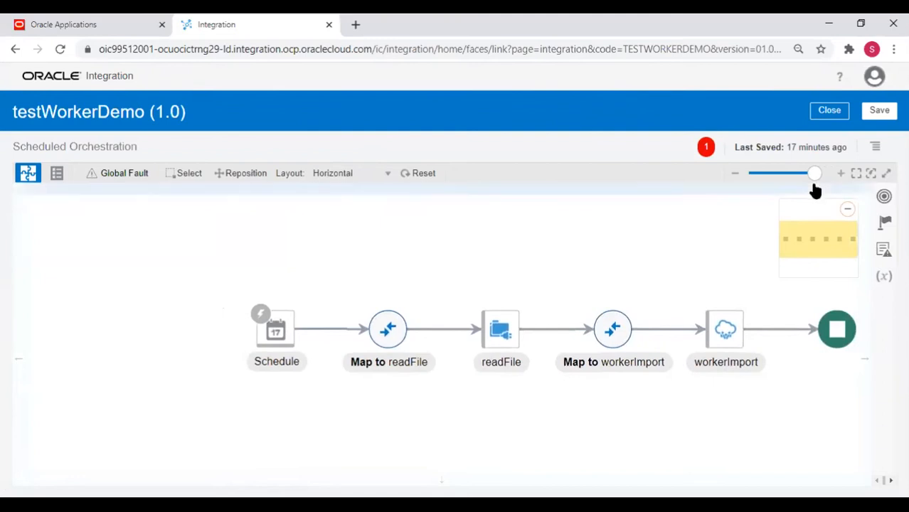
pyautogui.moveTo(815, 172); pyautogui.dragTo(796, 174)
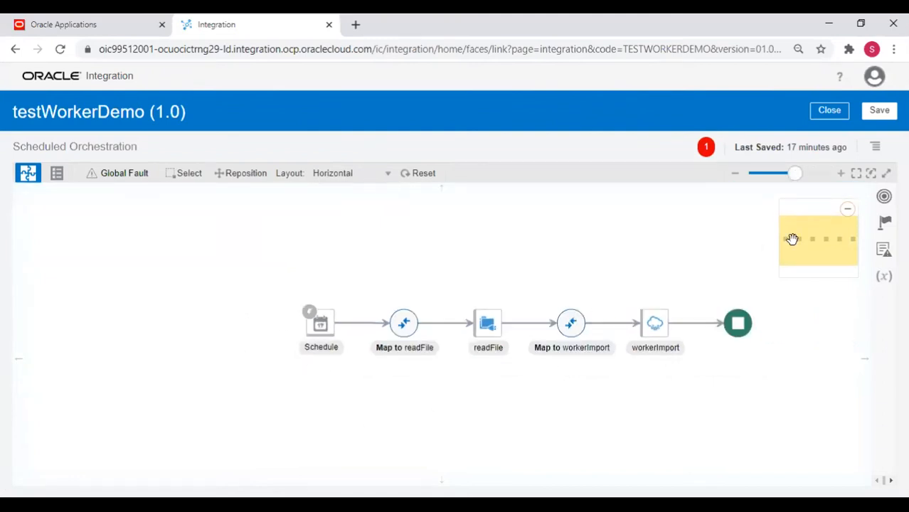
pyautogui.moveTo(823, 238)
pyautogui.mouseDown()
pyautogui.moveTo(848, 236)
pyautogui.moveTo(830, 236)
pyautogui.mouseUp()
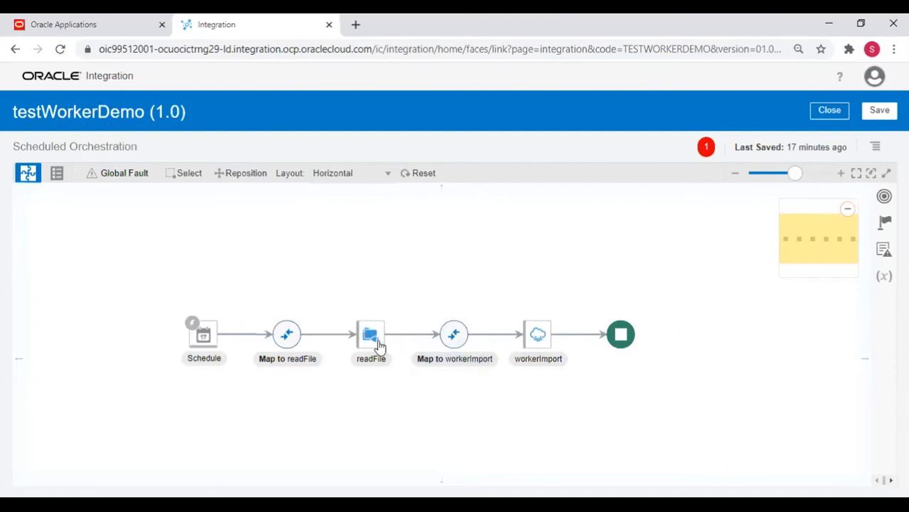
pyautogui.moveTo(369, 341)
pyautogui.moveTo(549, 339)
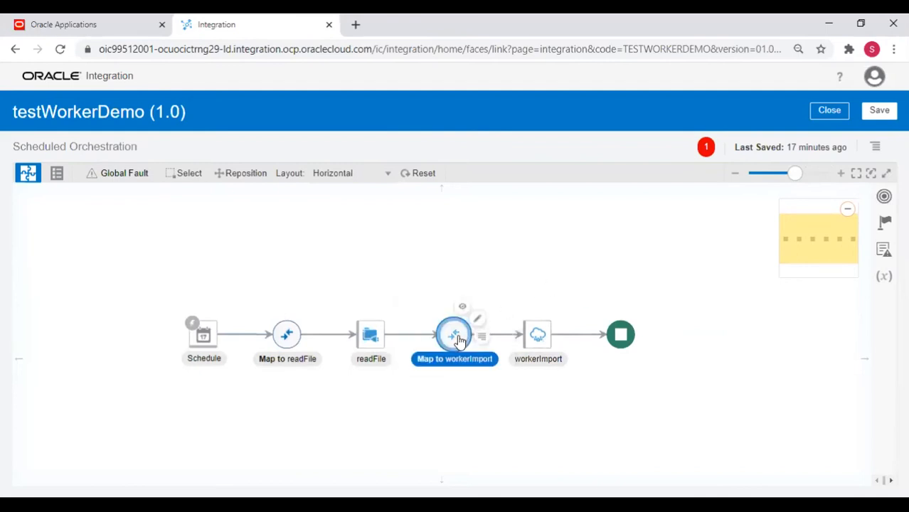
pyautogui.click(436, 285)
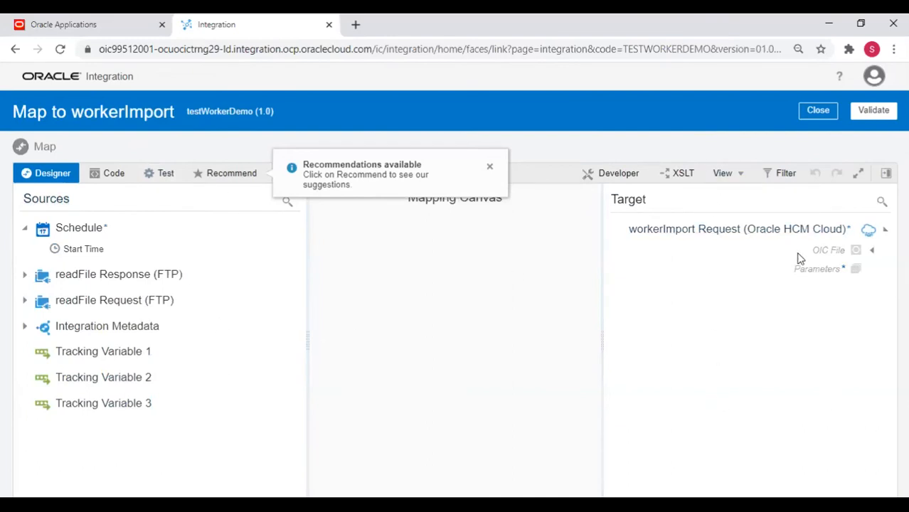
# Expand readFile Response down to ICSFile Properties, and target OIC File to its Properties.
pyautogui.click(23, 276)
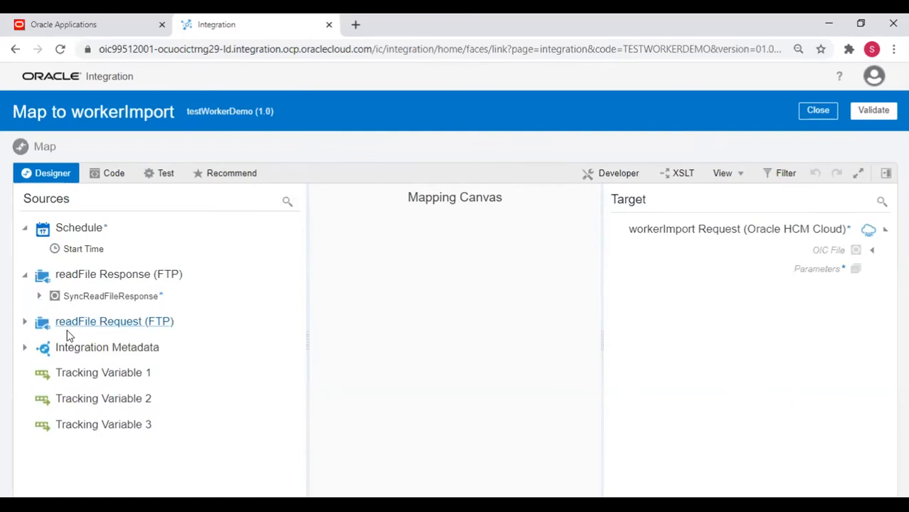
pyautogui.click(38, 297)
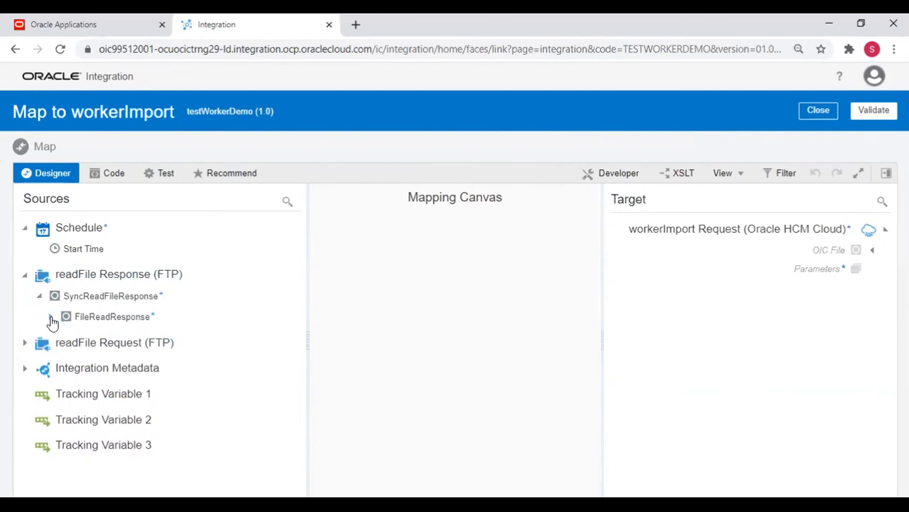
pyautogui.click(51, 319)
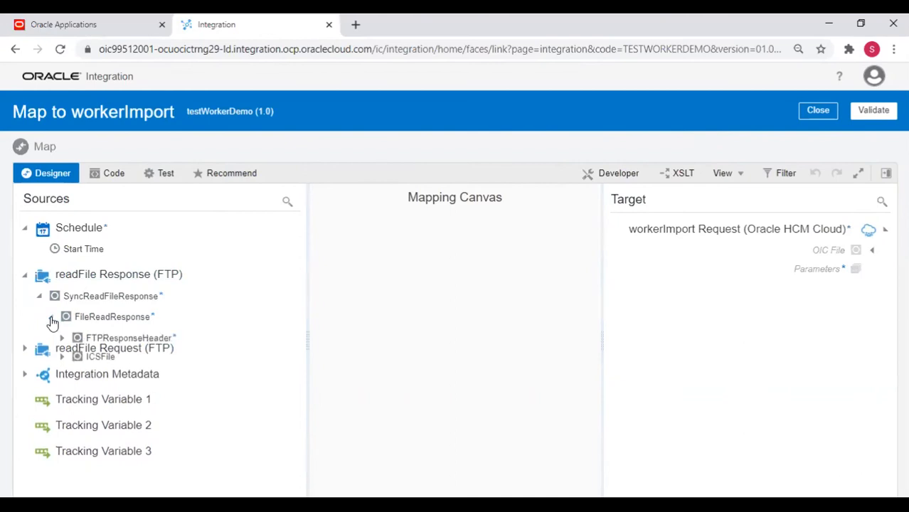
pyautogui.click(61, 359)
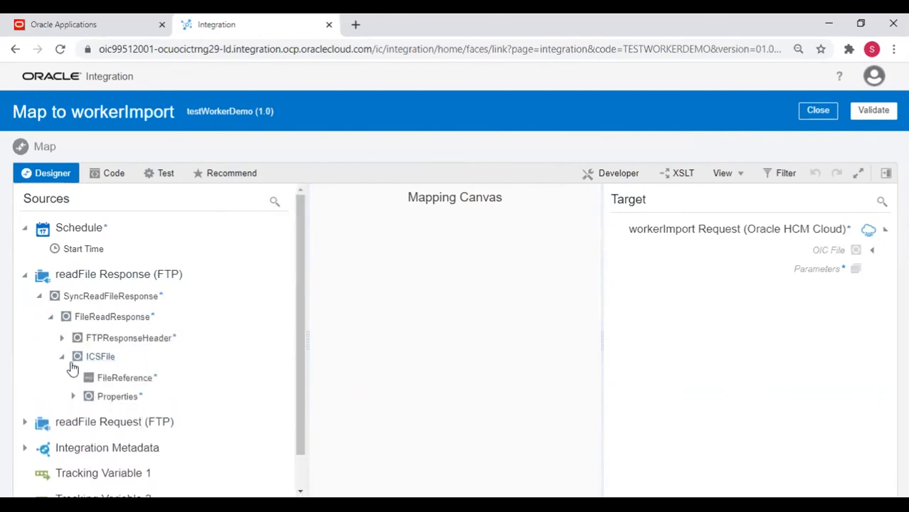
pyautogui.click(71, 399)
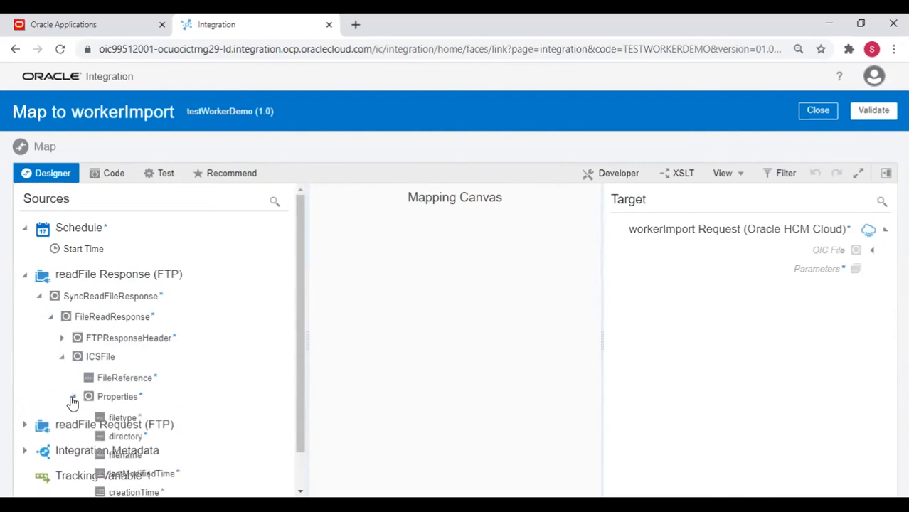
pyautogui.moveTo(298, 326); pyautogui.dragTo(316, 404)
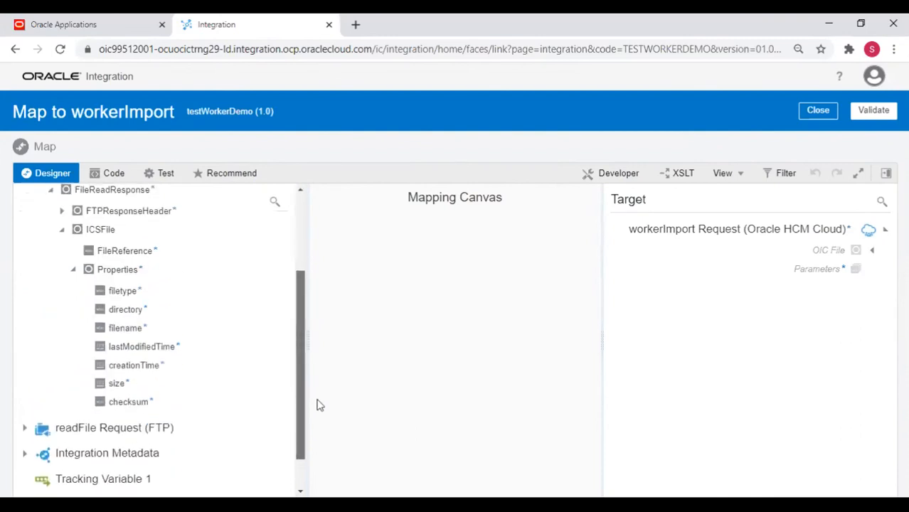
pyautogui.click(872, 250)
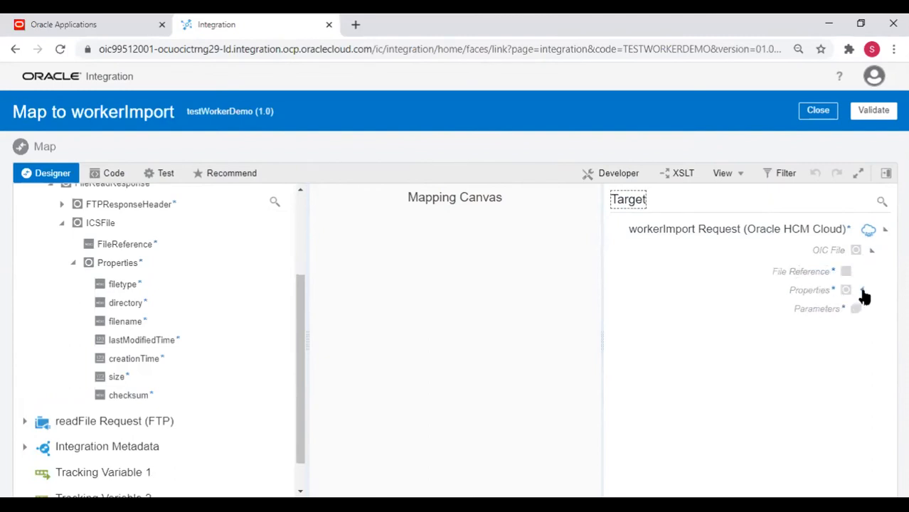
pyautogui.click(861, 291)
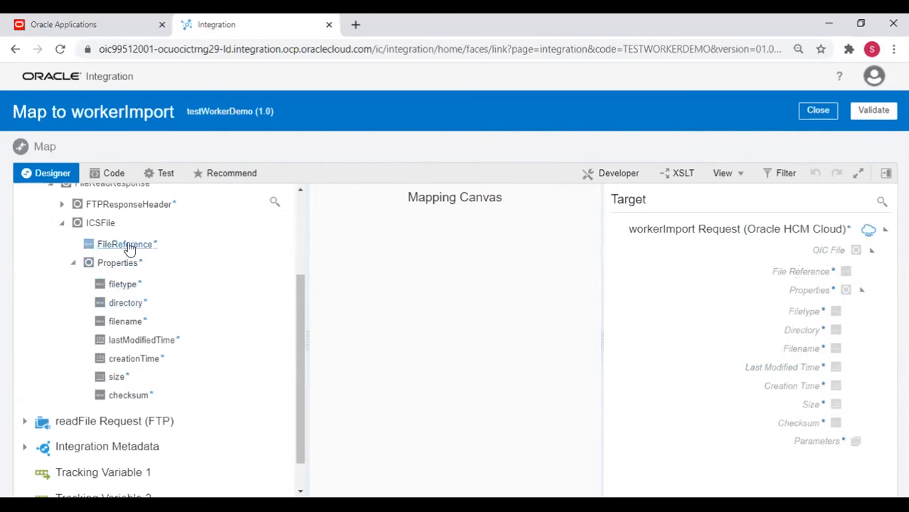
# Link FileReference to File Reference and filename to Filename, closing each expression view.
pyautogui.moveTo(128, 247); pyautogui.dragTo(405, 231)
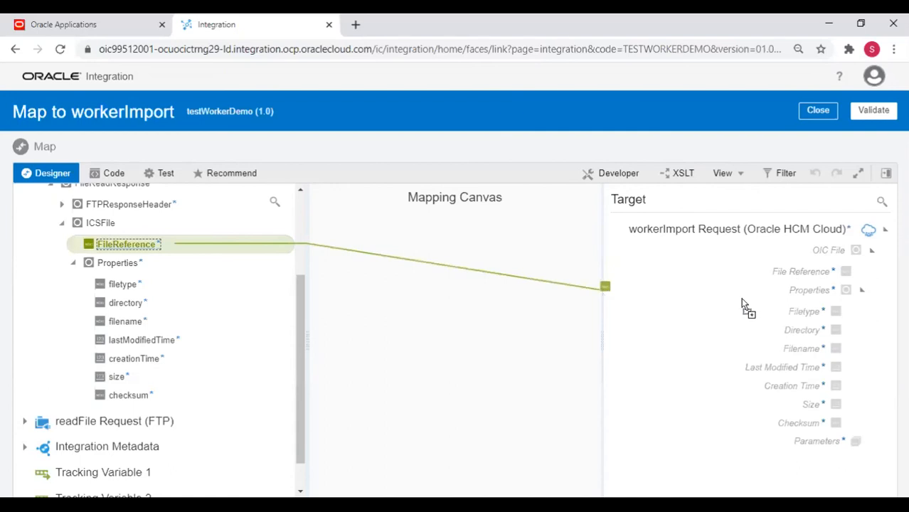
pyautogui.moveTo(771, 286); pyautogui.dragTo(770, 269)
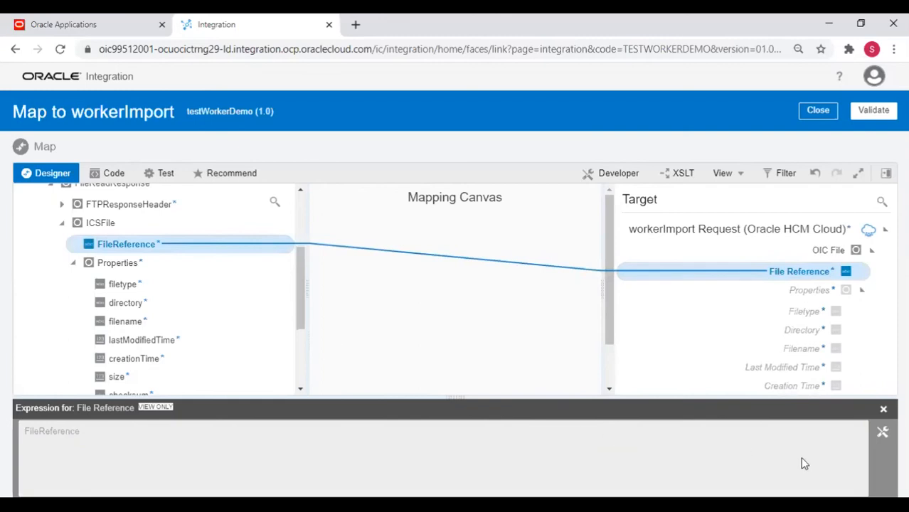
pyautogui.click(884, 410)
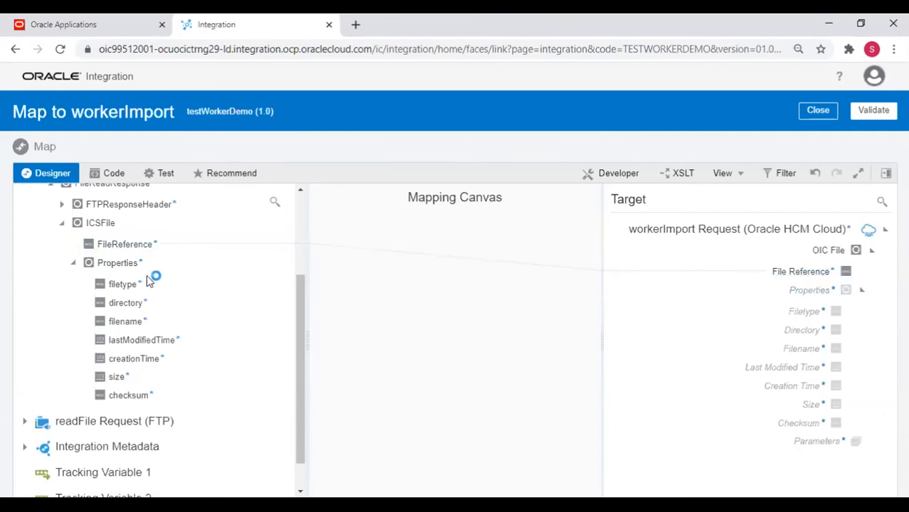
pyautogui.moveTo(134, 325); pyautogui.dragTo(797, 350)
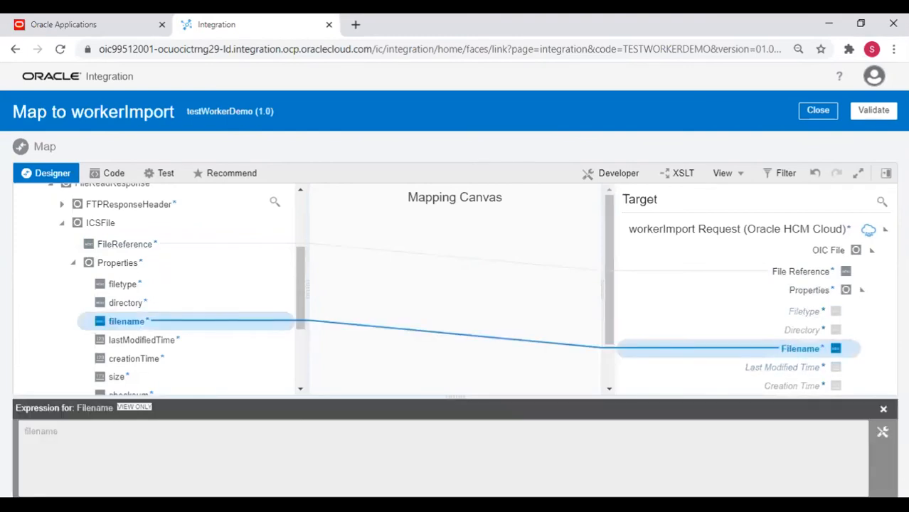
pyautogui.click(883, 409)
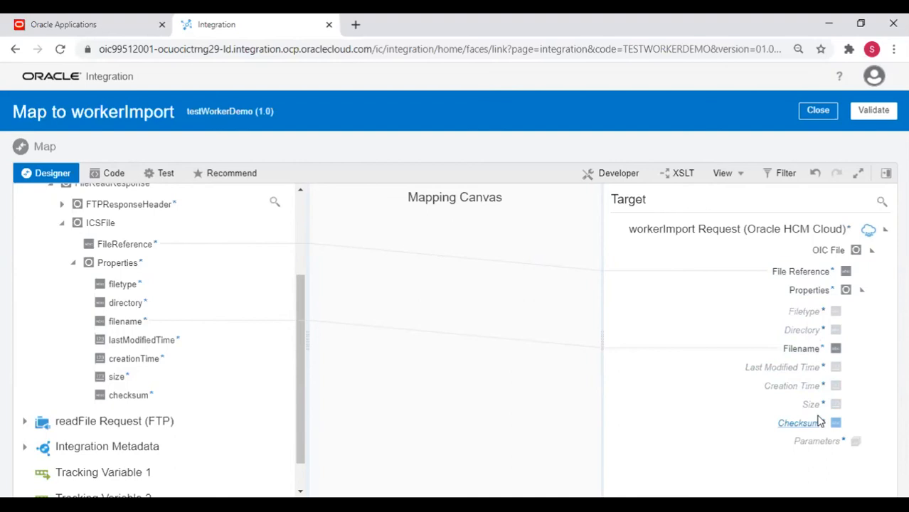
# Validate the mapping, then browse Operators and the Integration Cloud functions like lookupValue and getFlowId.
pyautogui.click(879, 113)
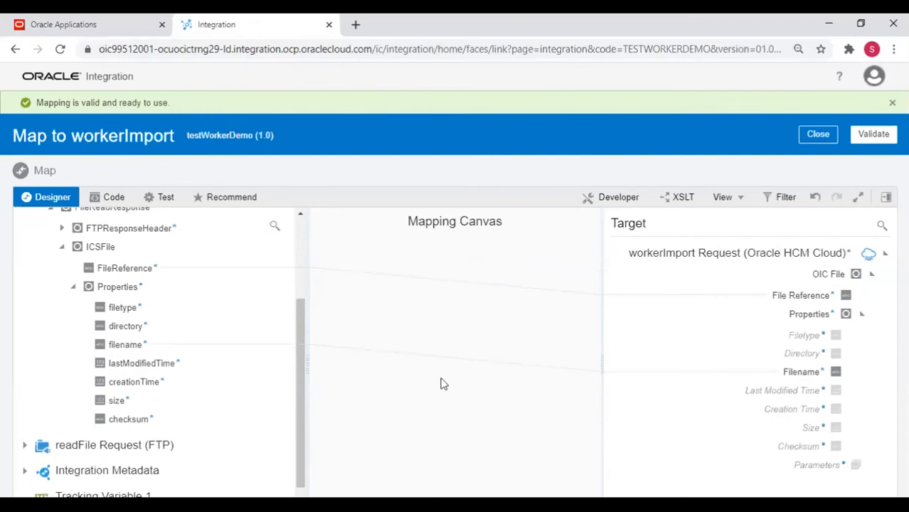
pyautogui.click(886, 197)
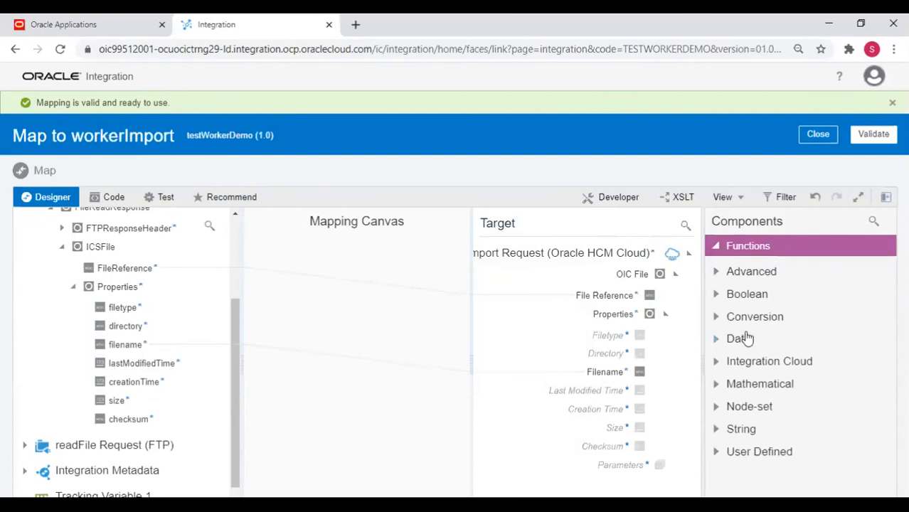
pyautogui.click(719, 247)
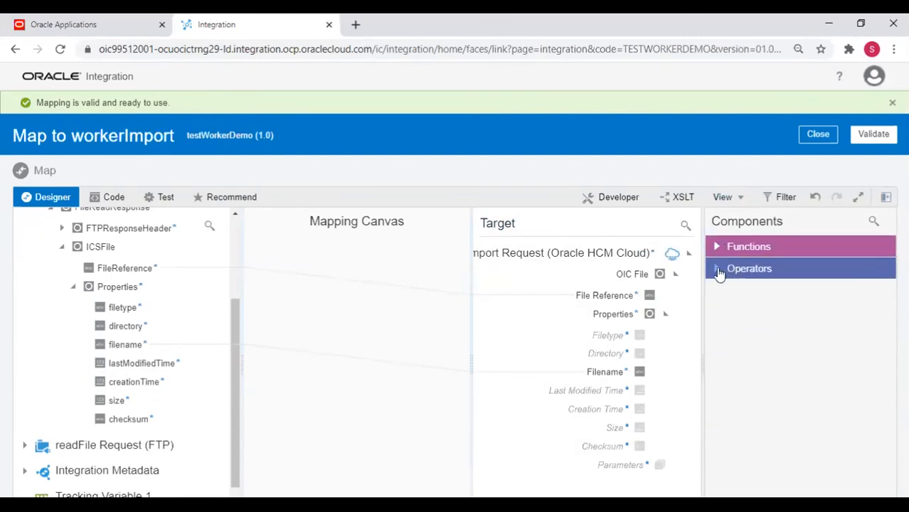
pyautogui.click(719, 272)
pyautogui.scroll(-2, 756, 357)
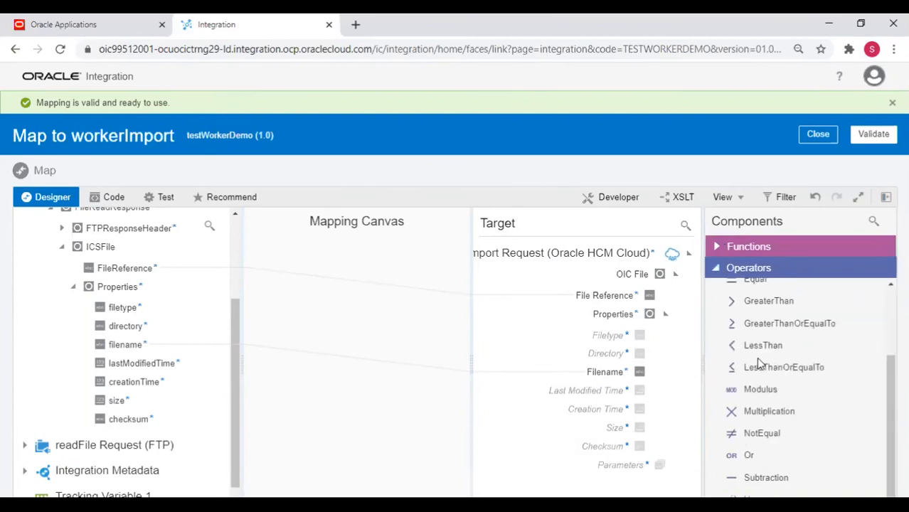
pyautogui.scroll(2, 756, 357)
pyautogui.click(722, 274)
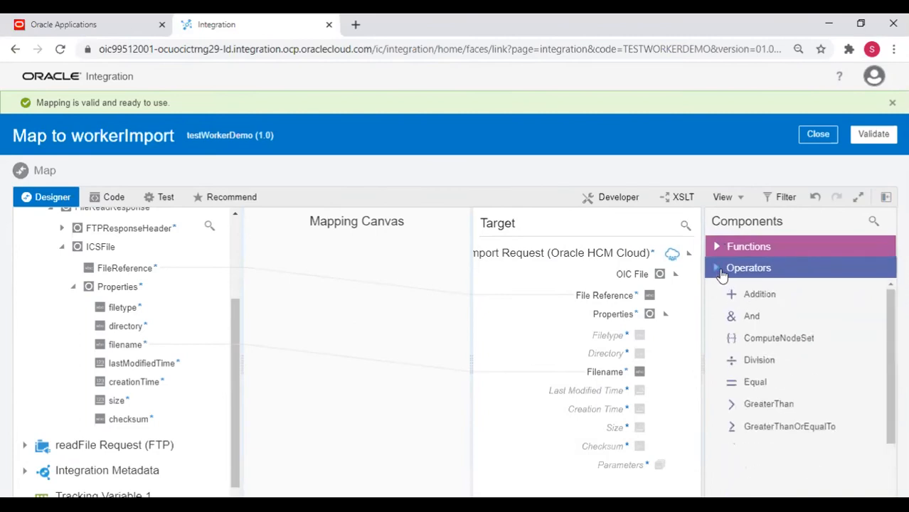
pyautogui.click(722, 246)
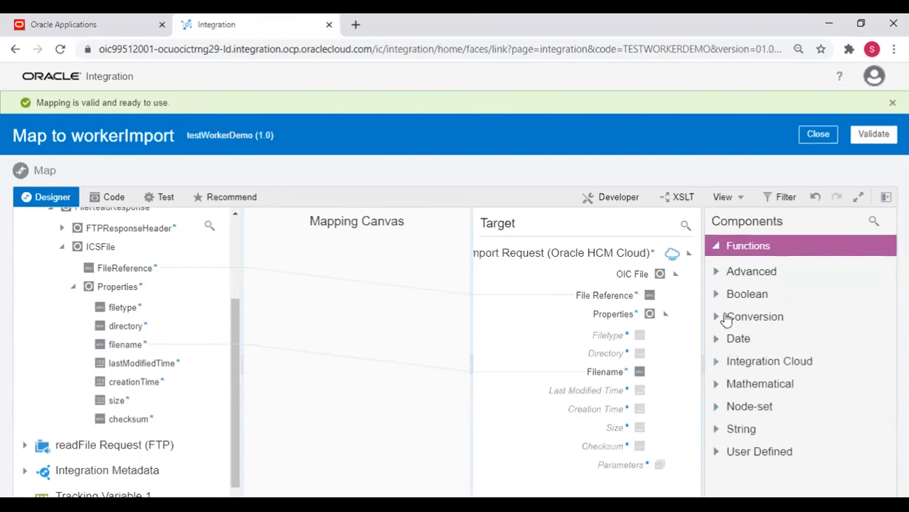
pyautogui.click(716, 362)
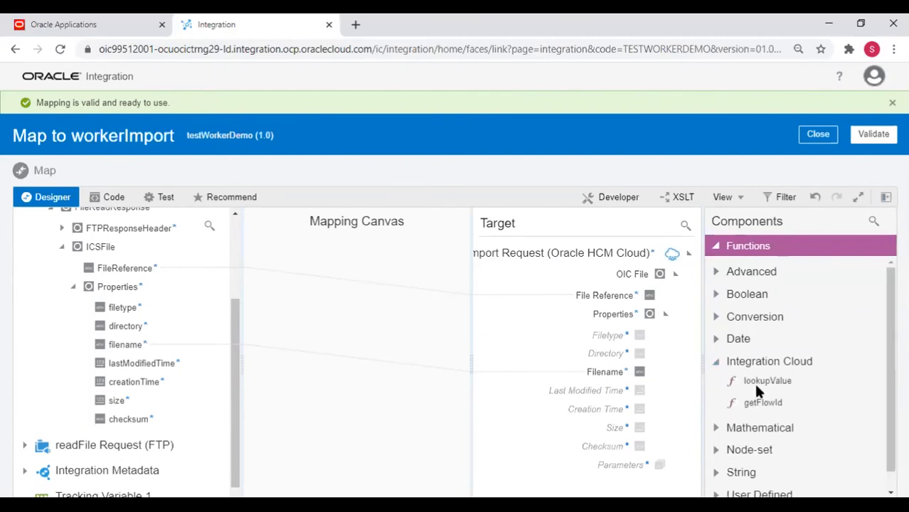
pyautogui.moveTo(756, 388)
# Inspect the FileReference to File Reference expression and confirm the mapping stays valid.
pyautogui.rightClick(339, 293)
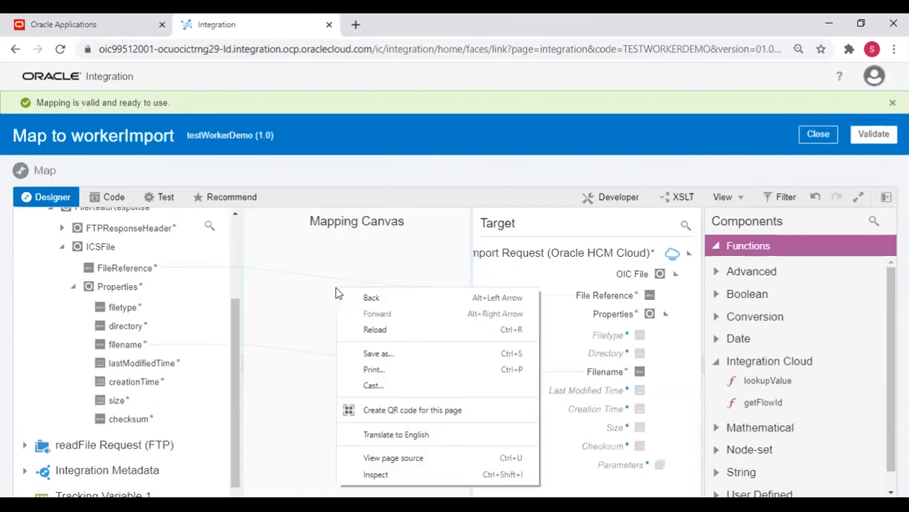
pyautogui.click(292, 305)
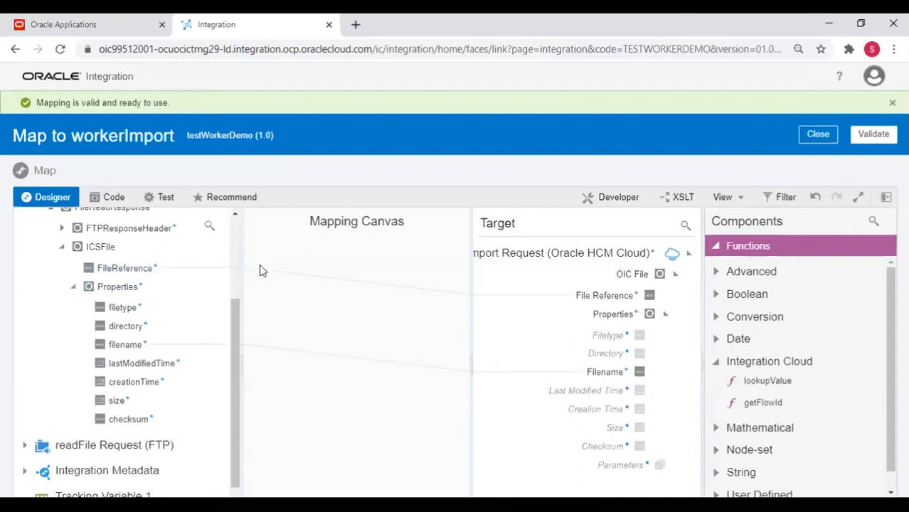
pyautogui.click(281, 275)
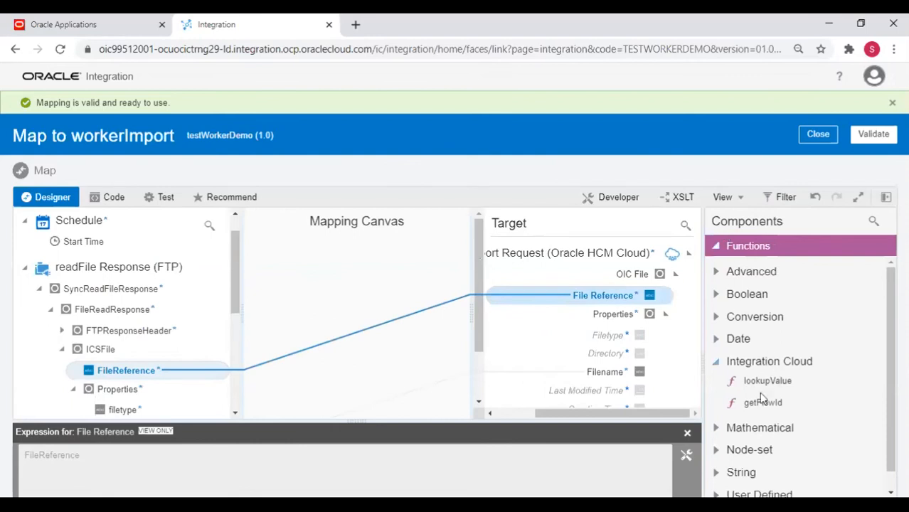
pyautogui.click(688, 433)
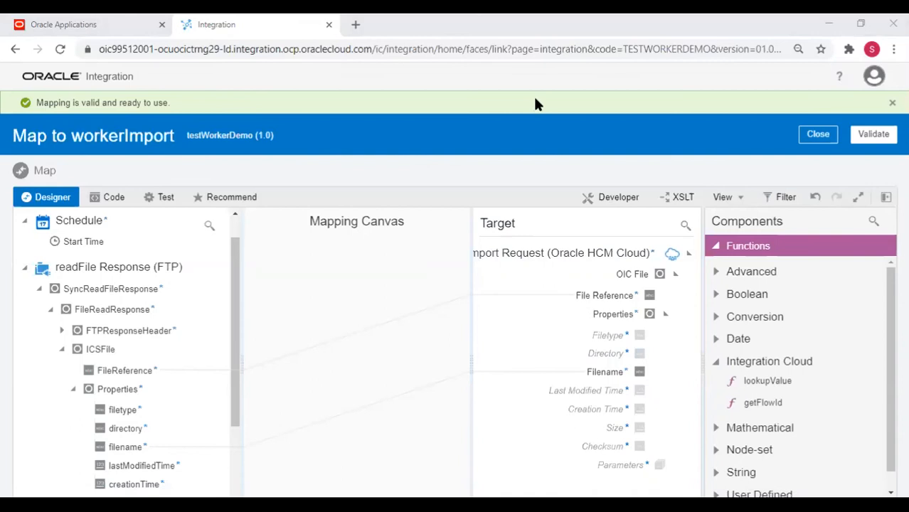
pyautogui.click(532, 129)
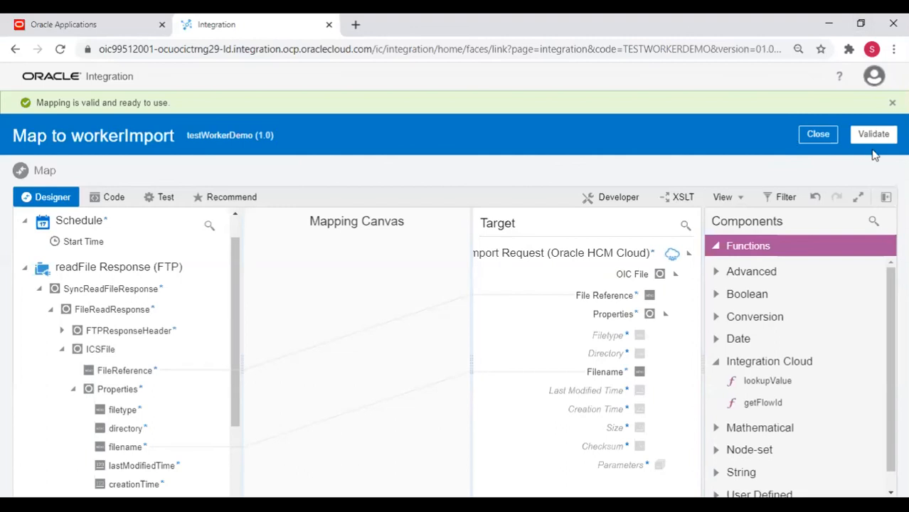
# Close the mapper back to the testWorkerDemo flow and open its integration actions menu.
pyautogui.click(817, 134)
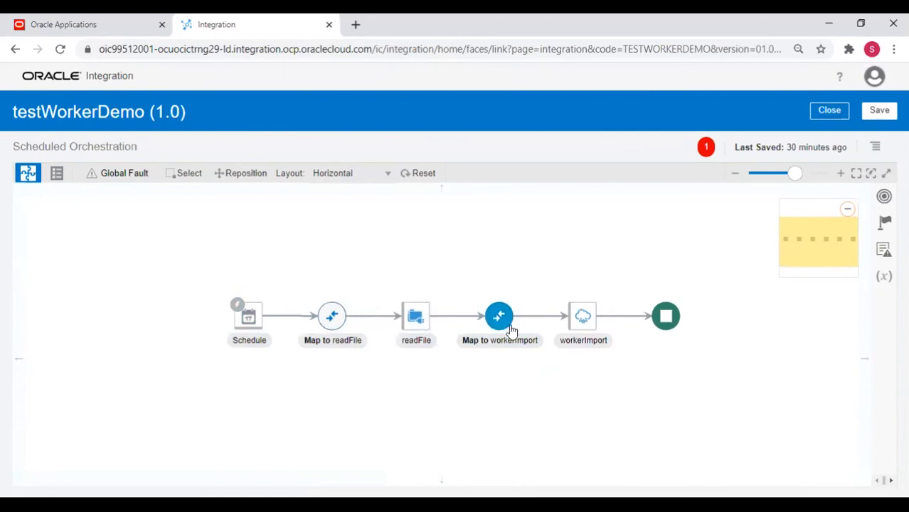
pyautogui.moveTo(571, 345)
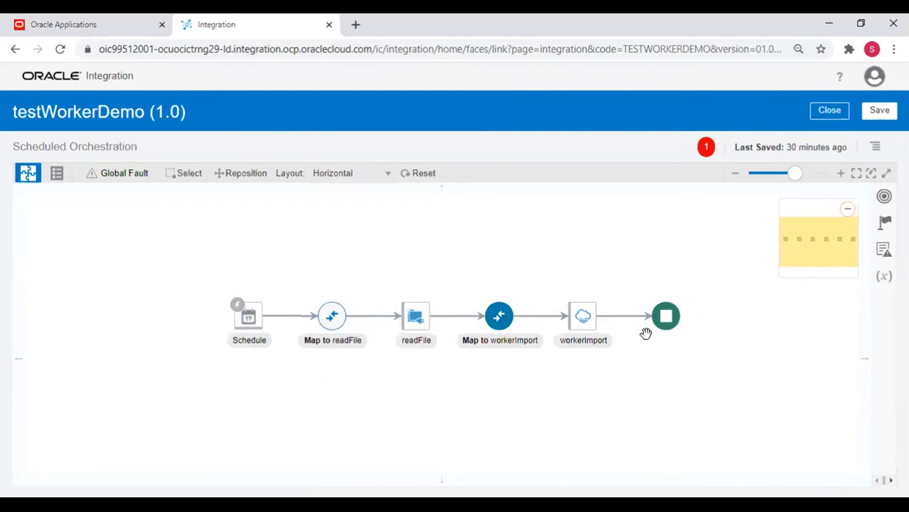
pyautogui.click(875, 146)
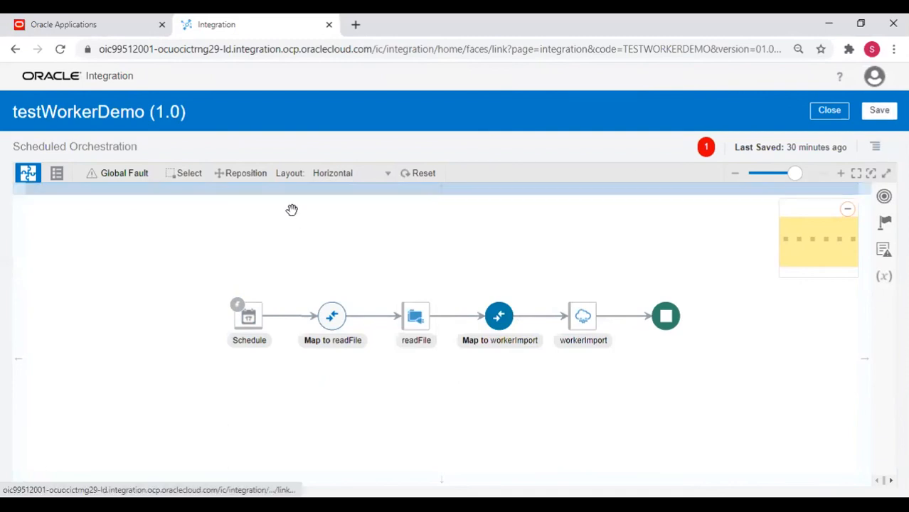
# Set startTime as the primary tracking identifier of testWorkerDemo and save the integration.
pyautogui.click(804, 165)
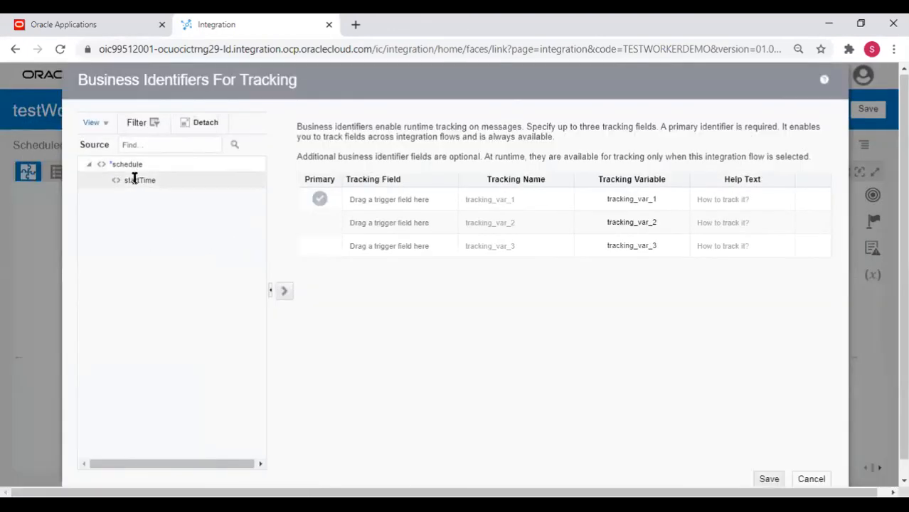
pyautogui.moveTo(134, 180); pyautogui.dragTo(390, 202)
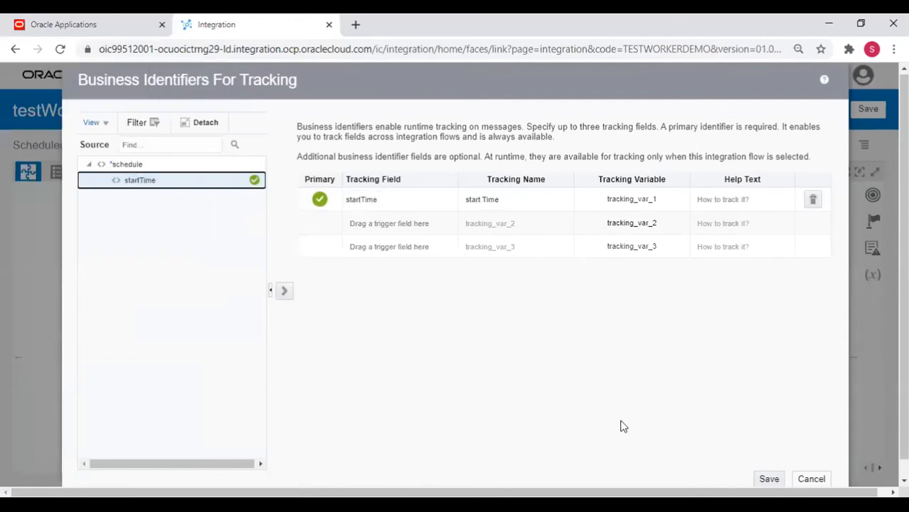
pyautogui.click(774, 479)
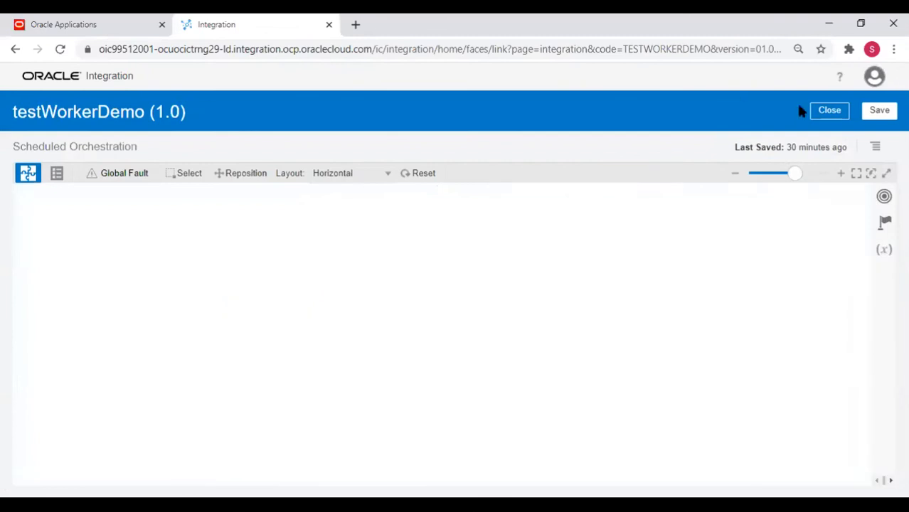
pyautogui.click(877, 112)
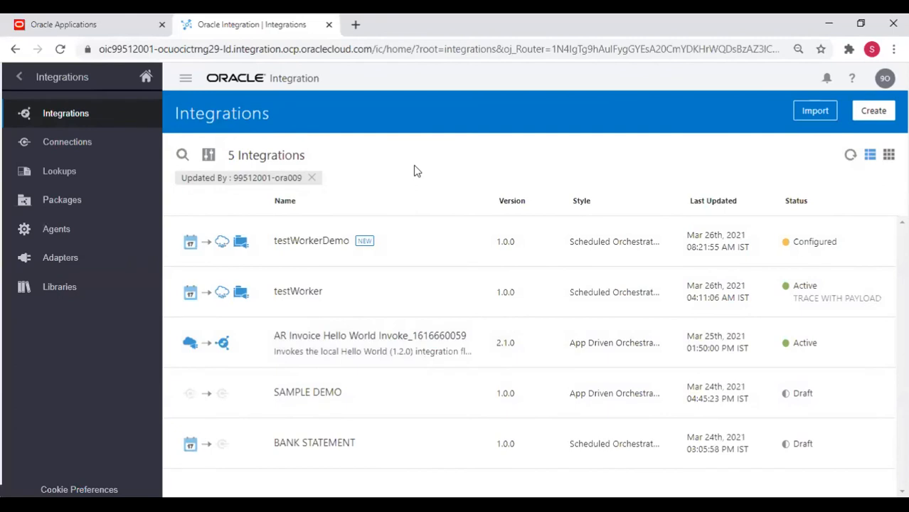
# Bring up the Activate Integration dialog for testWorkerDemo (1.0) from its row in the list.
pyautogui.moveTo(778, 243)
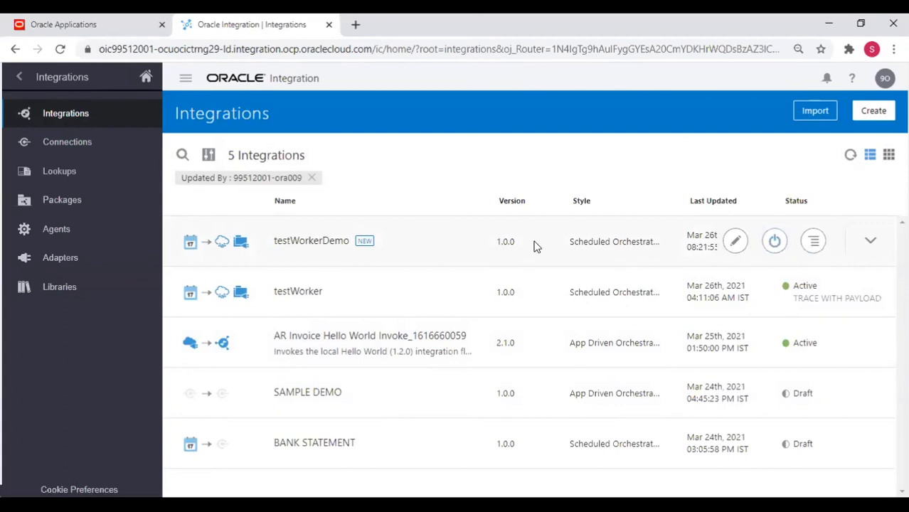
pyautogui.click(775, 243)
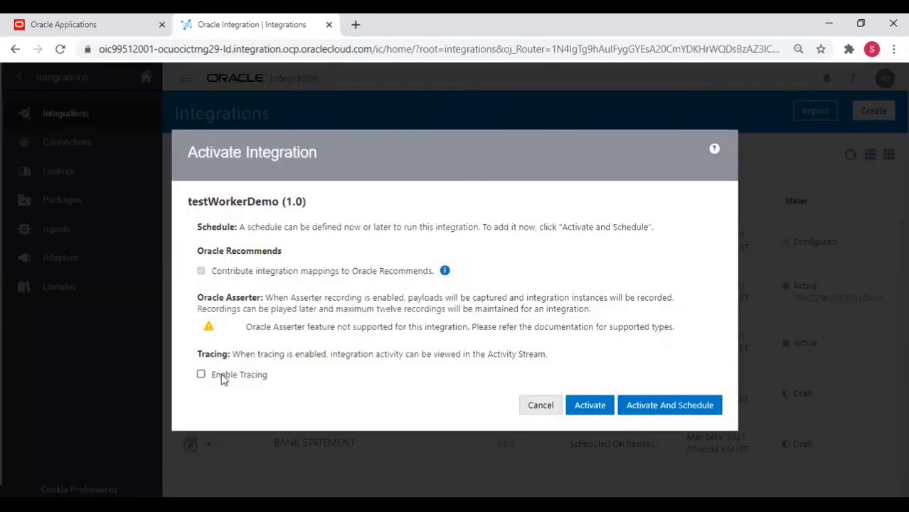
# Enable tracing with the payload included for the testWorkerDemo activation.
pyautogui.click(221, 377)
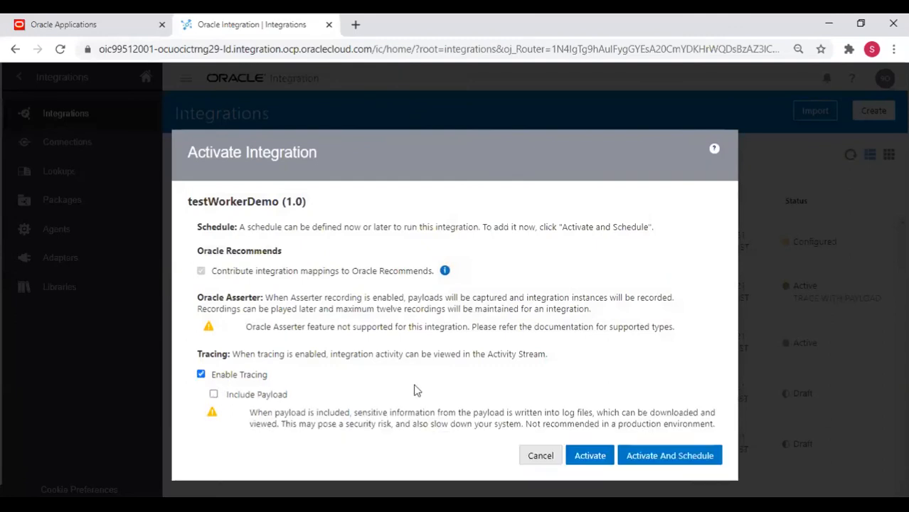
pyautogui.click(450, 397)
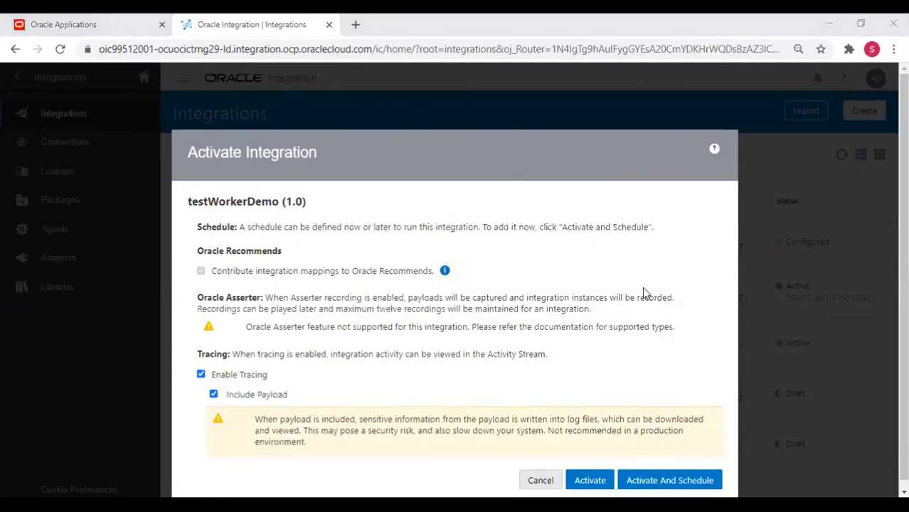
pyautogui.scroll(-1, 667, 439)
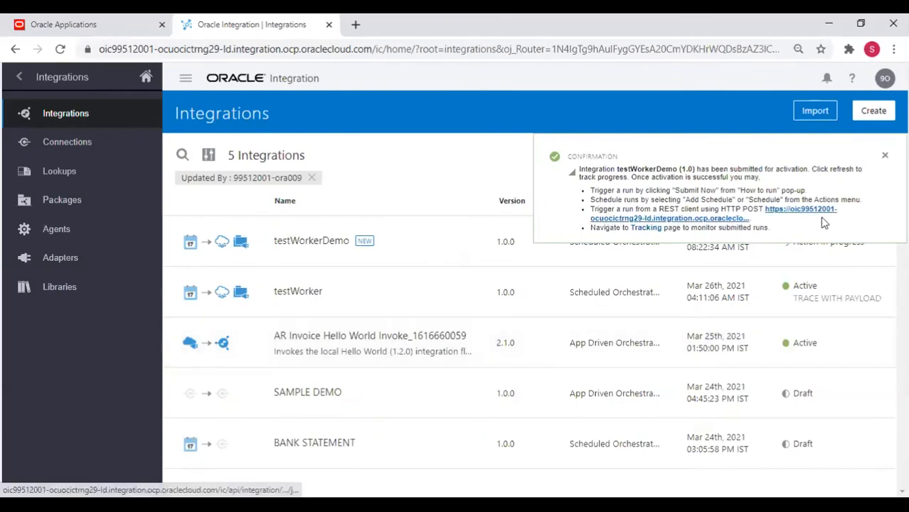
# Refresh the list to confirm testWorkerDemo is Active, then submit an ad hoc Submit Now run.
pyautogui.click(885, 155)
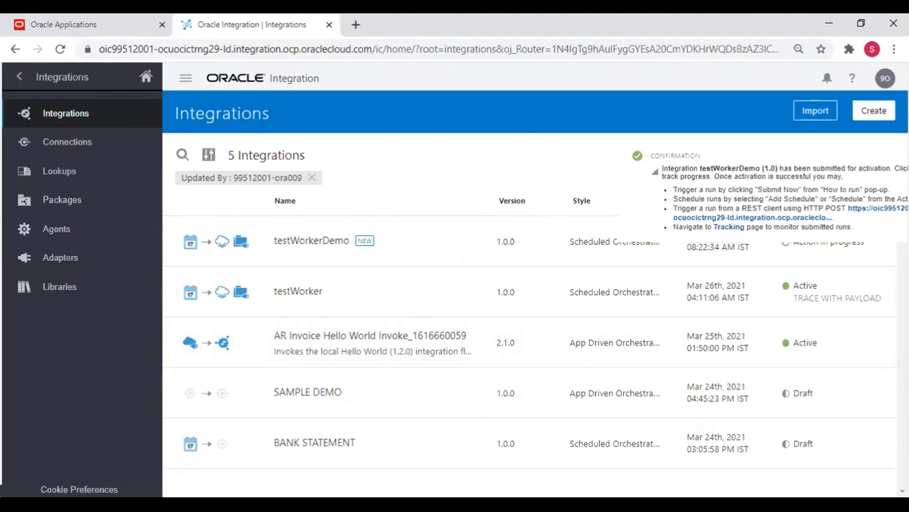
pyautogui.click(850, 156)
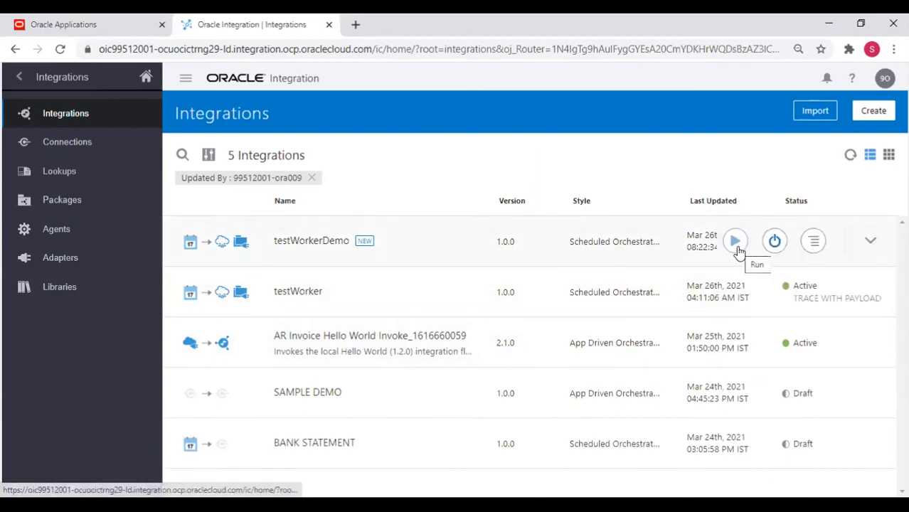
pyautogui.click(736, 243)
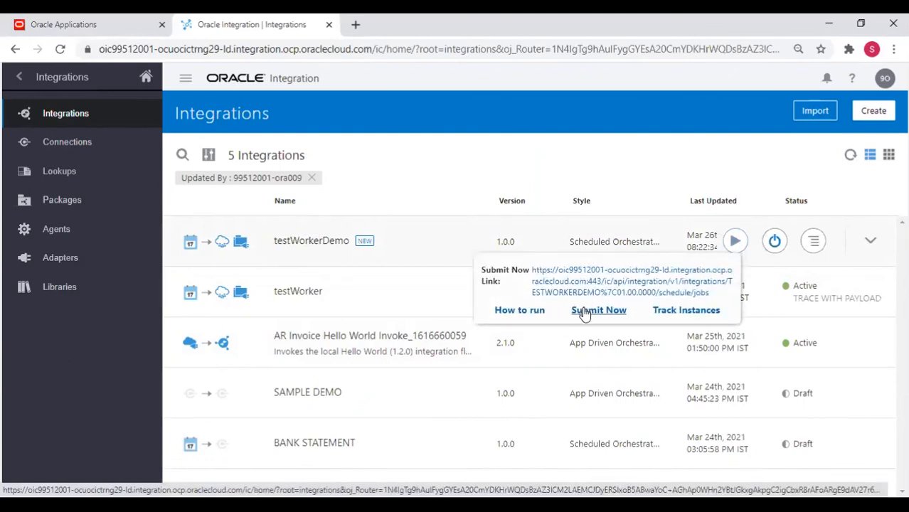
pyautogui.click(584, 311)
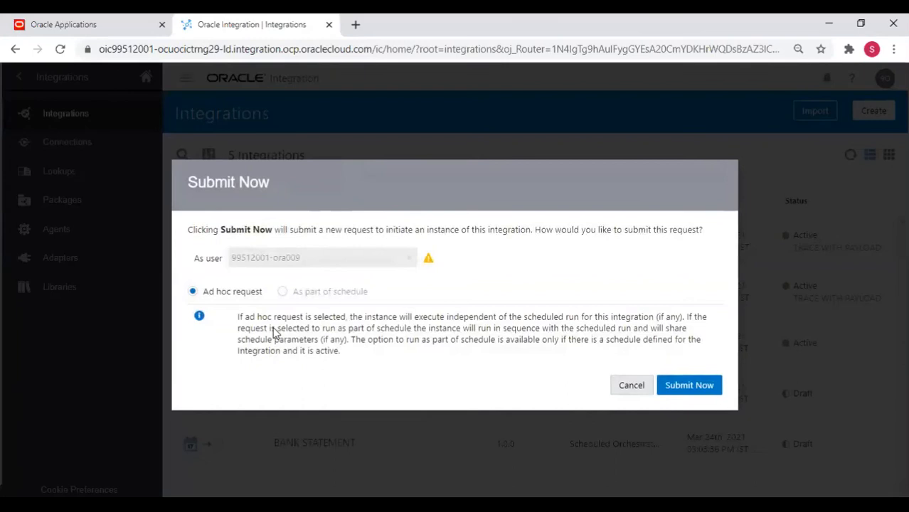
pyautogui.click(680, 389)
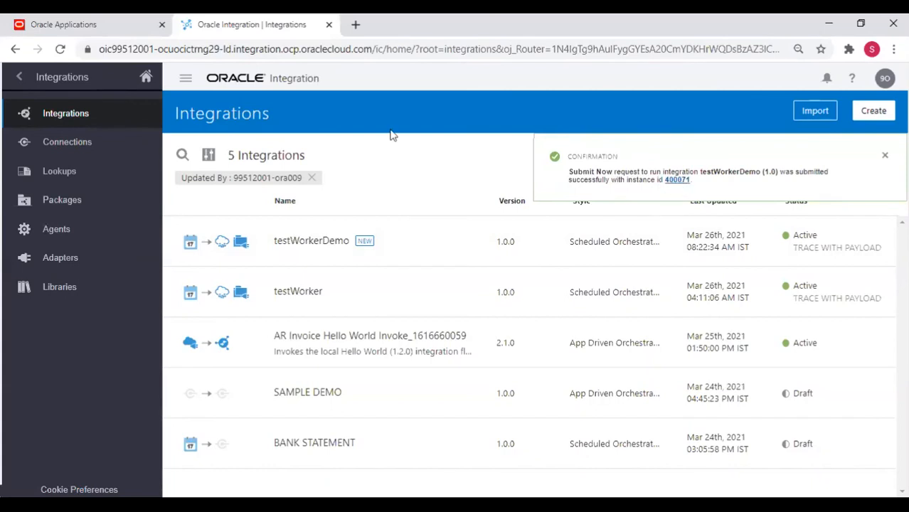
# Go to Monitoring > Integrations and open testWorkerDemo's received instances, showing 400071 Succeeded.
pyautogui.click(20, 77)
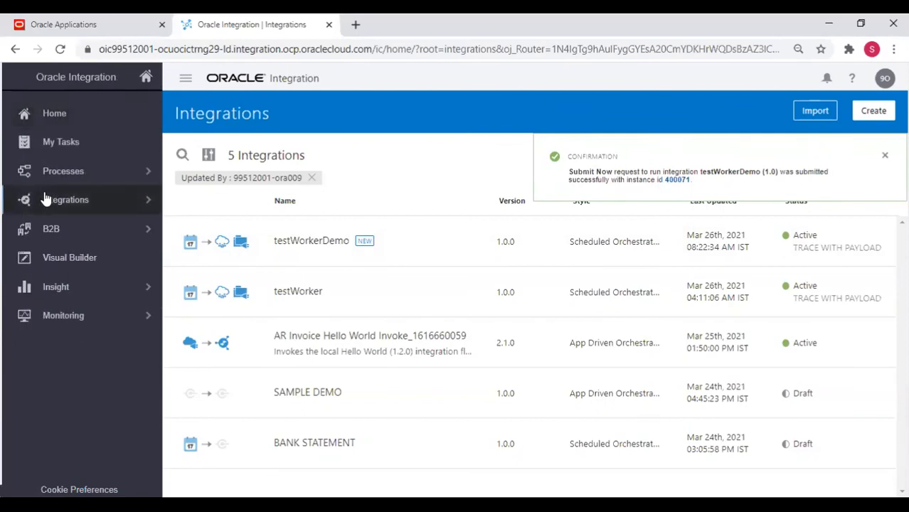
pyautogui.click(64, 314)
pyautogui.click(71, 169)
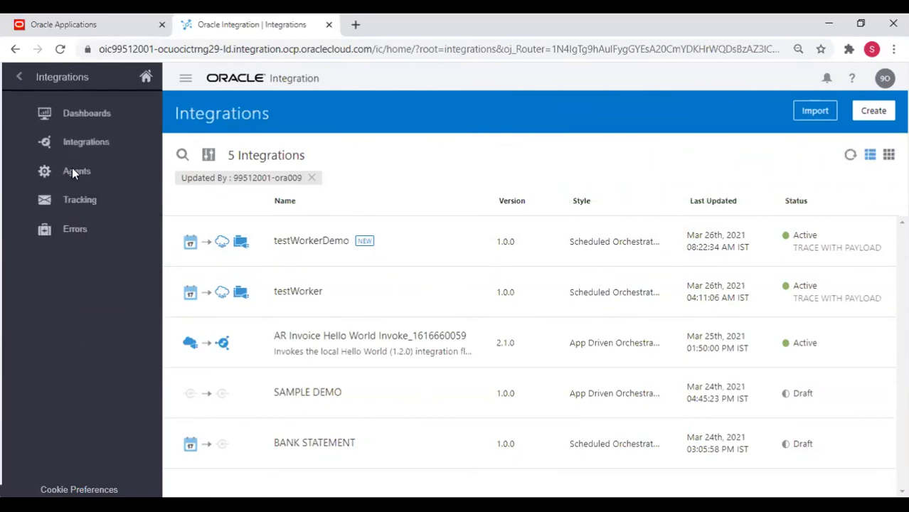
pyautogui.click(66, 145)
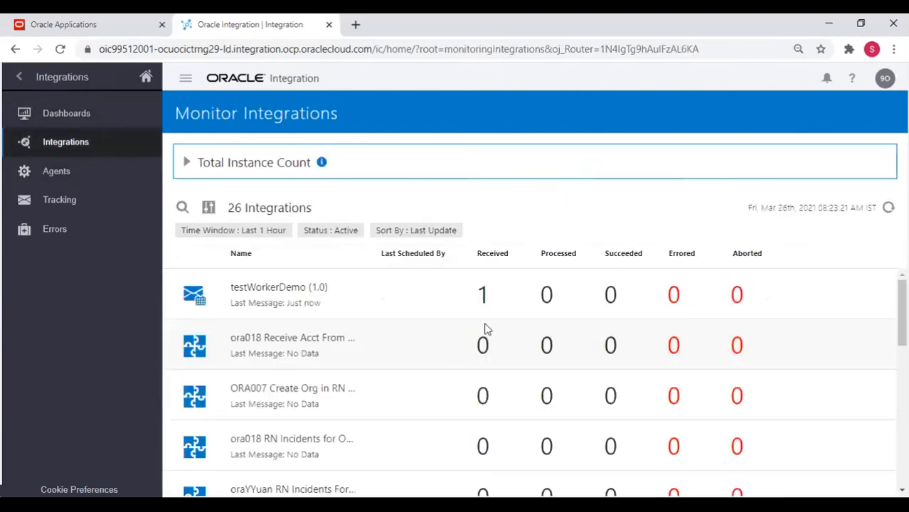
pyautogui.click(487, 307)
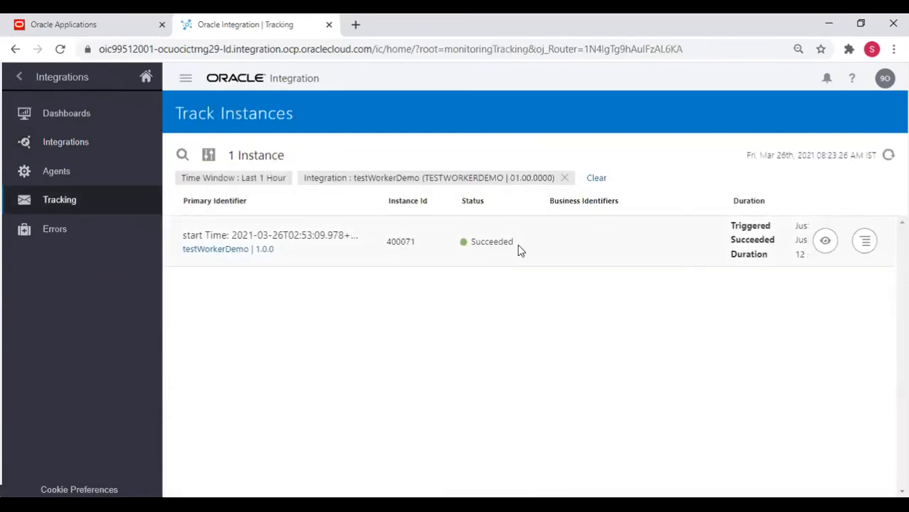
# Refresh the tracked instances and open instance 400071's activity stream to show the workerImport payload.
pyautogui.click(889, 155)
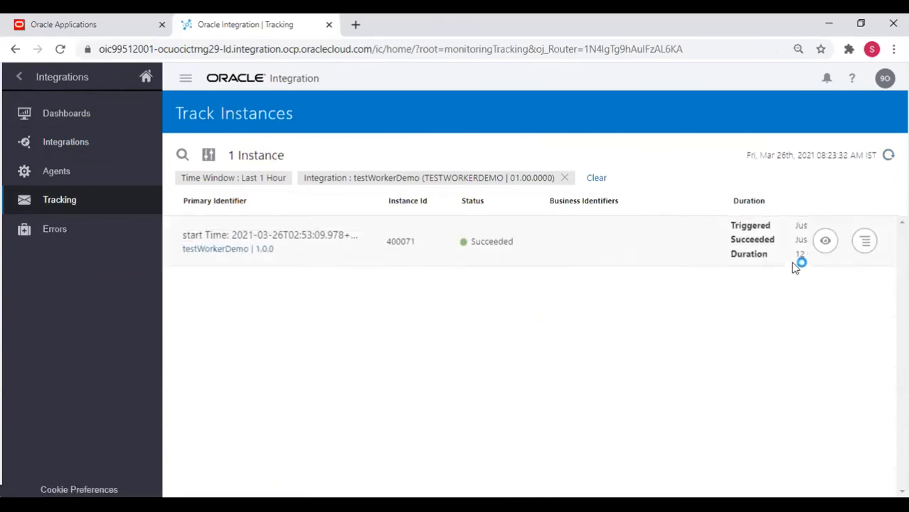
pyautogui.click(830, 242)
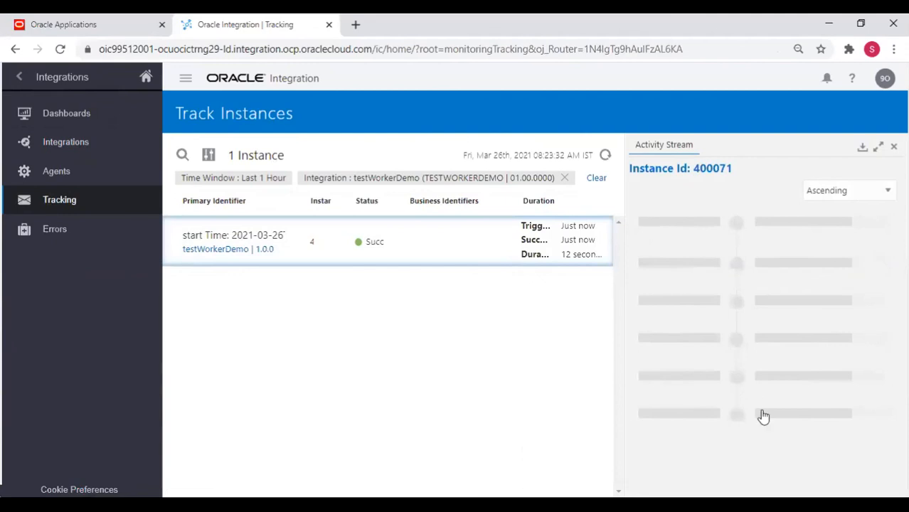
pyautogui.scroll(-3, 760, 409)
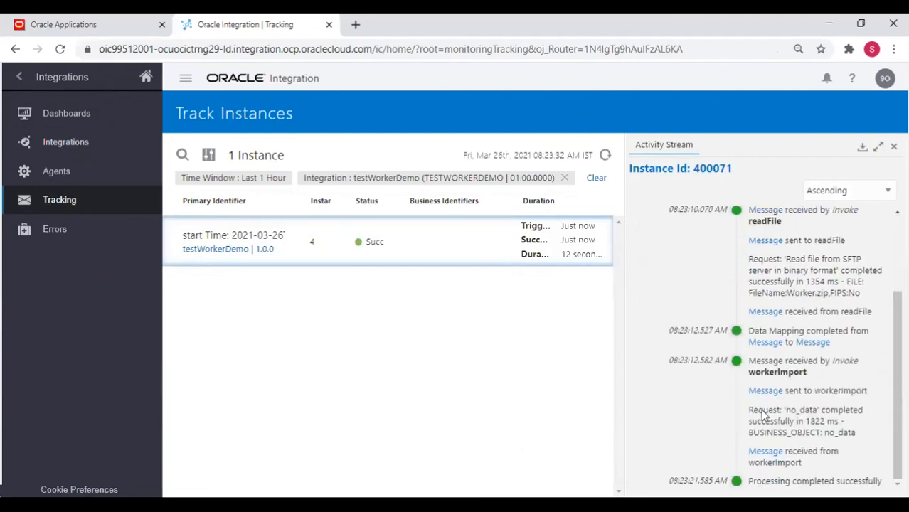
pyautogui.scroll(3, 762, 414)
pyautogui.scroll(-3, 762, 414)
pyautogui.click(764, 397)
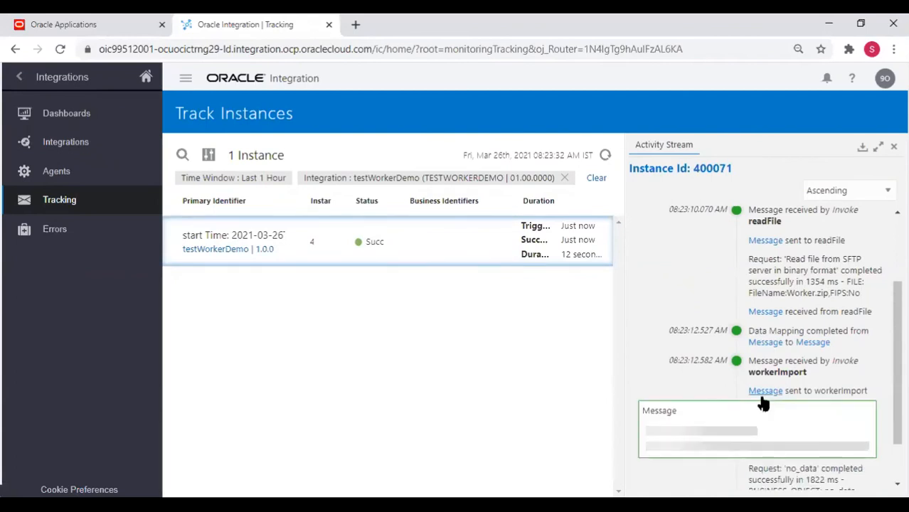
# Select the Worker.zip filename in the payload and switch to the Oracle Applications home page.
pyautogui.scroll(-10, 782, 412)
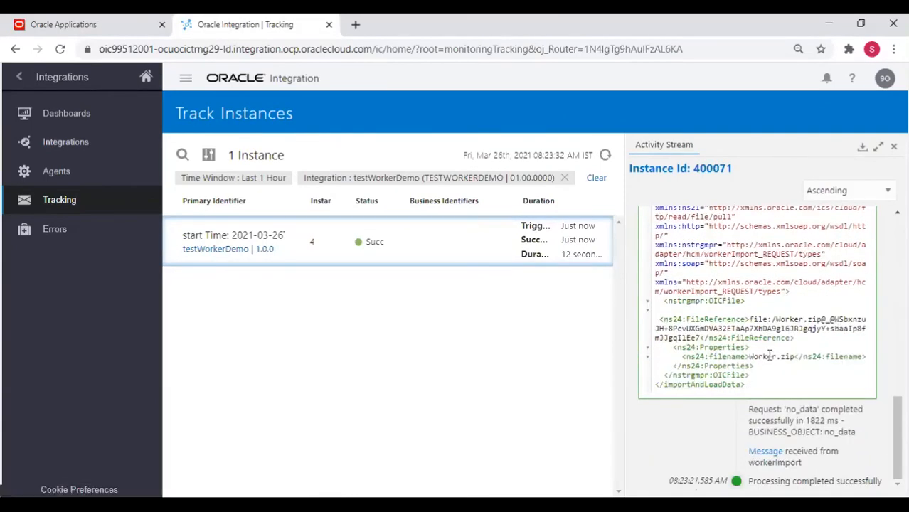
pyautogui.moveTo(751, 359); pyautogui.dragTo(790, 357)
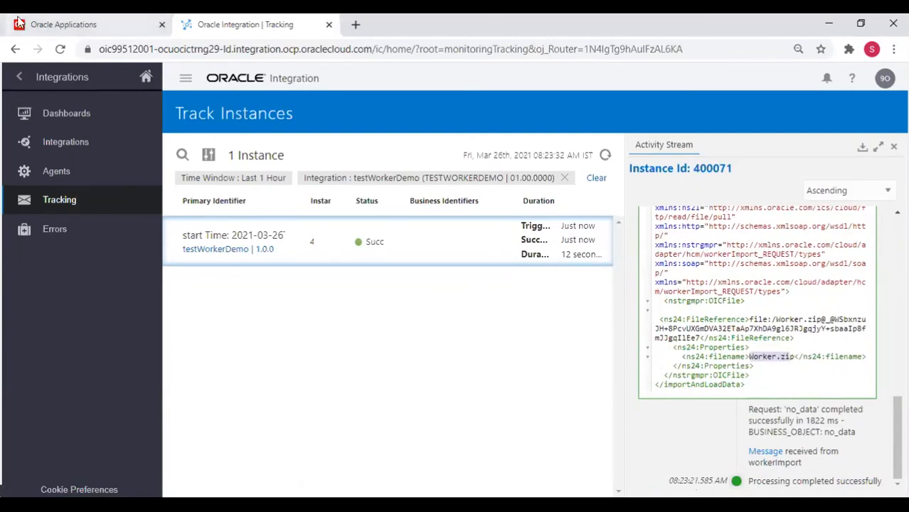
pyautogui.click(64, 24)
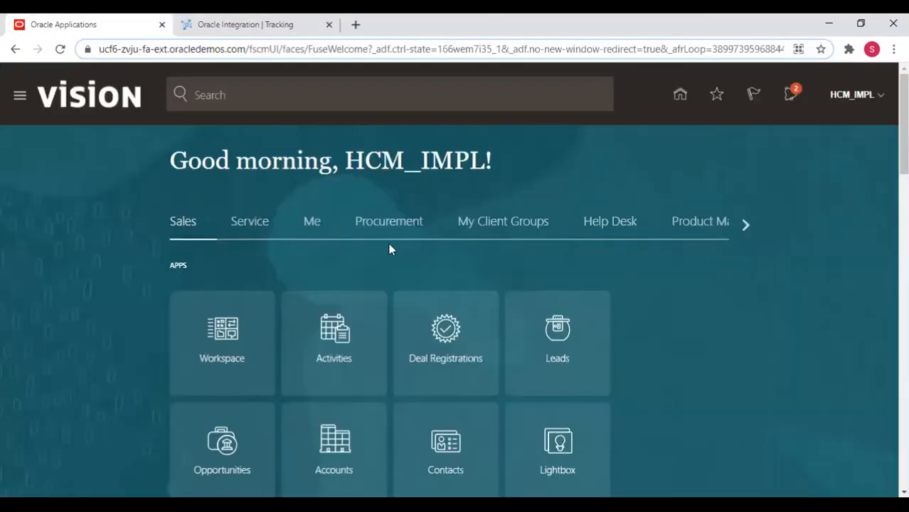
# Page through the home page app areas to Partner Management and Others, then back to the start.
pyautogui.click(747, 229)
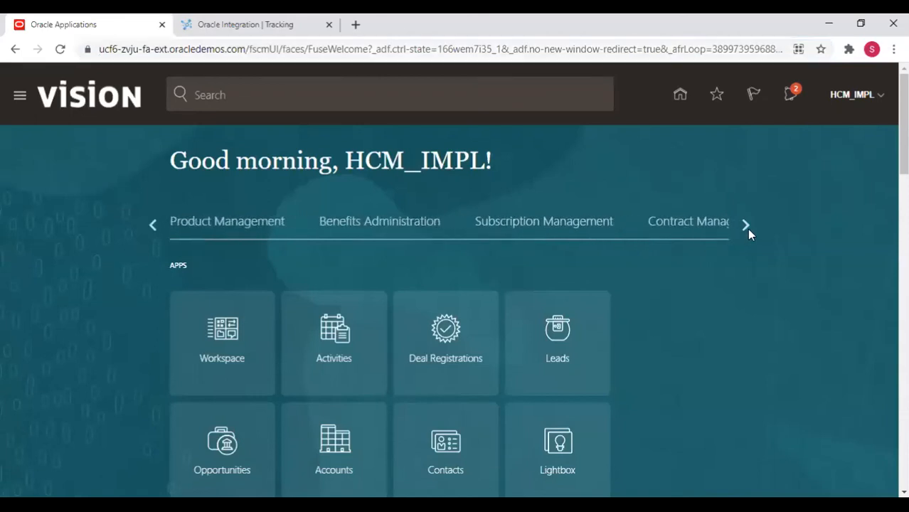
pyautogui.click(747, 228)
pyautogui.click(741, 230)
pyautogui.click(740, 230)
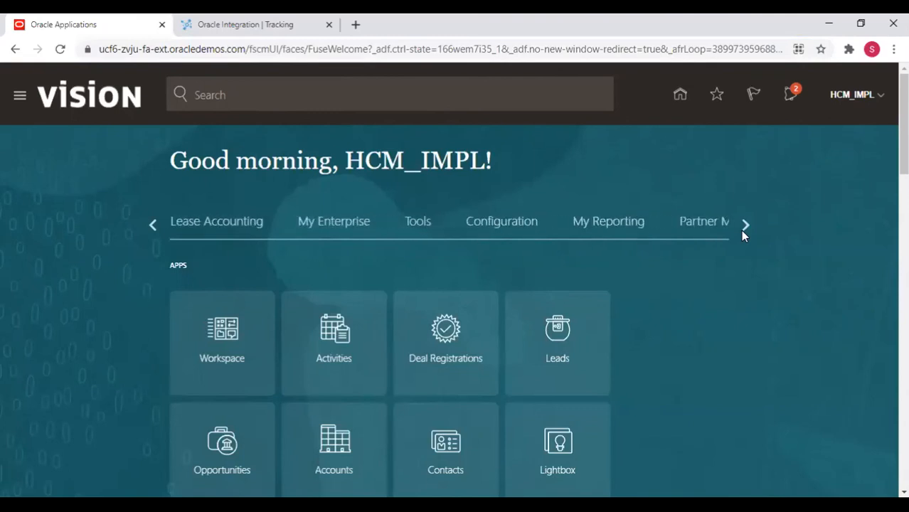
pyautogui.click(740, 230)
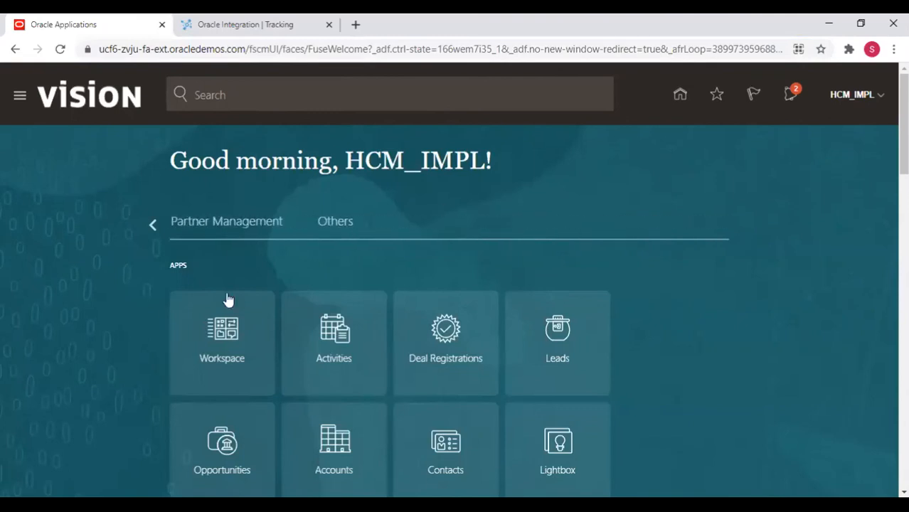
pyautogui.click(151, 225)
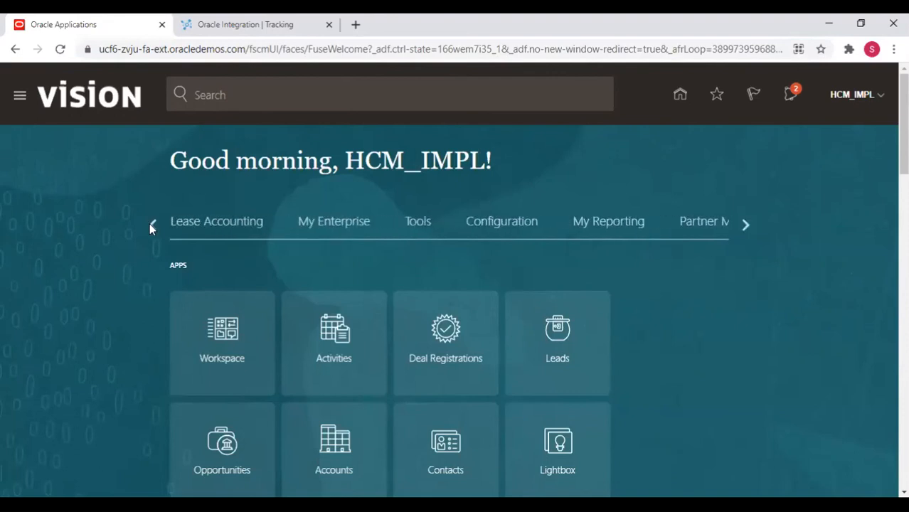
pyautogui.click(151, 225)
pyautogui.click(151, 225)
pyautogui.click(151, 225)
pyautogui.click(151, 225)
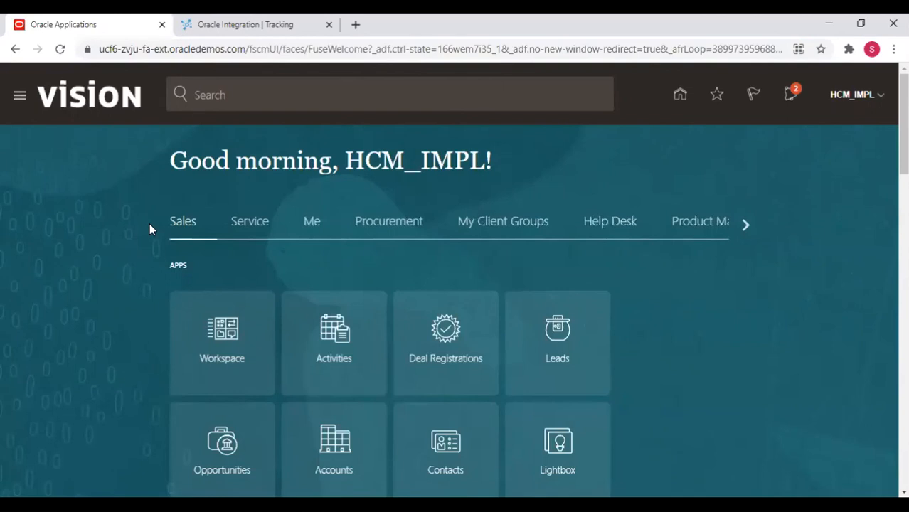
# Open My Client Groups and choose the Data Exchange work area.
pyautogui.click(476, 223)
pyautogui.scroll(-4, 430, 372)
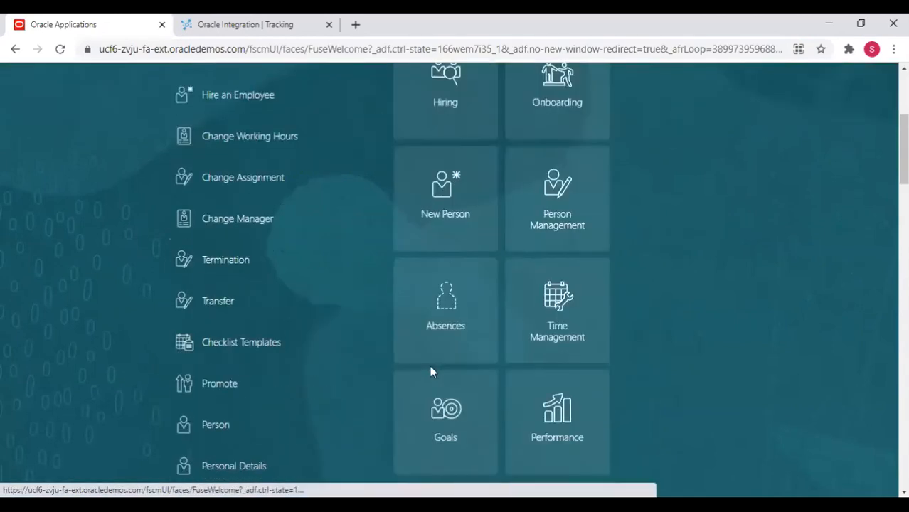
pyautogui.scroll(-10, 431, 372)
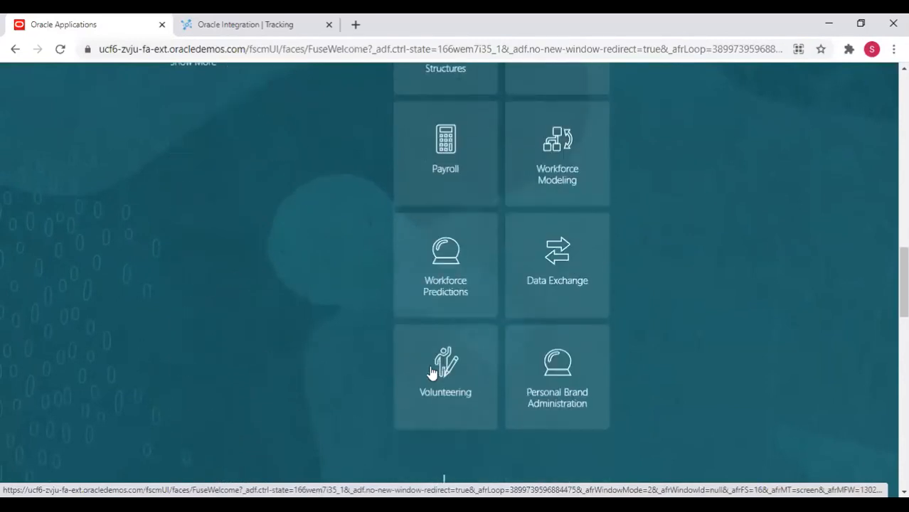
pyautogui.scroll(-1, 430, 372)
pyautogui.scroll(2, 624, 289)
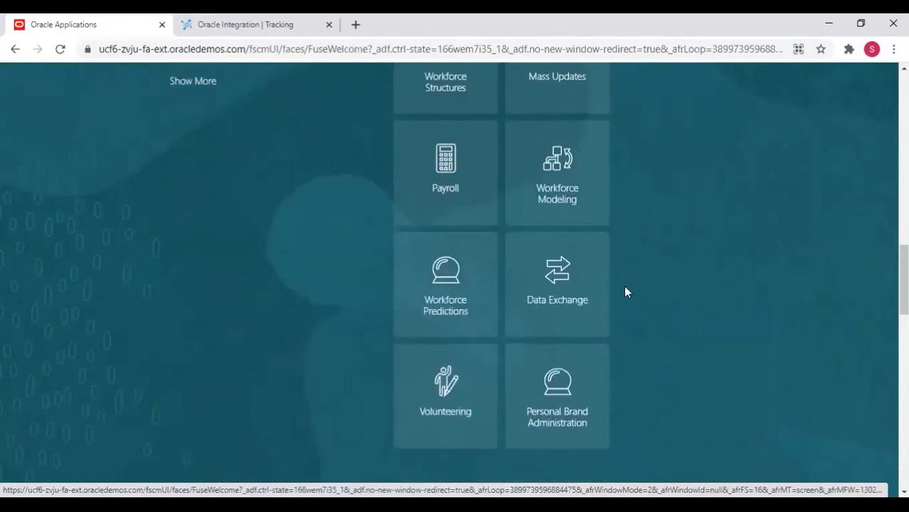
pyautogui.click(524, 278)
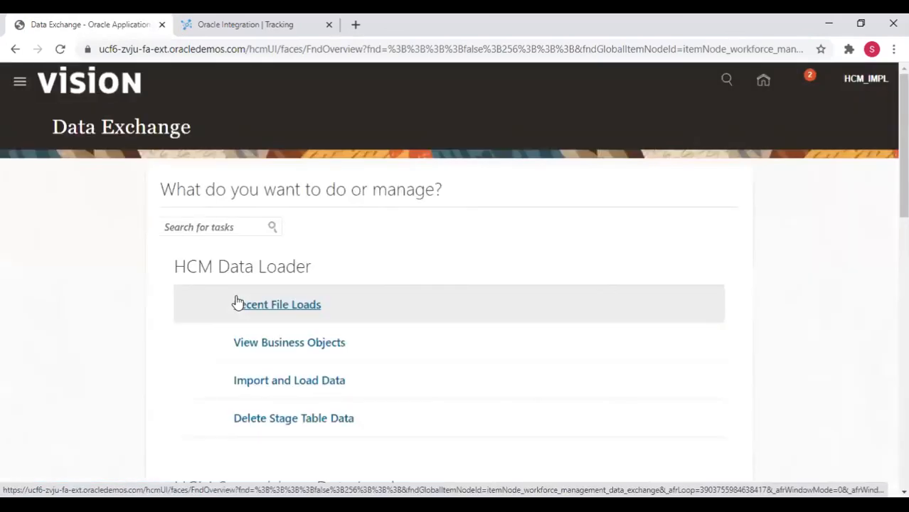
# Open Import and Load Data and refresh the Worker.zip data set's status, showing 4 failed lines.
pyautogui.scroll(-1, 266, 411)
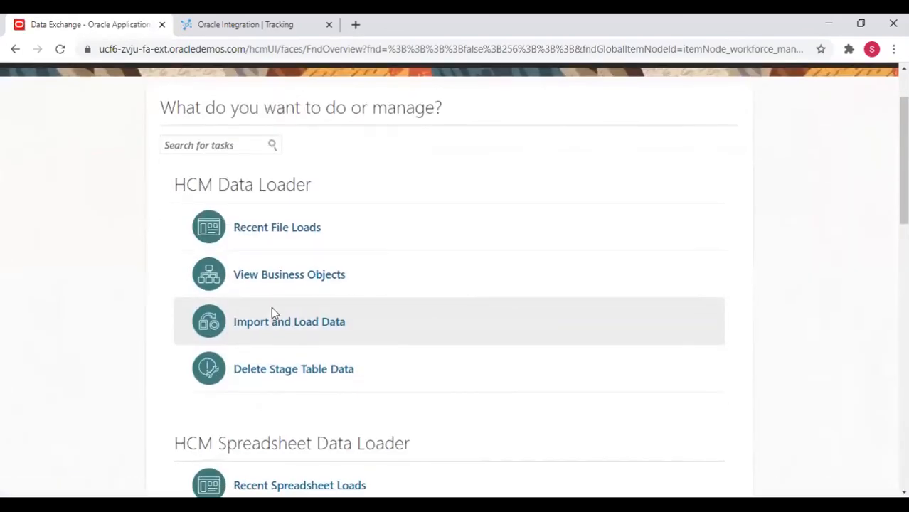
pyautogui.click(273, 318)
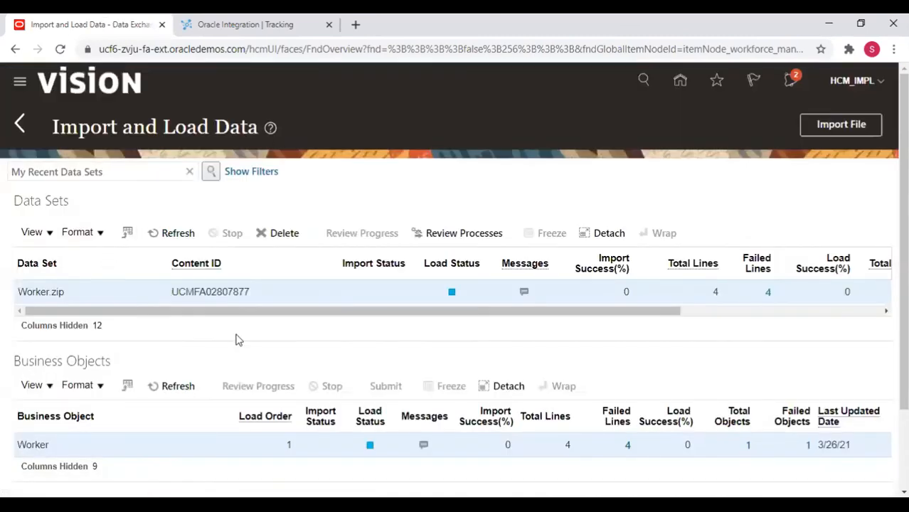
pyautogui.click(40, 293)
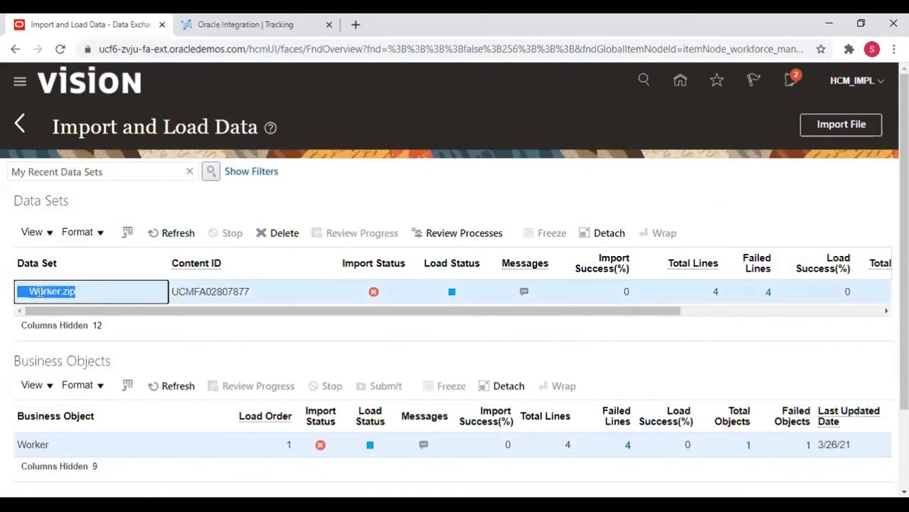
pyautogui.click(218, 290)
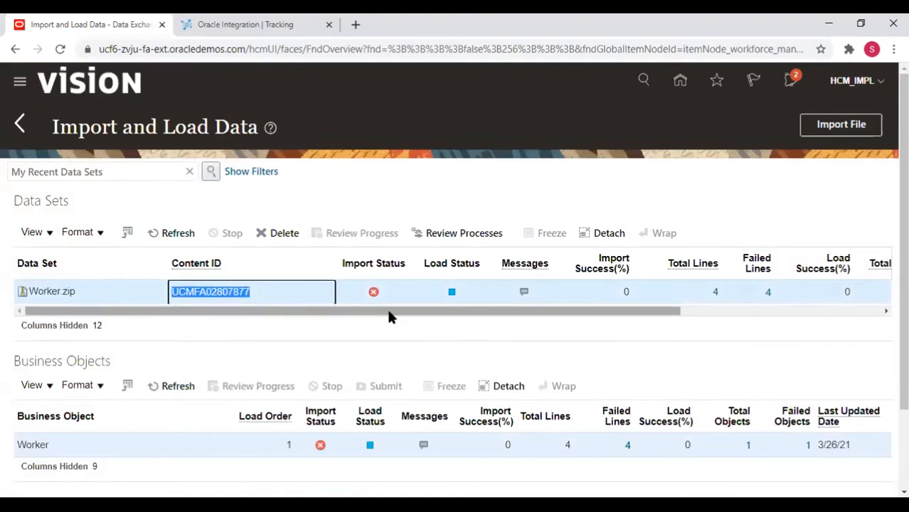
pyautogui.hscroll(3, 384, 317)
pyautogui.hscroll(-3, 380, 318)
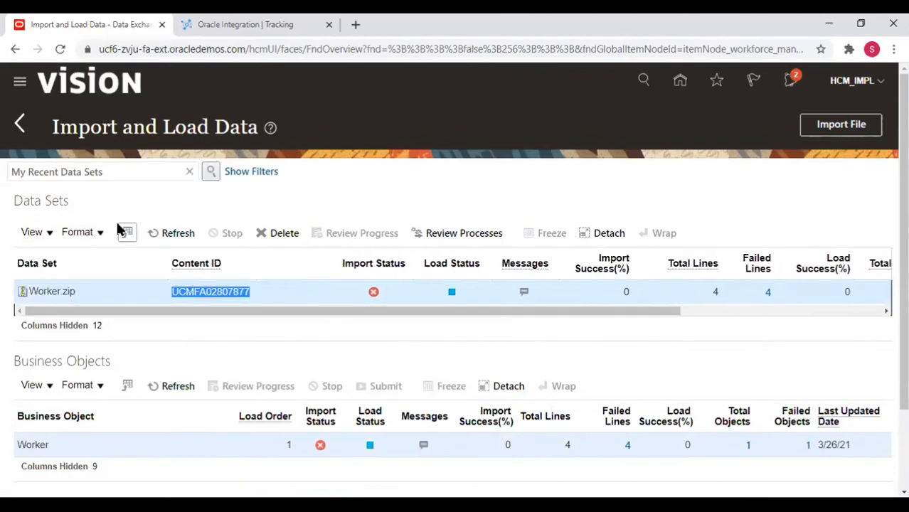
pyautogui.click(167, 234)
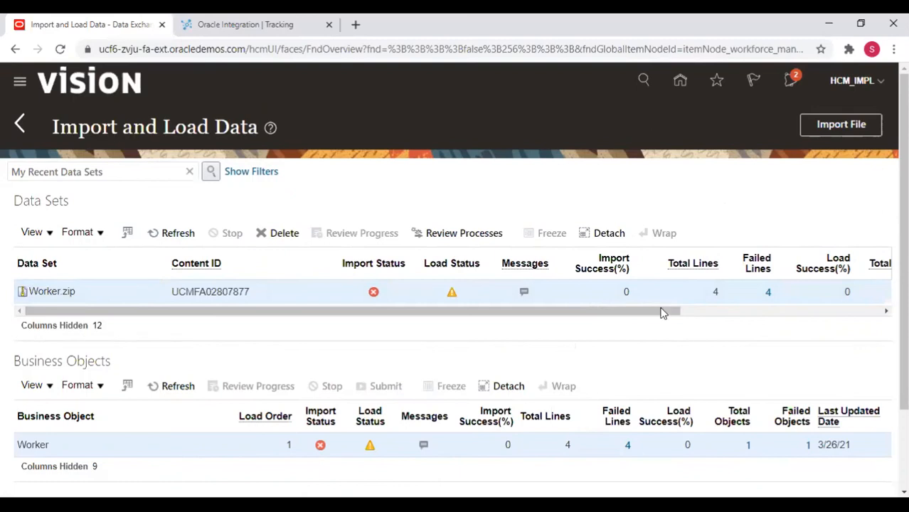
pyautogui.click(768, 292)
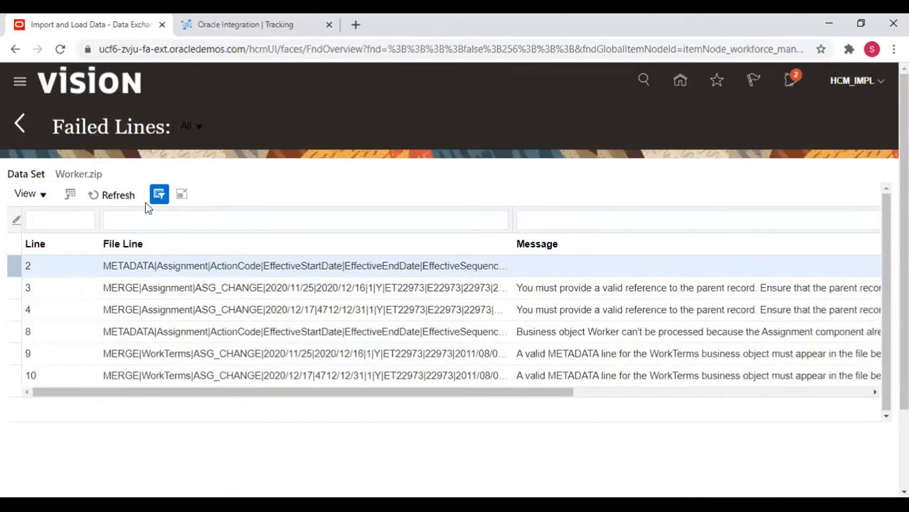
pyautogui.click(110, 195)
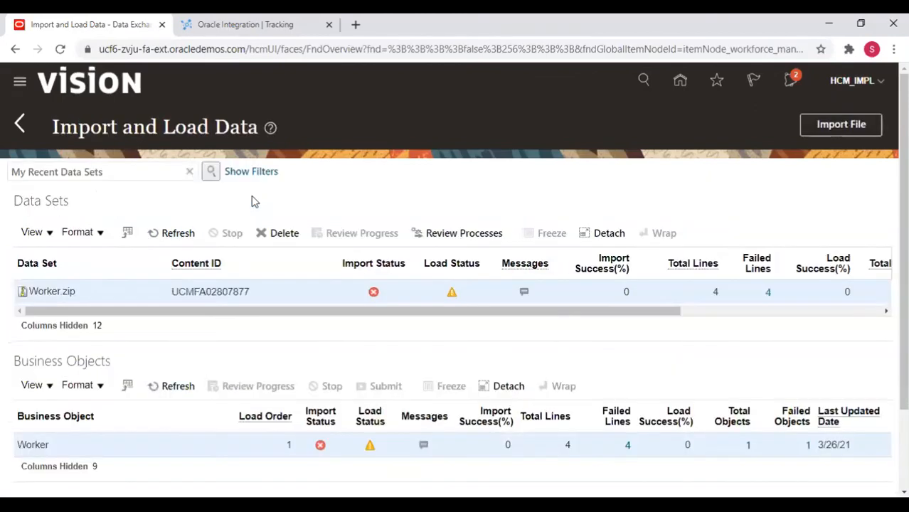
pyautogui.scroll(-2, 323, 358)
pyautogui.scroll(2, 322, 358)
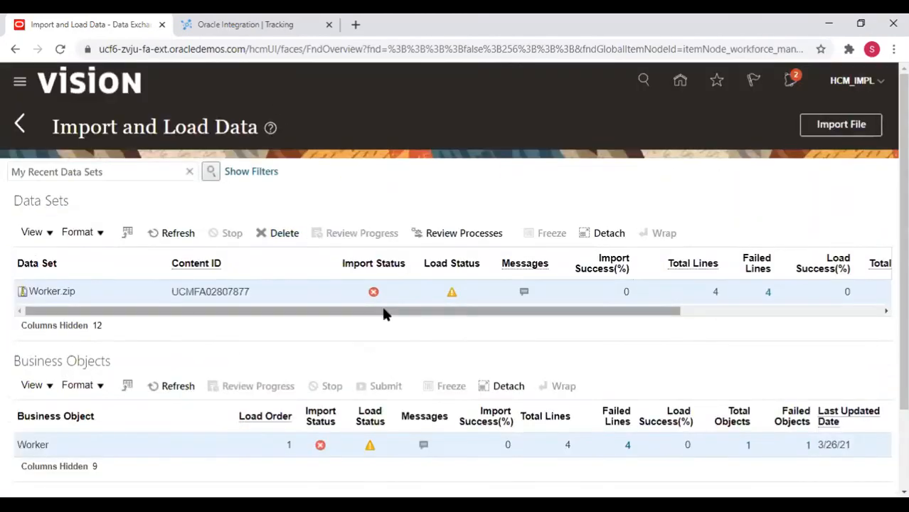
pyautogui.moveTo(382, 312); pyautogui.dragTo(807, 326)
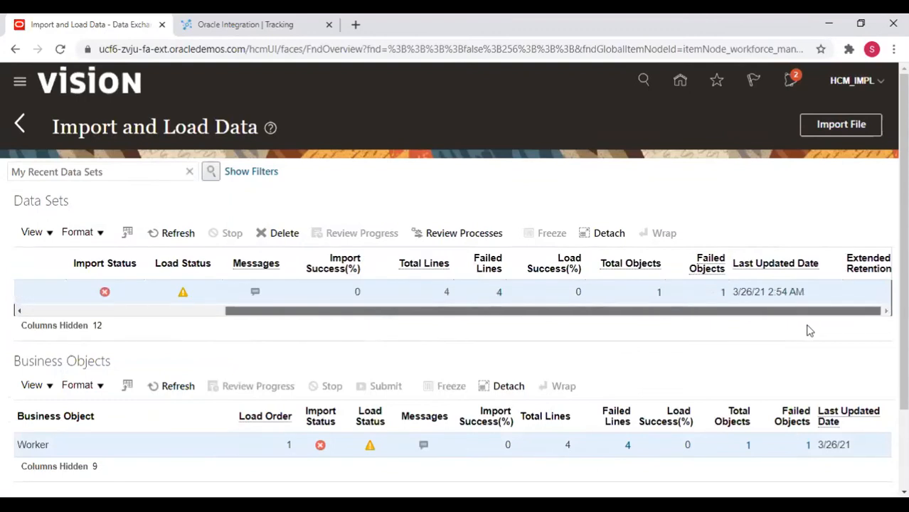
pyautogui.moveTo(809, 330); pyautogui.dragTo(179, 349)
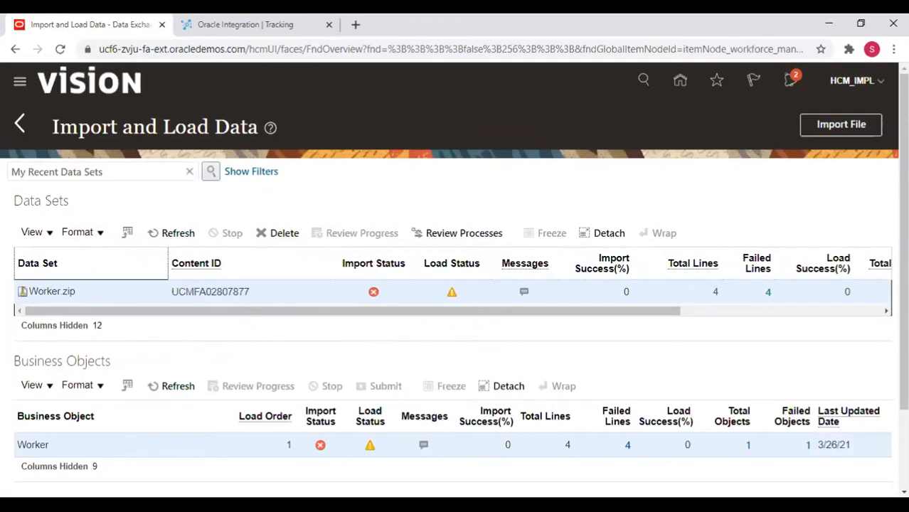
pyautogui.hotkey('alt', 'Tab')
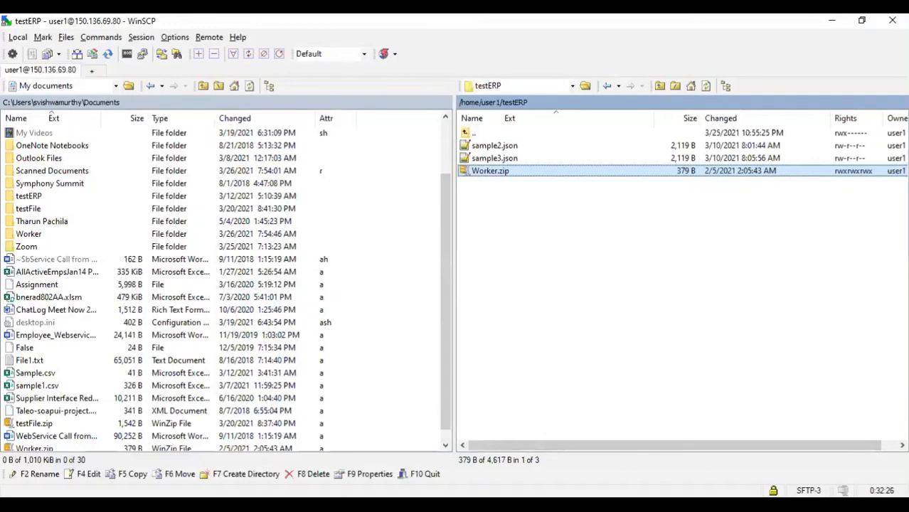
pyautogui.hotkey('alt', 'Tab')
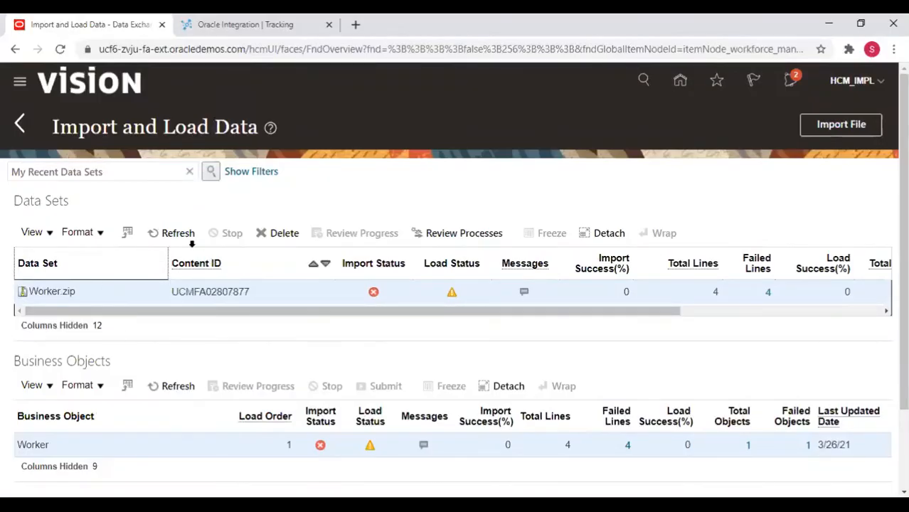
# Refresh the Data Sets list, check the results, and return to the Data Exchange page.
pyautogui.click(171, 233)
pyautogui.scroll(-2, 429, 387)
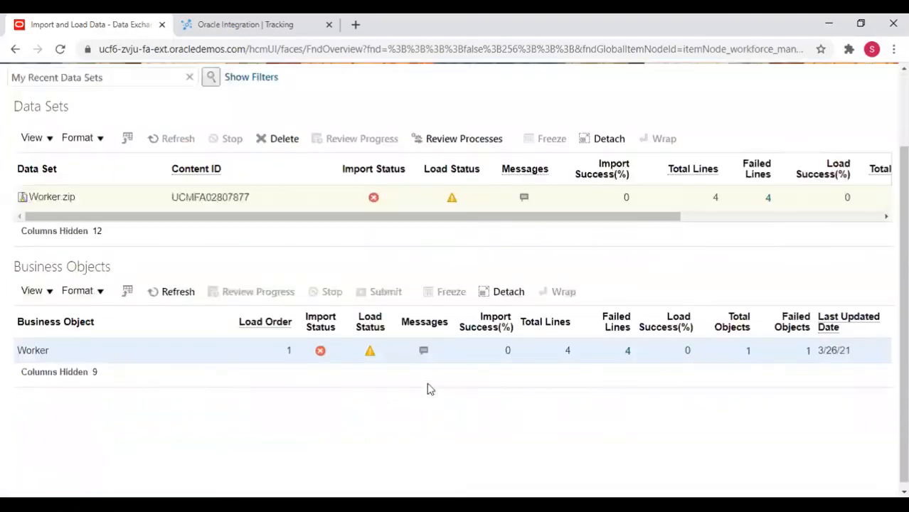
pyautogui.scroll(2, 428, 397)
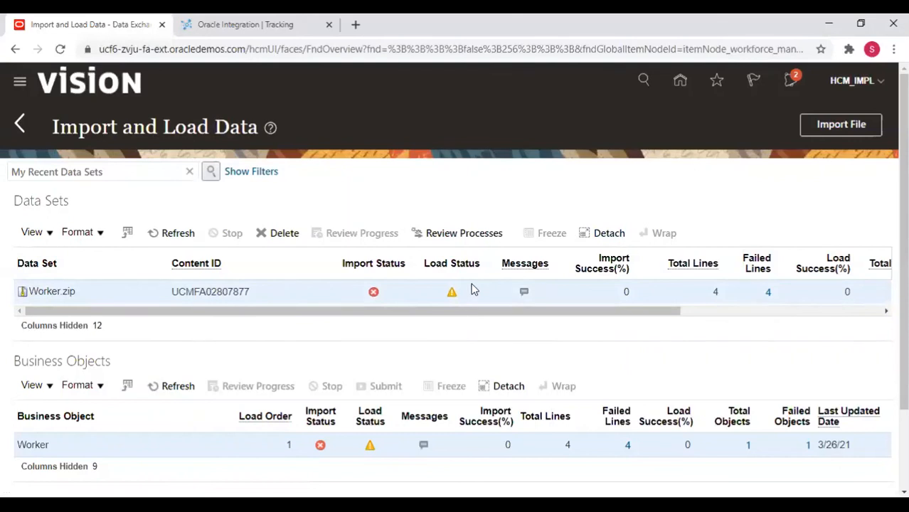
pyautogui.click(19, 125)
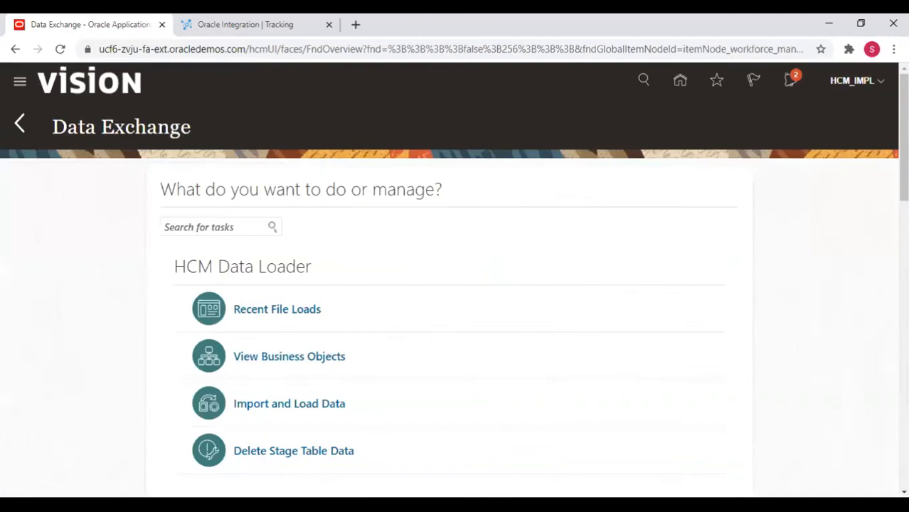
# Return to the Oracle Integration tracking page and review the readFile request message.
pyautogui.click(257, 22)
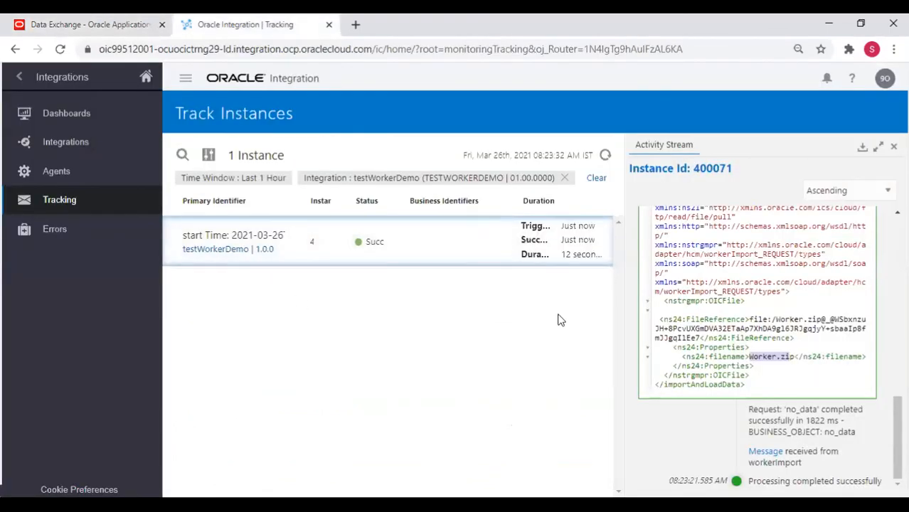
pyautogui.scroll(5, 690, 318)
pyautogui.scroll(5, 692, 318)
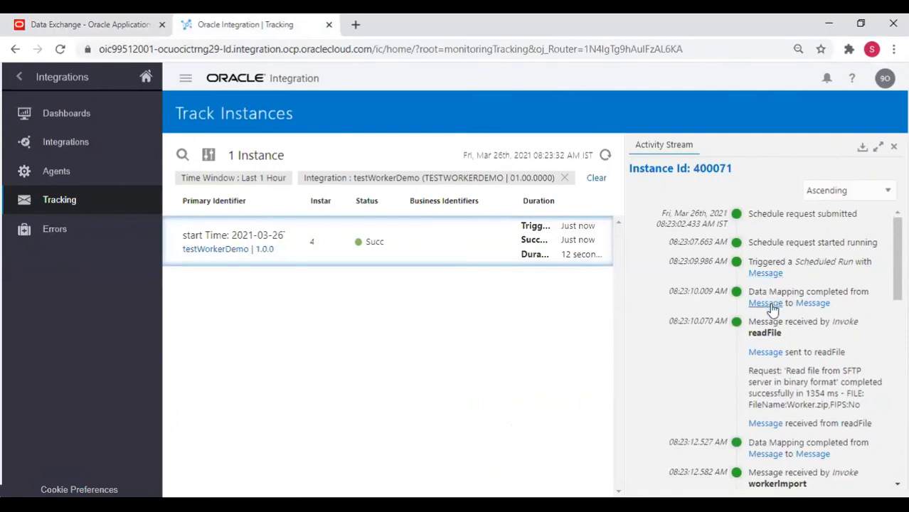
pyautogui.click(765, 352)
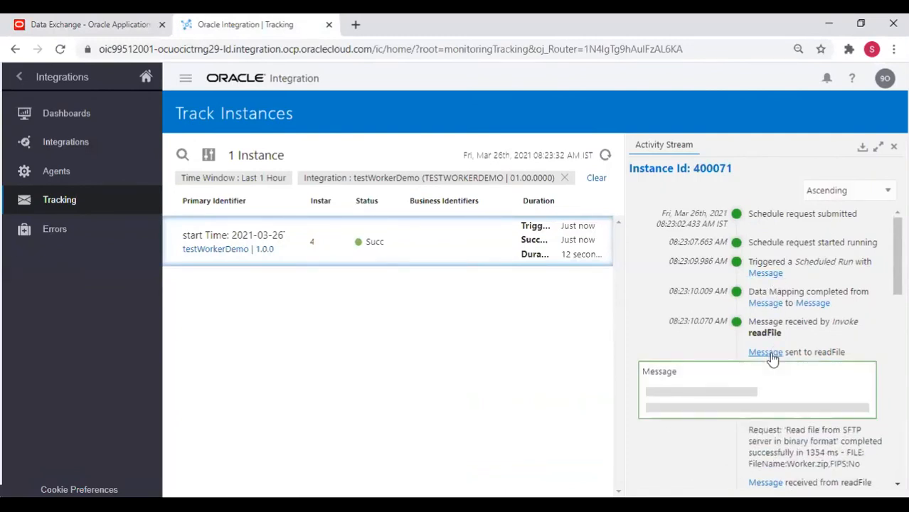
pyautogui.scroll(-3, 730, 445)
pyautogui.scroll(-2, 730, 447)
pyautogui.scroll(5, 747, 399)
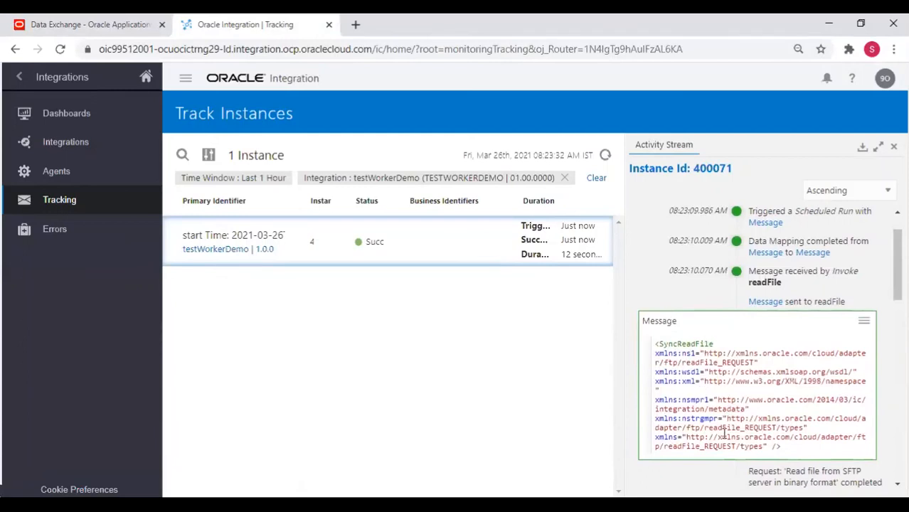
pyautogui.scroll(-4, 784, 421)
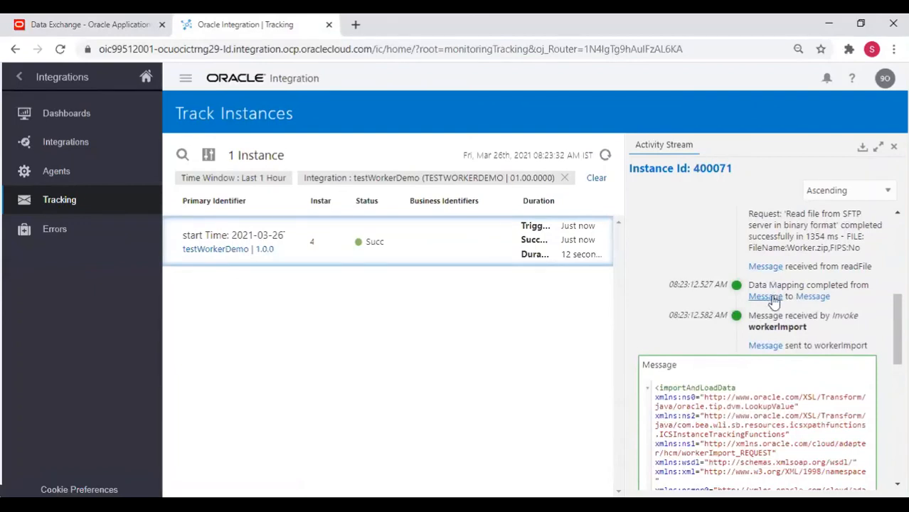
# View the workerImport message and select its Worker.zip file reference path and filename value.
pyautogui.click(765, 297)
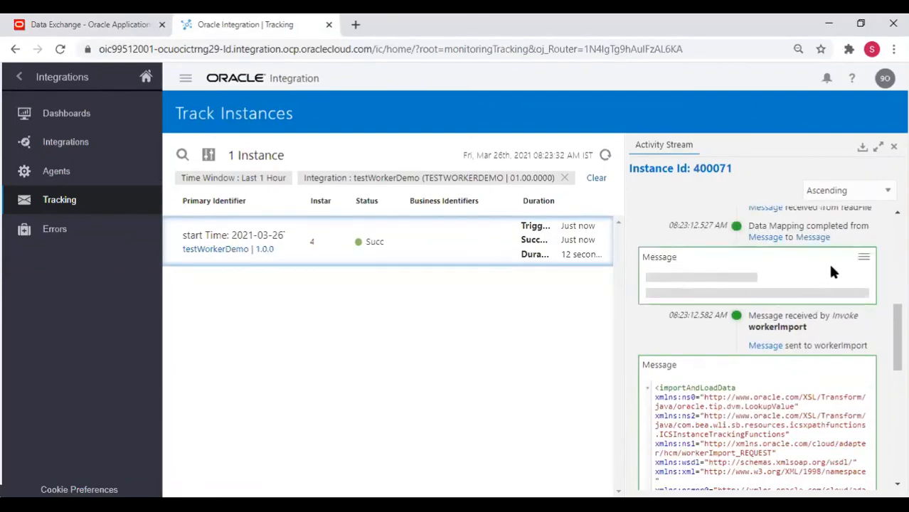
pyautogui.scroll(-3, 868, 284)
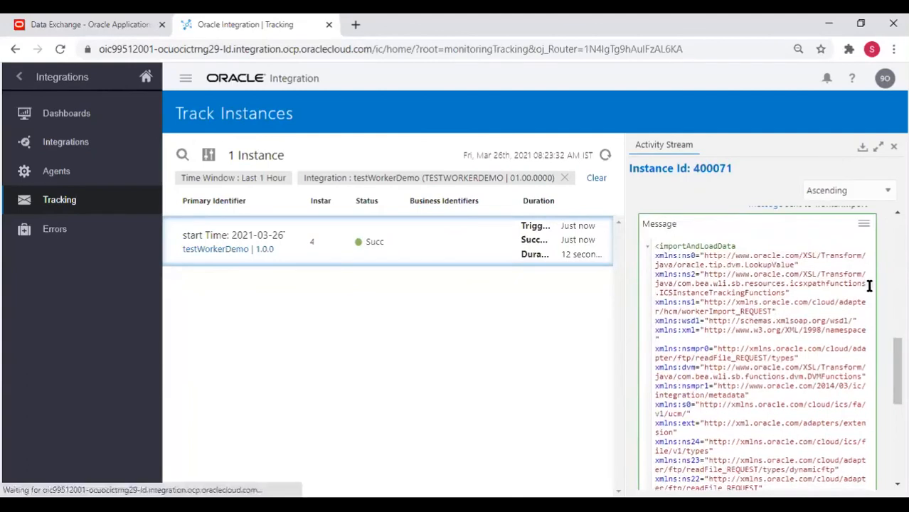
pyautogui.scroll(3, 869, 285)
pyautogui.scroll(-3, 869, 286)
pyautogui.scroll(-3, 793, 327)
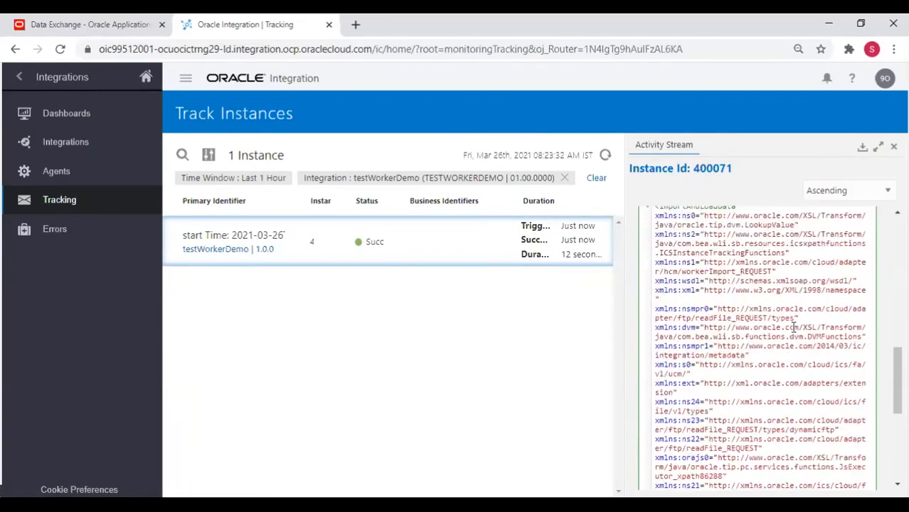
pyautogui.scroll(-4, 793, 326)
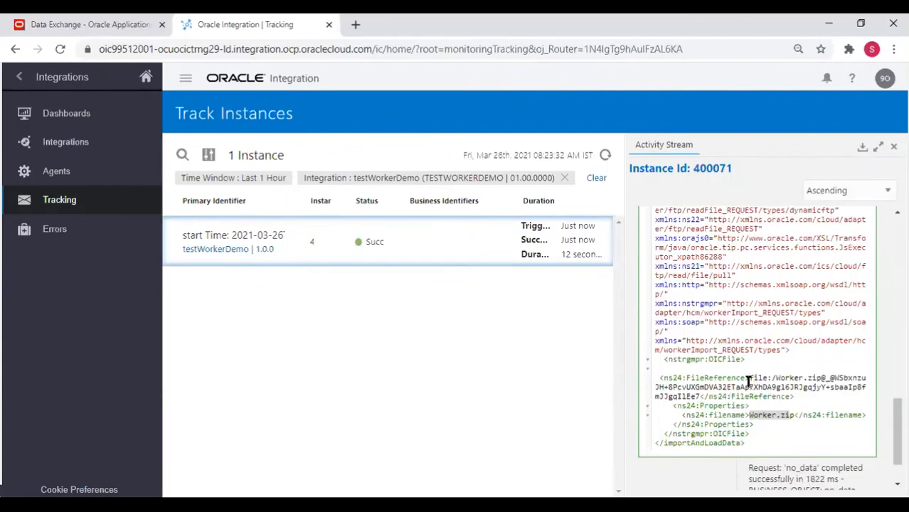
pyautogui.moveTo(774, 378); pyautogui.dragTo(869, 389)
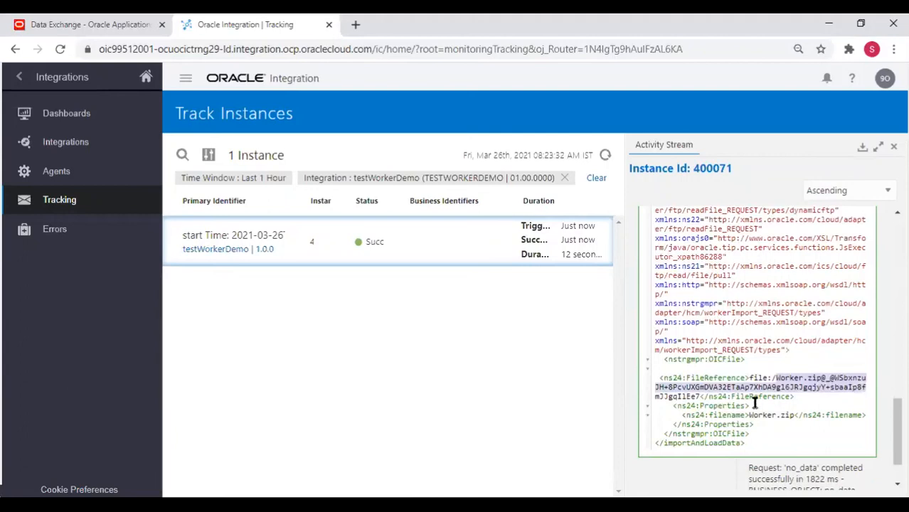
pyautogui.scroll(-1, 755, 402)
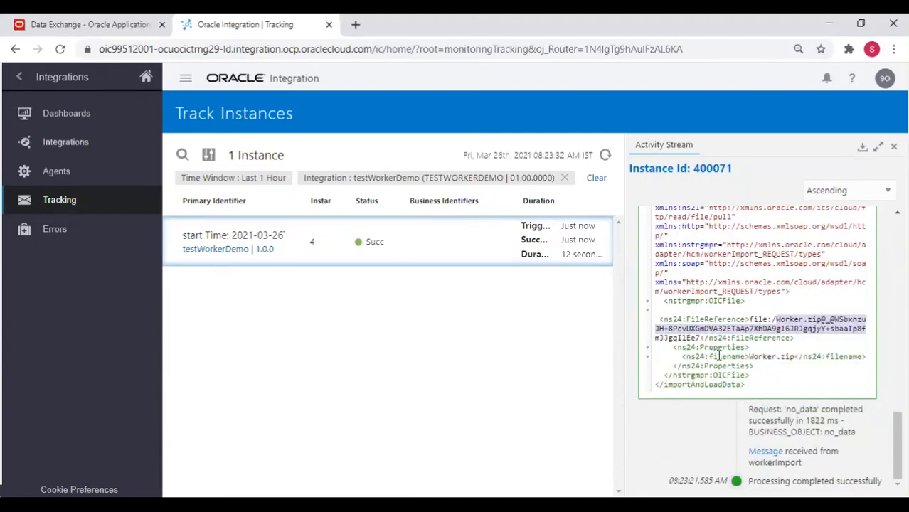
pyautogui.moveTo(751, 356); pyautogui.dragTo(802, 357)
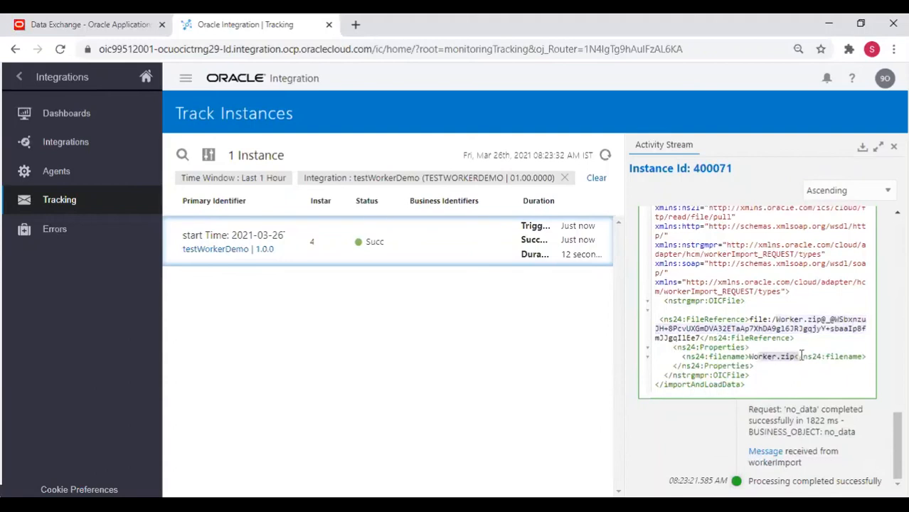
# Show instance 400071's workerImport response message and select its returned ProcessID 2576640.
pyautogui.click(767, 452)
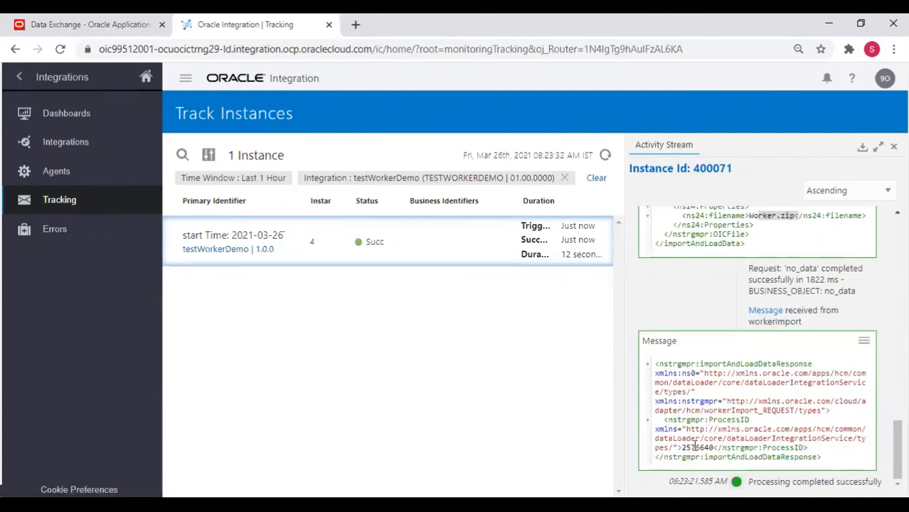
pyautogui.doubleClick(695, 448)
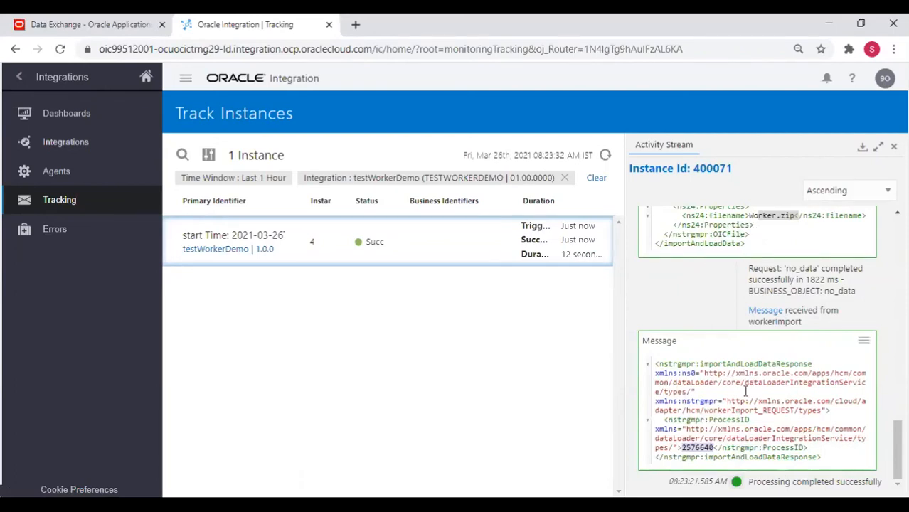
pyautogui.doubleClick(698, 448)
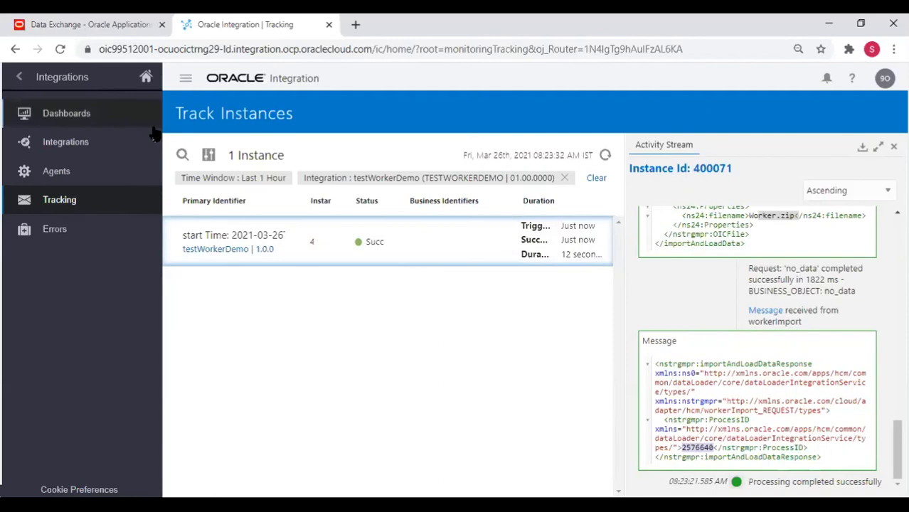
# Check Worker.zip's Import and Load Data results in HCM, then minimize the browser to reveal WinSCP.
pyautogui.click(77, 21)
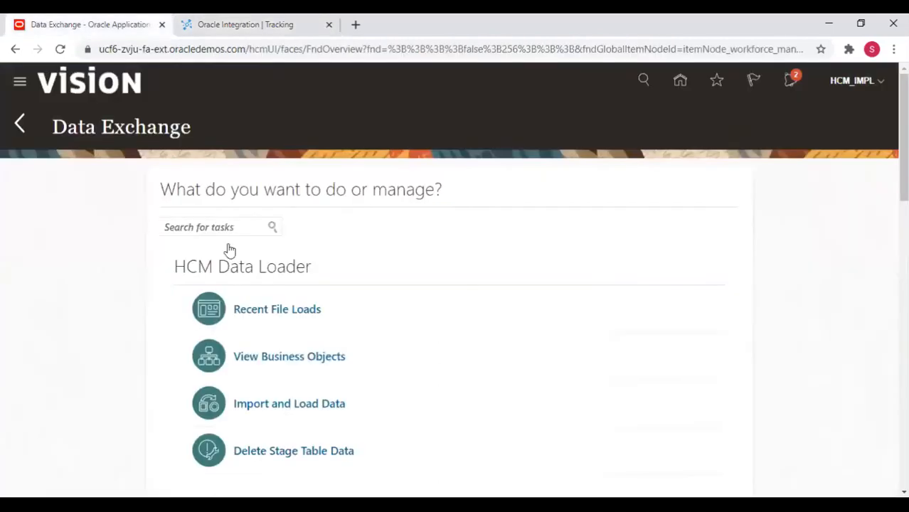
pyautogui.click(279, 407)
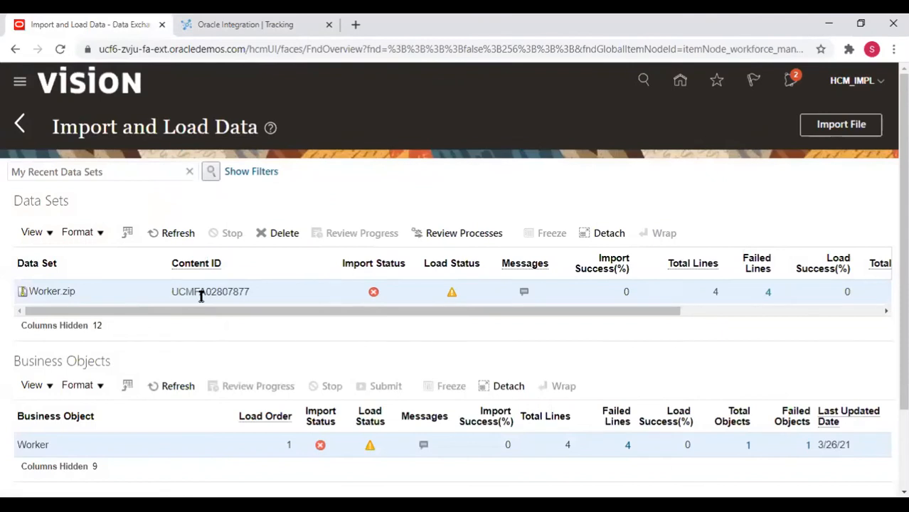
pyautogui.doubleClick(201, 293)
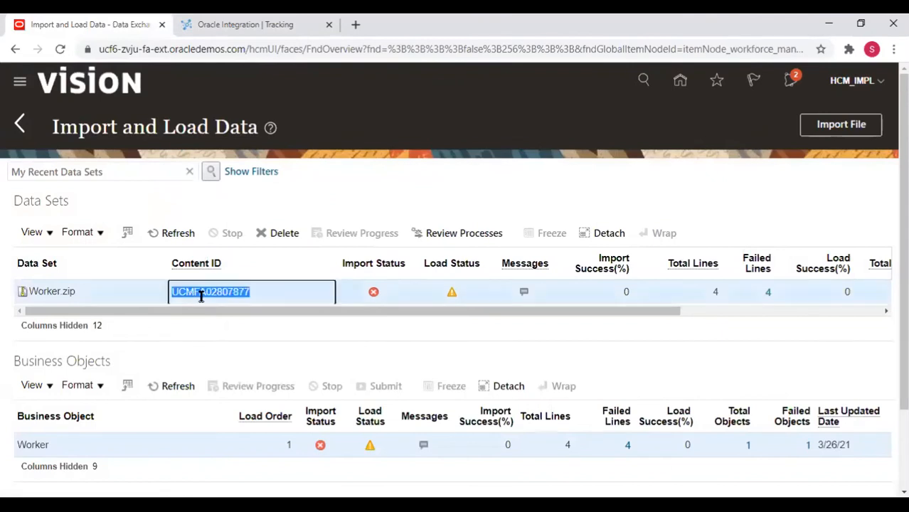
pyautogui.click(21, 124)
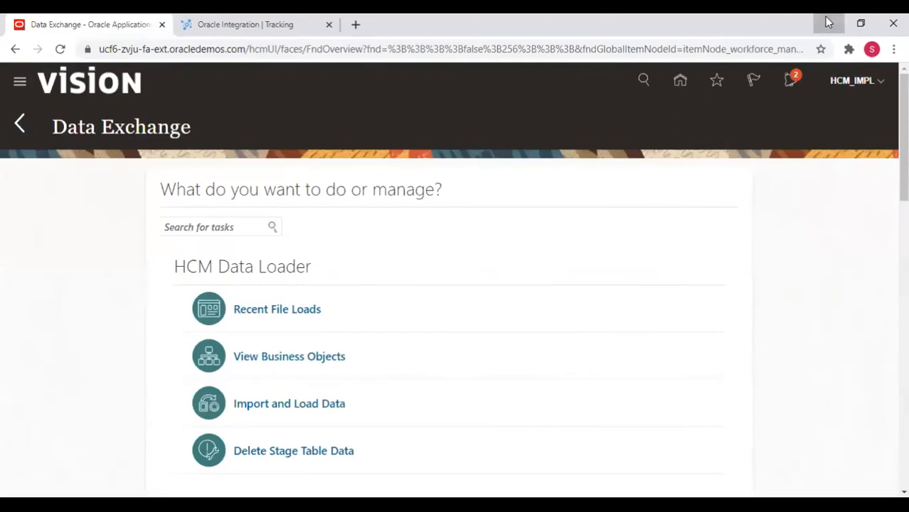
pyautogui.click(829, 23)
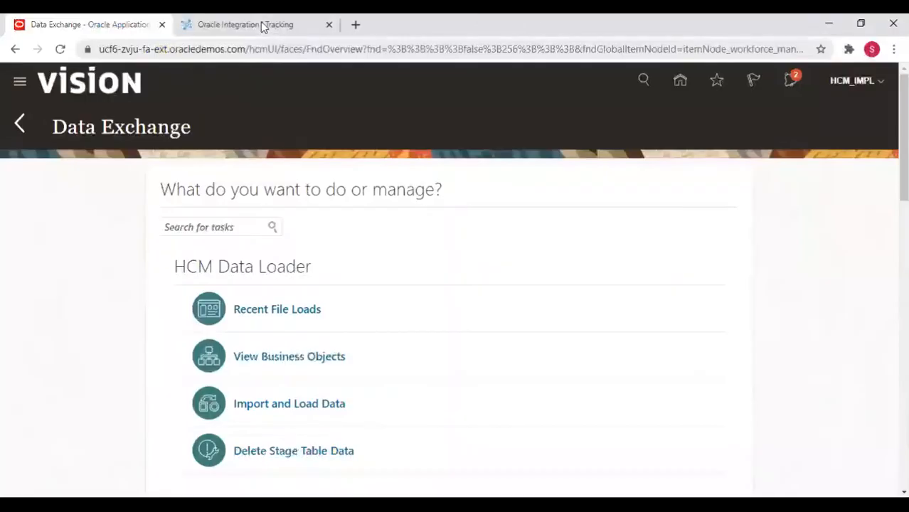
# Restore the Oracle Integration Track Instances page showing succeeded instance 400071.
pyautogui.click(259, 25)
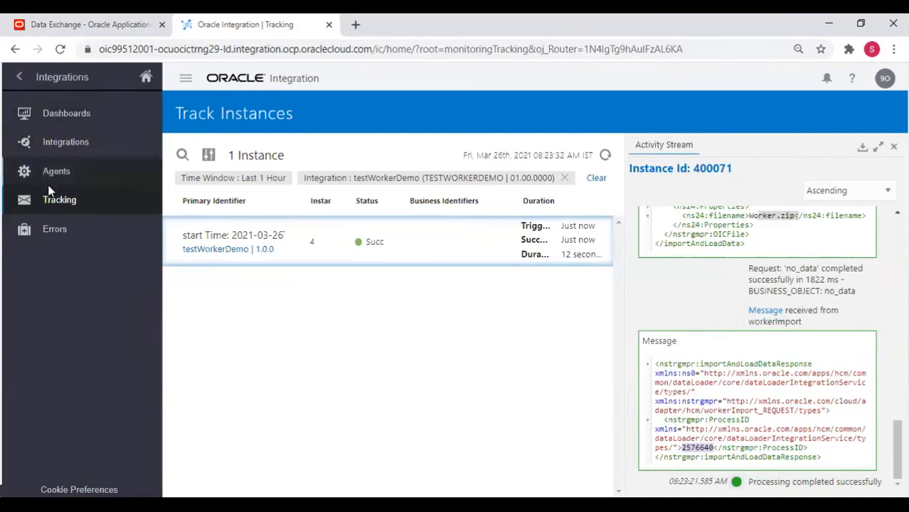
# Check testWorkerDemo's succeeded count, then review Dashboards: 26 active integrations, 96 messages, 29 errors.
pyautogui.click(63, 144)
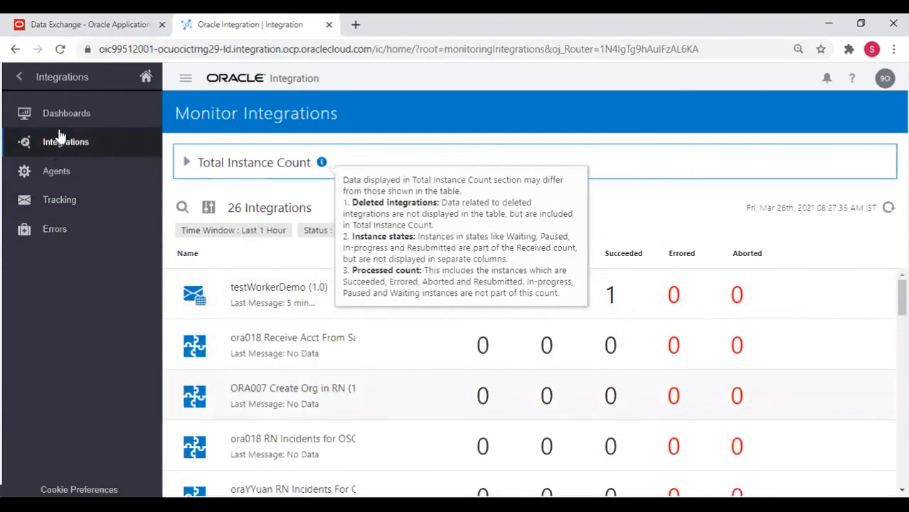
pyautogui.click(43, 116)
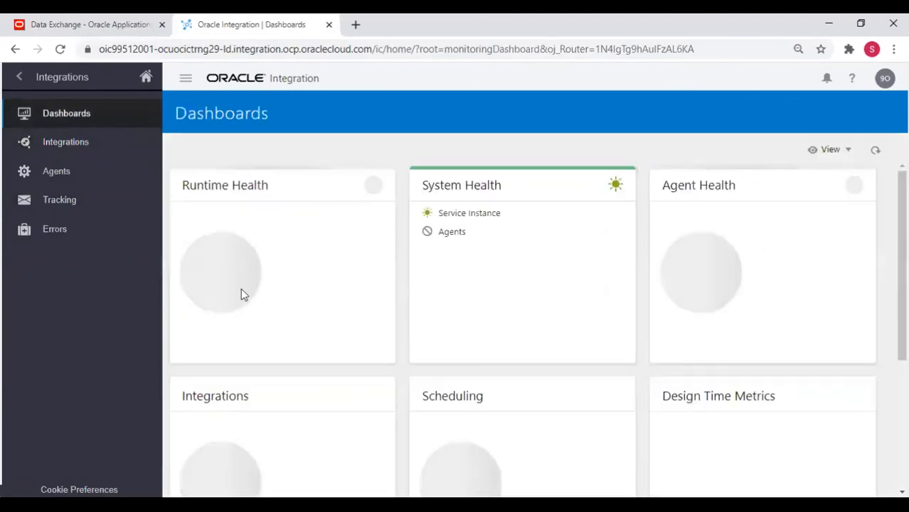
pyautogui.scroll(-3, 240, 293)
pyautogui.scroll(3, 240, 293)
pyautogui.scroll(-3, 238, 452)
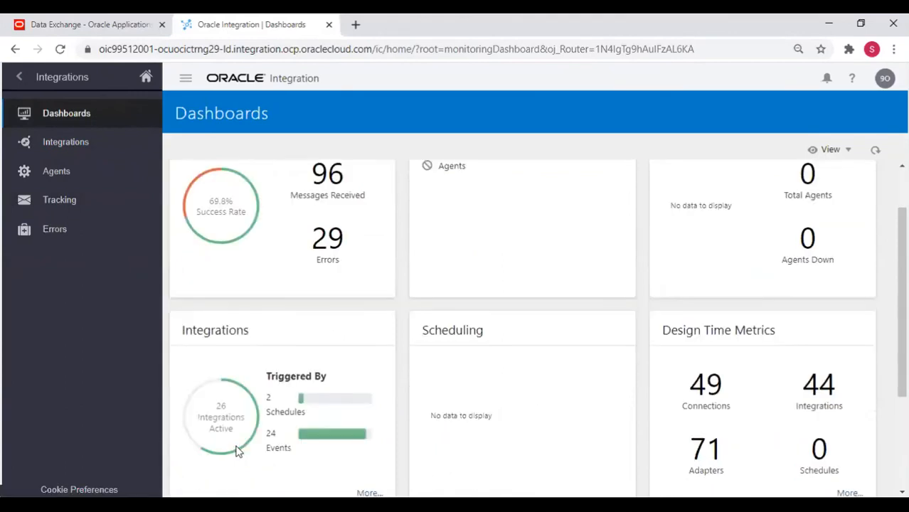
pyautogui.scroll(-2, 511, 435)
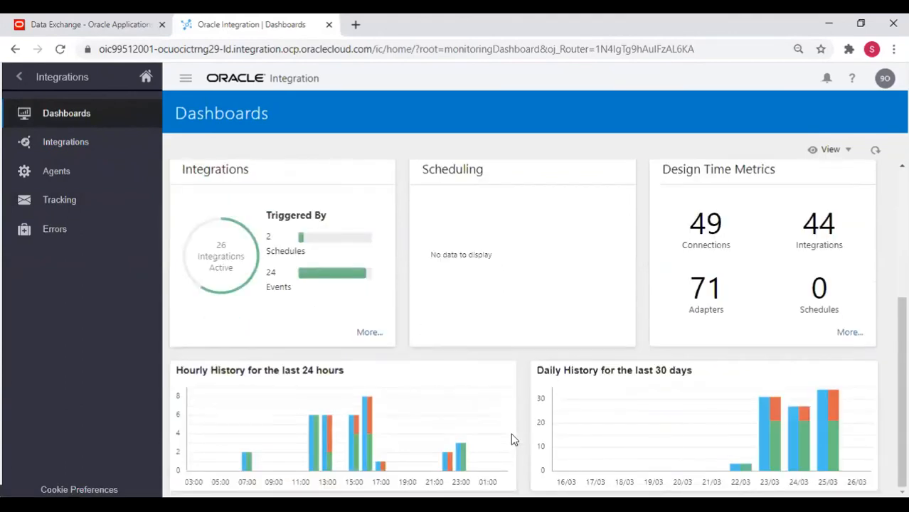
pyautogui.scroll(5, 510, 435)
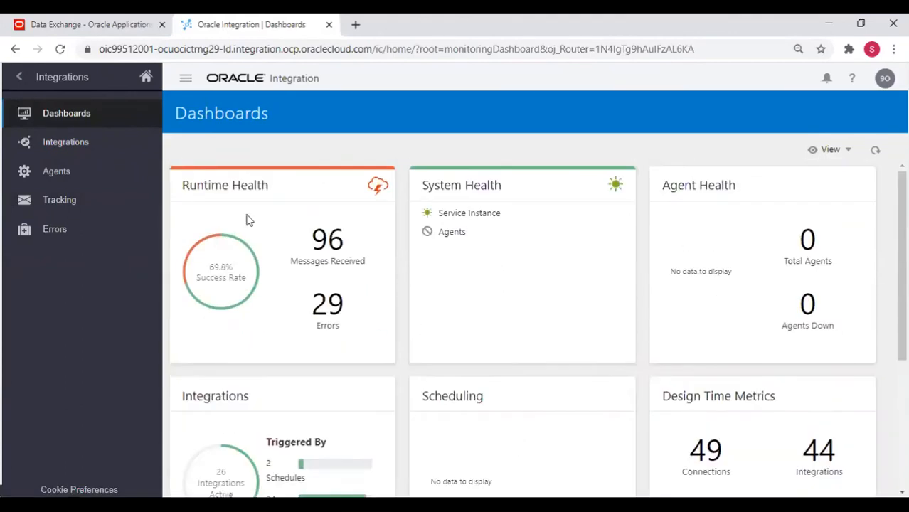
# Back out to the root menu and open the Integrations list showing testWorkerDemo as Active.
pyautogui.click(66, 145)
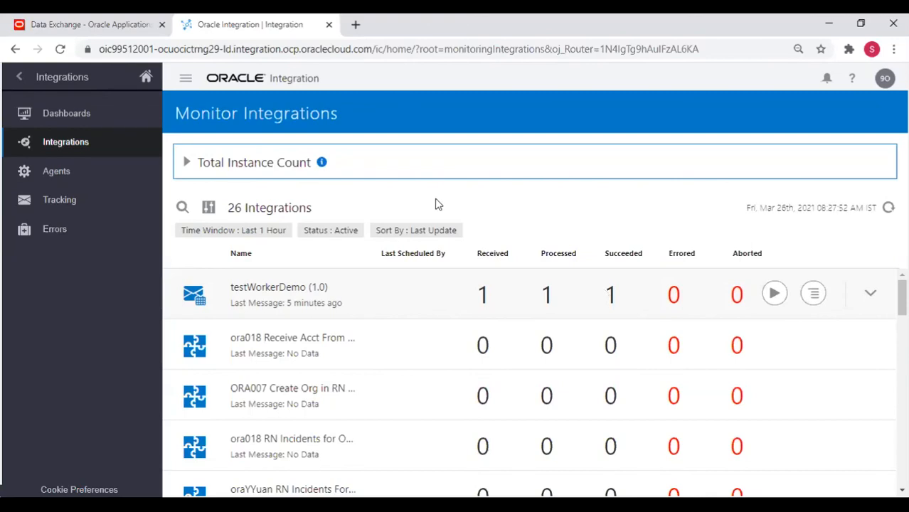
pyautogui.click(20, 77)
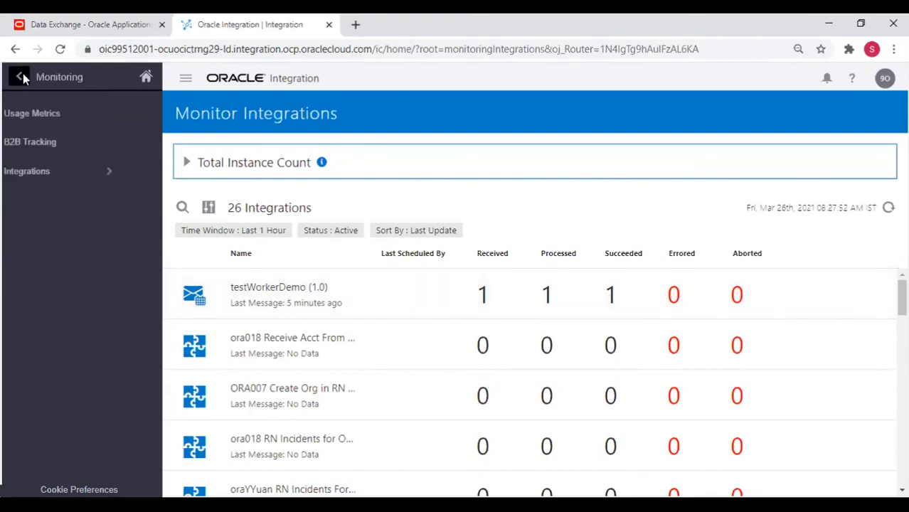
pyautogui.click(20, 77)
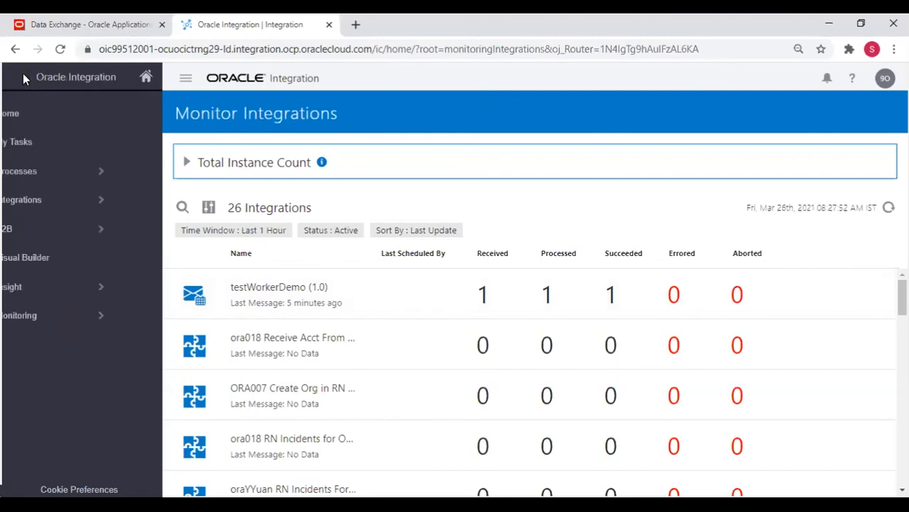
pyautogui.click(68, 202)
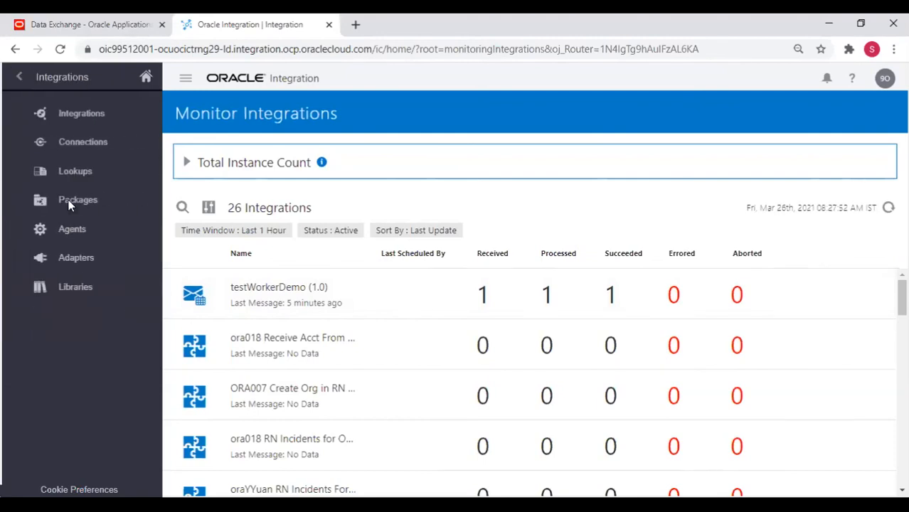
pyautogui.click(66, 114)
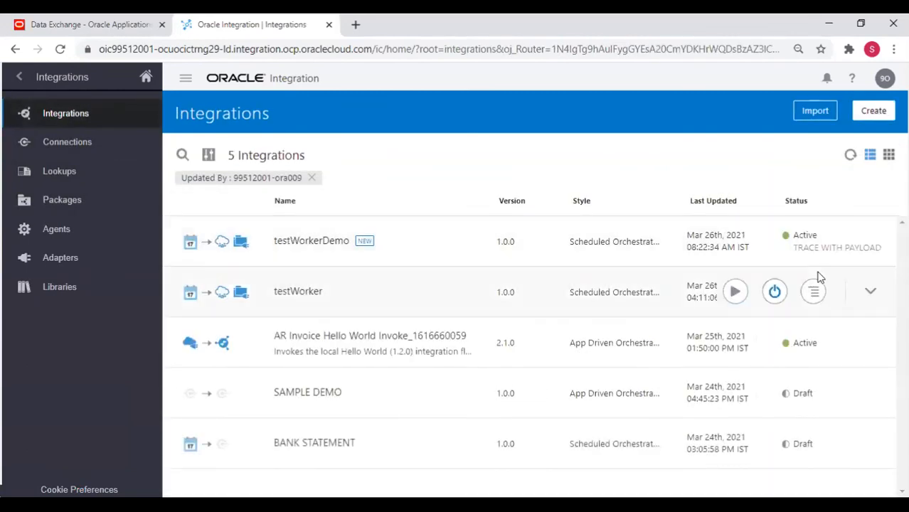
# Deactivate testWorkerDemo (1.0) with its power icon so its status becomes Configured.
pyautogui.moveTo(769, 235)
pyautogui.click(814, 240)
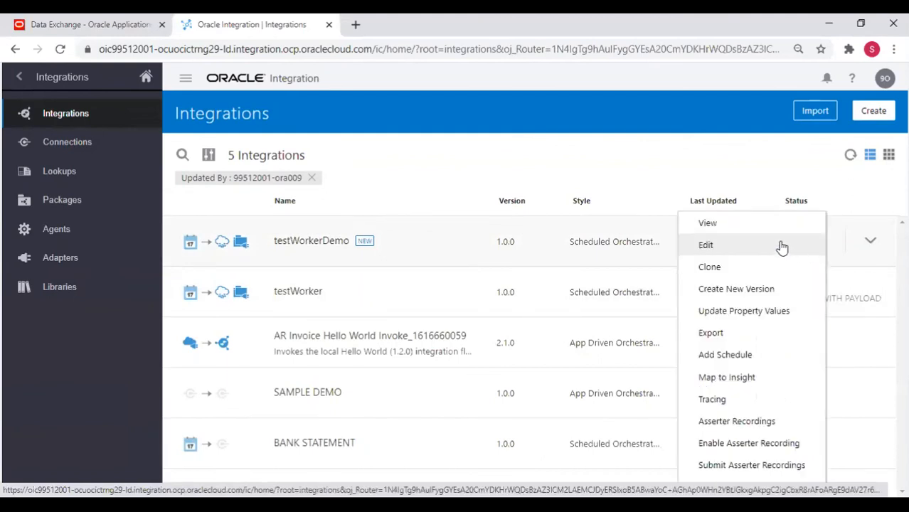
pyautogui.click(713, 150)
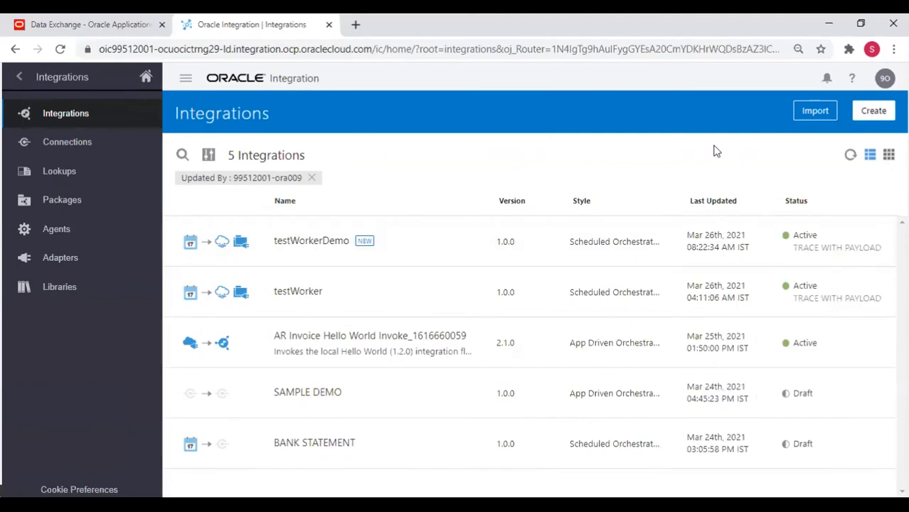
pyautogui.click(777, 243)
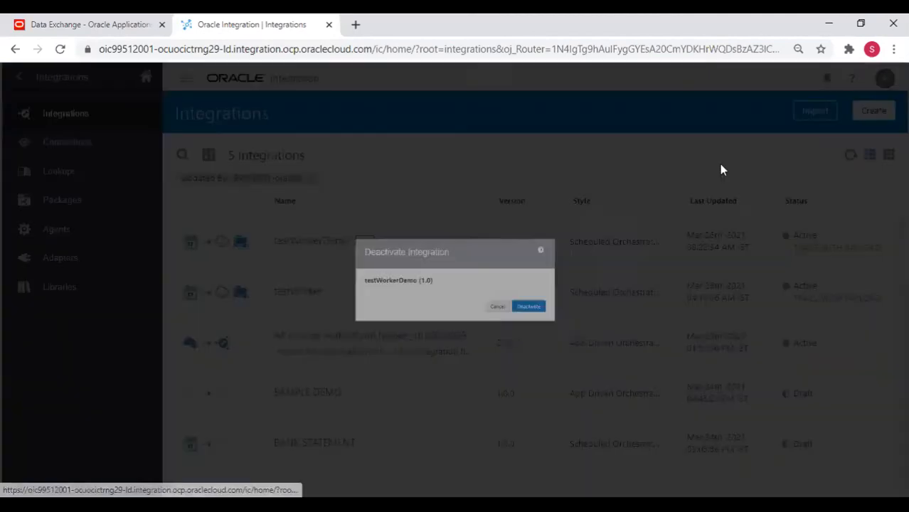
pyautogui.click(579, 329)
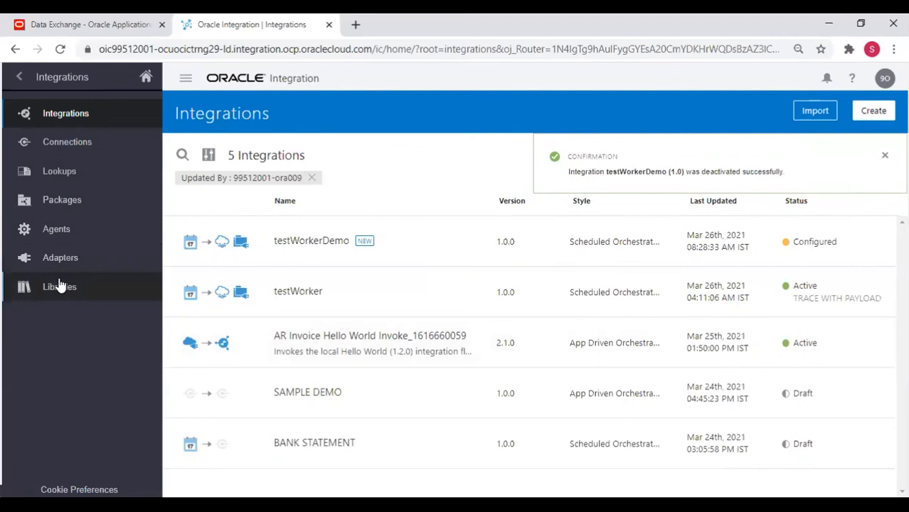
# Go from the root menu through Monitoring to the Integrations monitoring page.
pyautogui.click(19, 77)
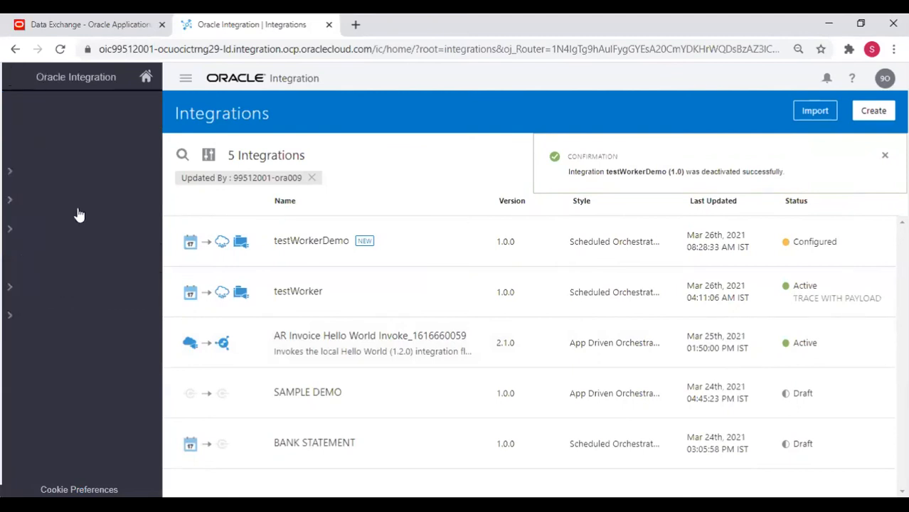
pyautogui.click(63, 317)
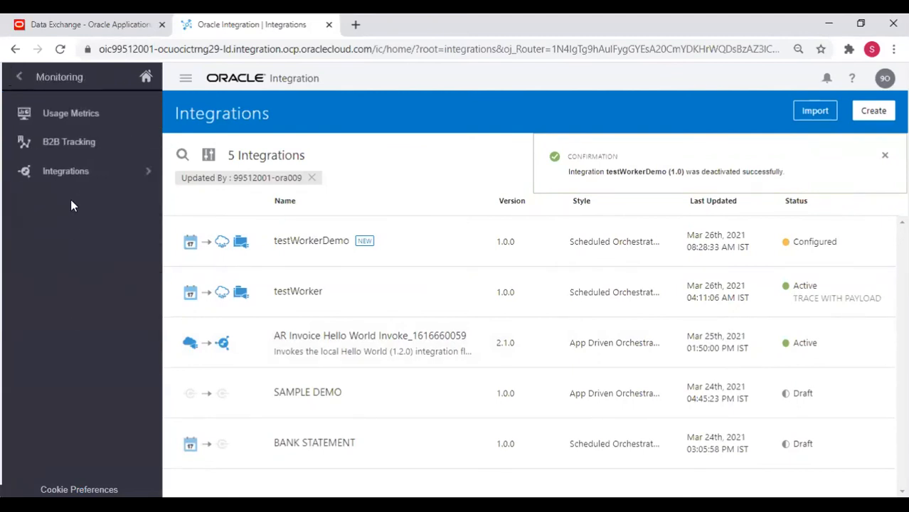
pyautogui.click(70, 176)
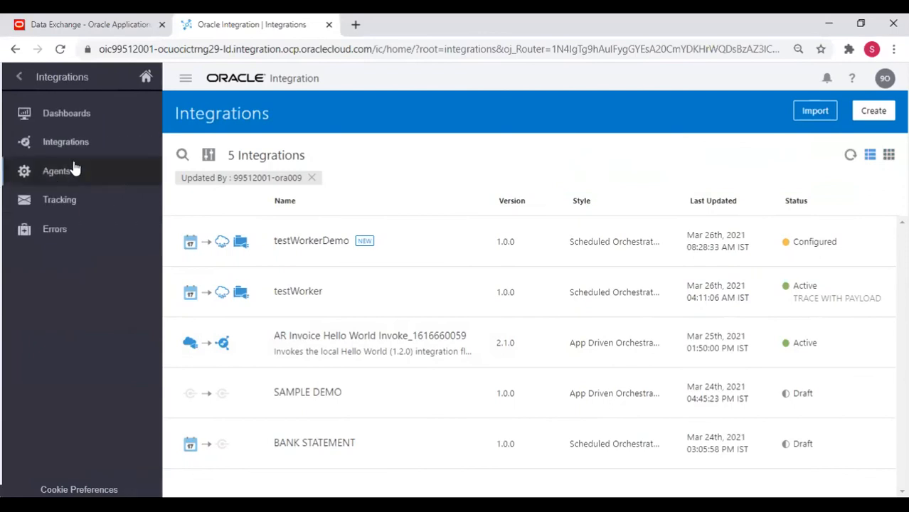
pyautogui.click(74, 143)
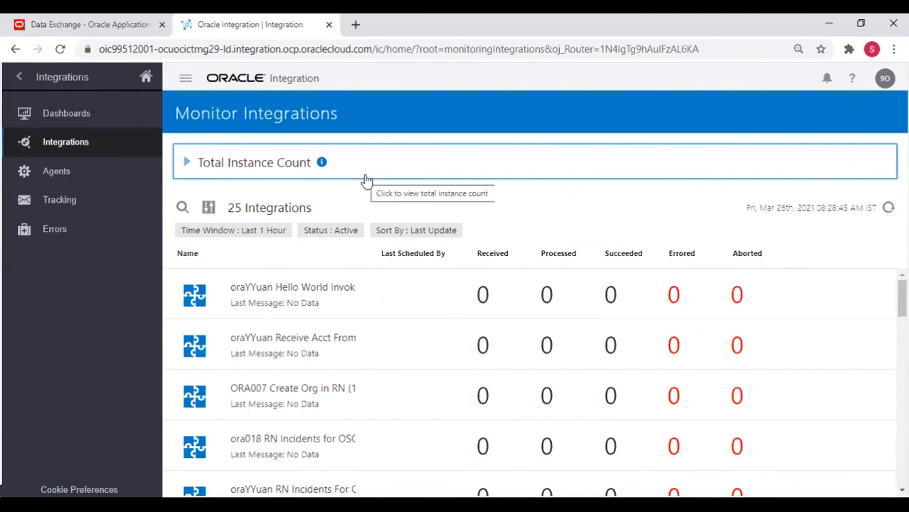
# Refresh the monitor to show 25 active integrations and toggle the Total Instance Count summary.
pyautogui.click(889, 208)
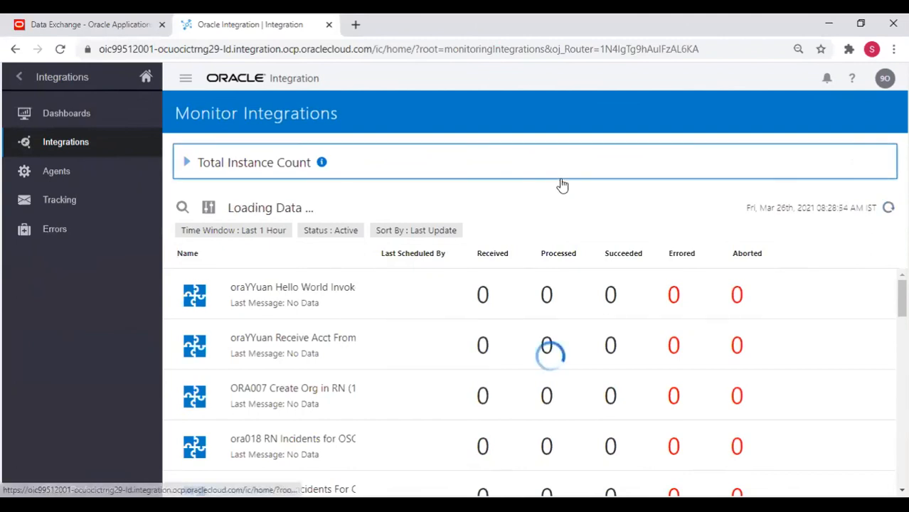
pyautogui.scroll(-2, 376, 298)
pyautogui.scroll(-8, 373, 294)
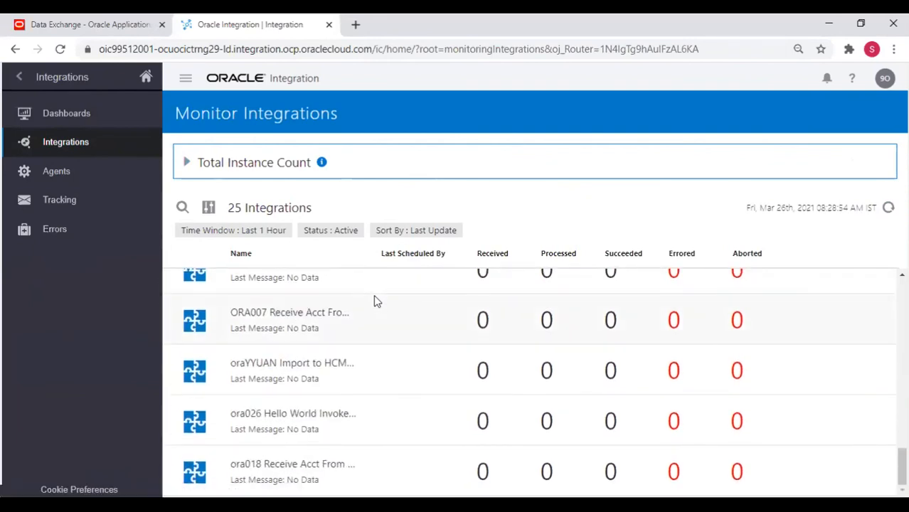
pyautogui.scroll(10, 373, 295)
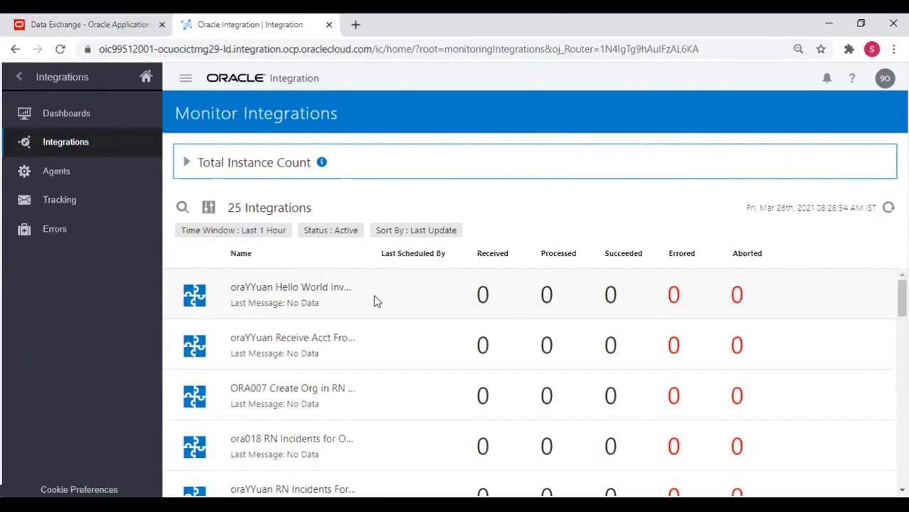
pyautogui.click(187, 163)
pyautogui.click(189, 164)
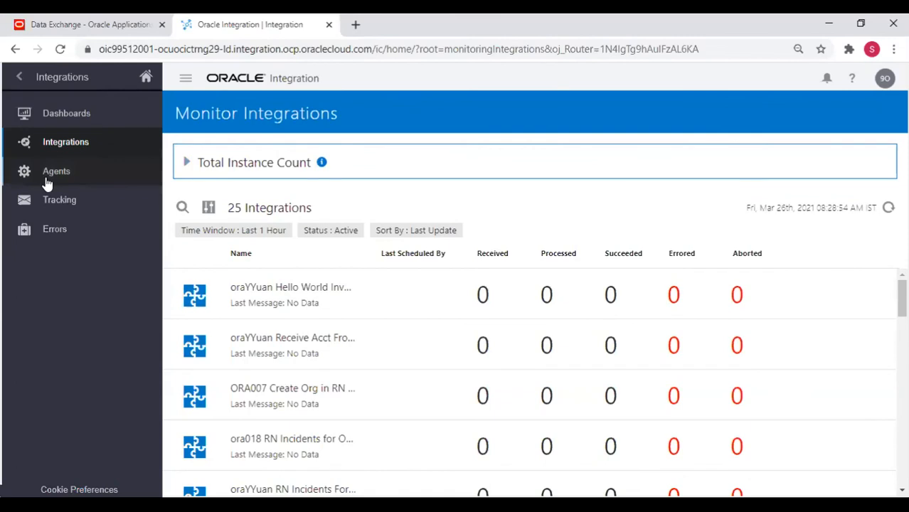
# Review testWorkerDemo's single Succeeded instance in Tracking, revisit Monitor Integrations, then back out to the root menu.
pyautogui.click(50, 205)
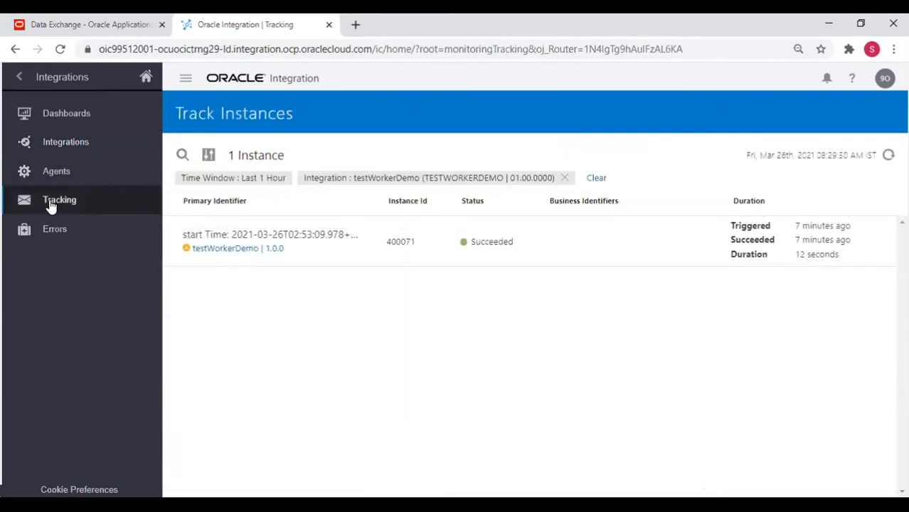
pyautogui.click(19, 78)
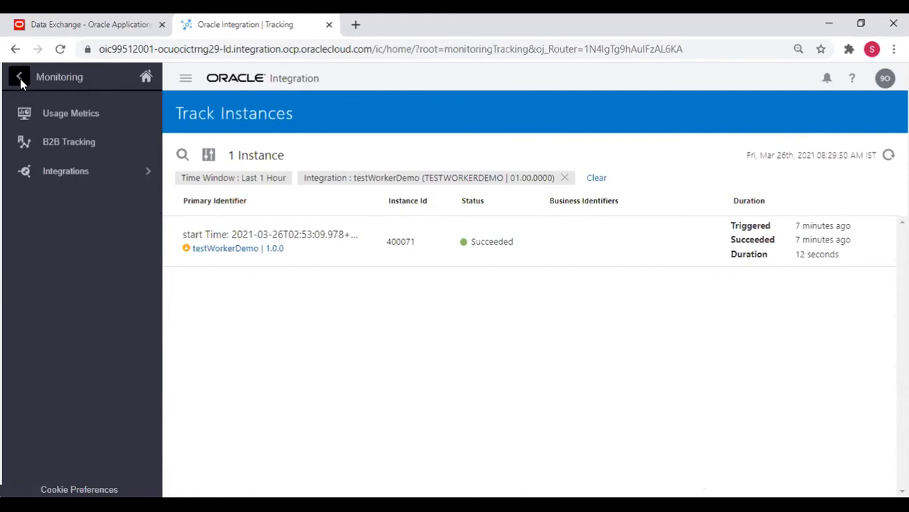
pyautogui.click(88, 169)
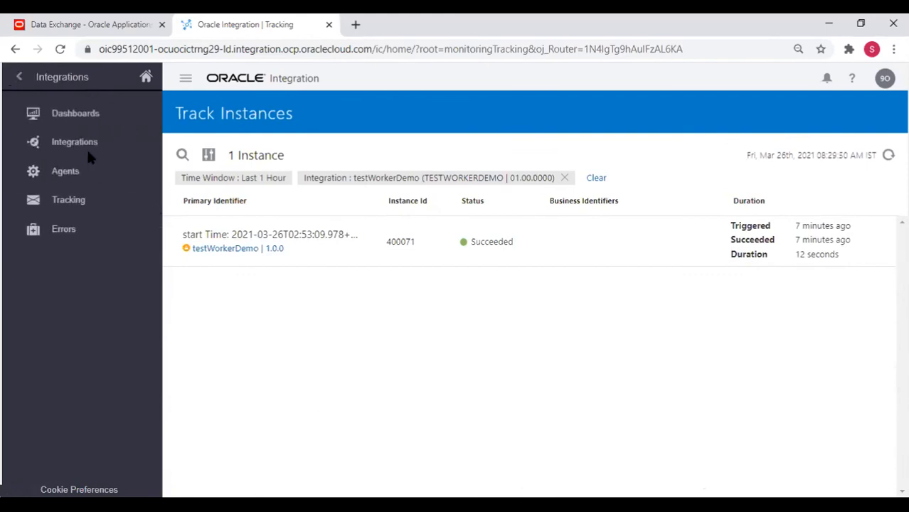
pyautogui.click(76, 144)
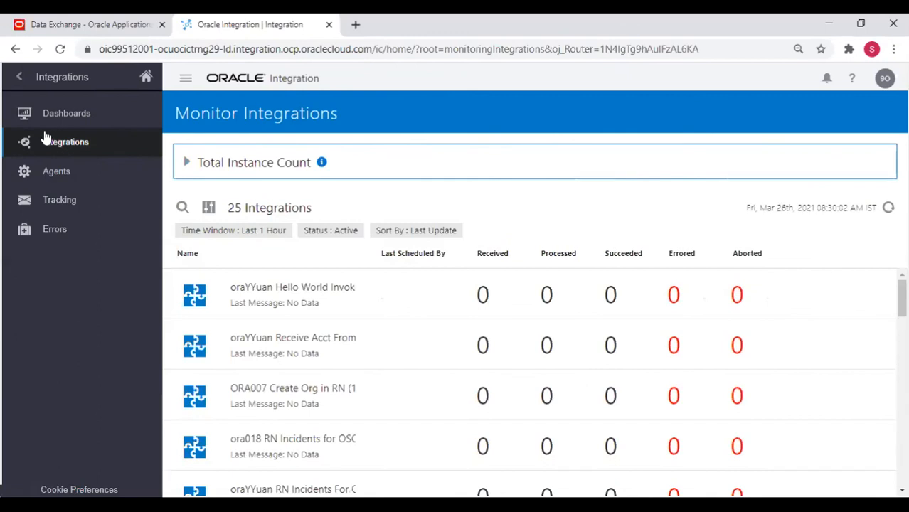
pyautogui.click(21, 77)
pyautogui.click(20, 78)
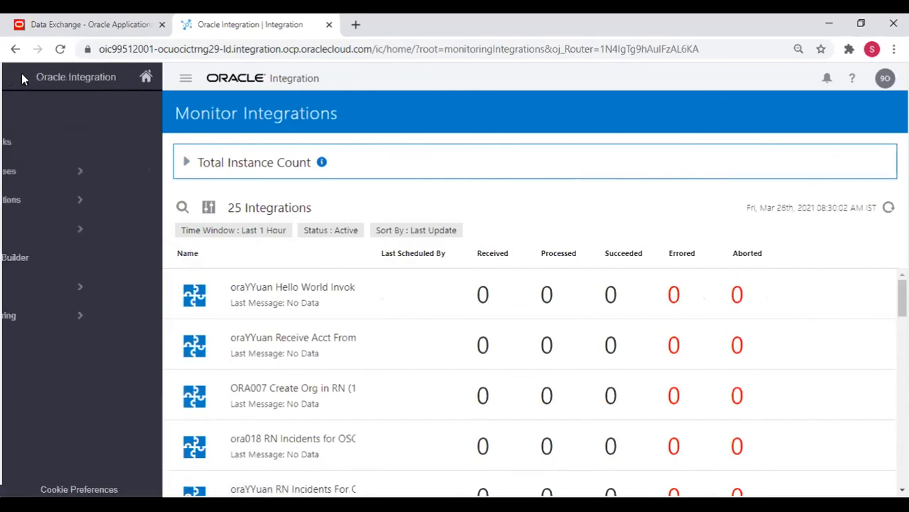